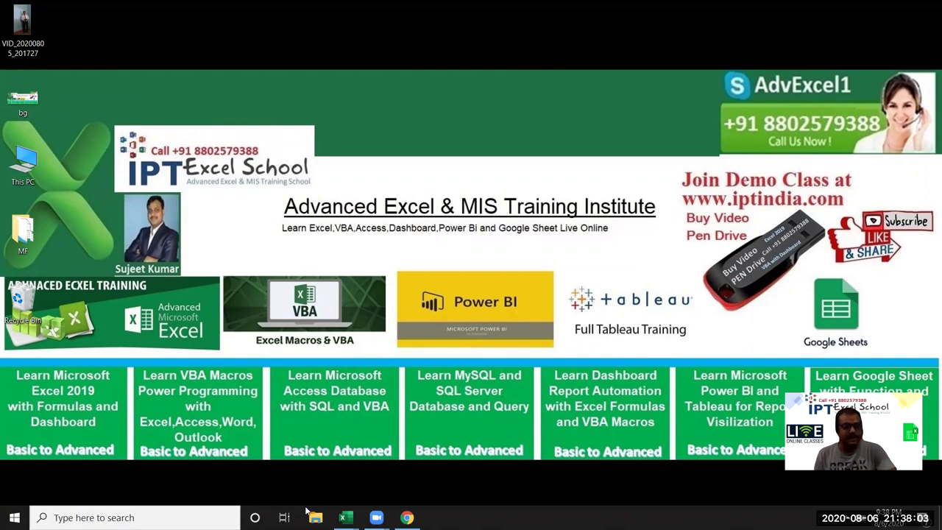
- Delete all old code in Module1, type a new empty Sub rr() procedure, and minimize the editor
{"action": "mouse_move", "coordinate": [352, 507]}
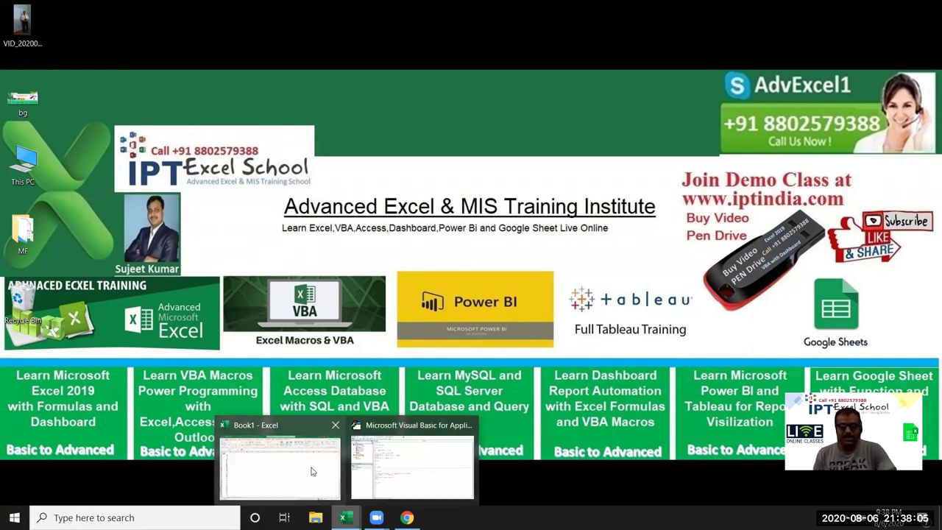
{"action": "left_click", "coordinate": [353, 463]}
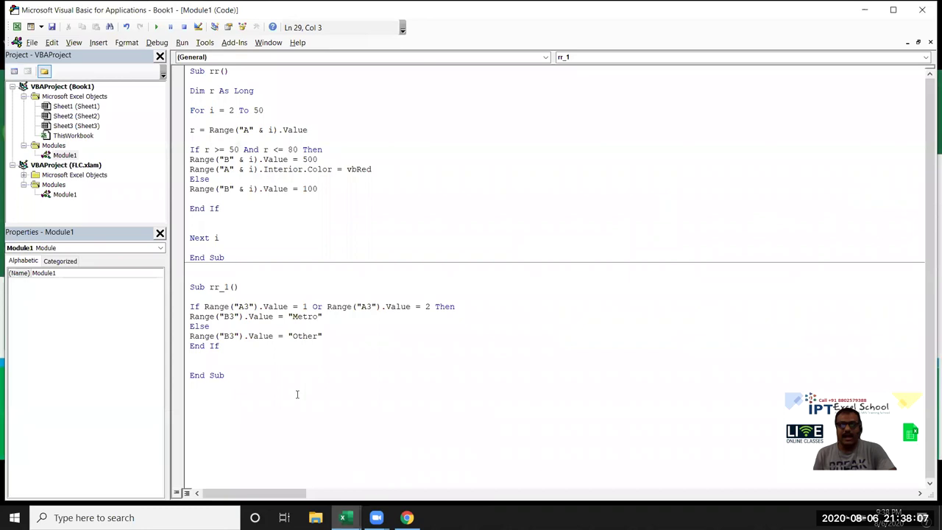
{"action": "mouse_move", "coordinate": [191, 383]}
{"action": "left_mouse_down"}
{"action": "mouse_move", "coordinate": [183, 139]}
{"action": "mouse_move", "coordinate": [191, 73]}
{"action": "left_mouse_up"}
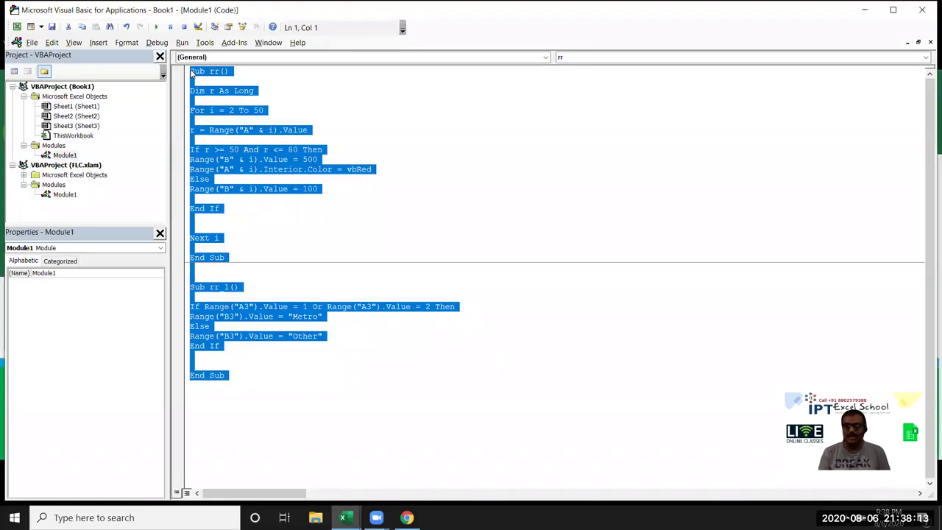
{"action": "key", "text": "Delete"}
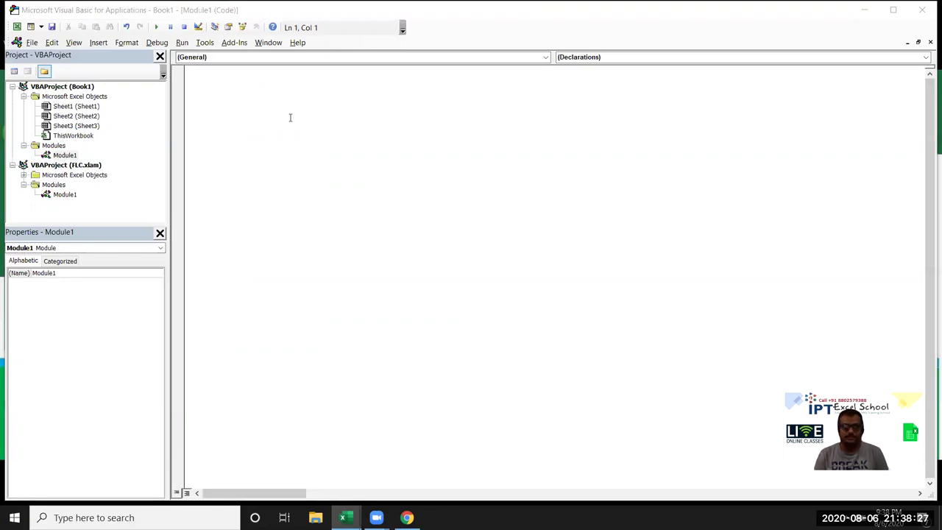
{"action": "type", "text": "sub rr()"}
{"action": "key", "text": "Return"}
{"action": "key", "text": "Return"}
{"action": "key", "text": "Return"}
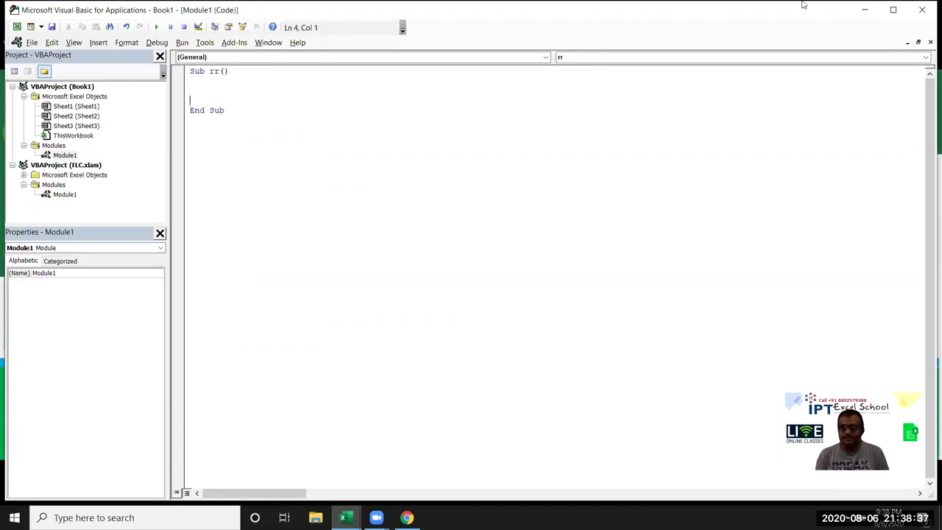
{"action": "left_click", "coordinate": [864, 9]}
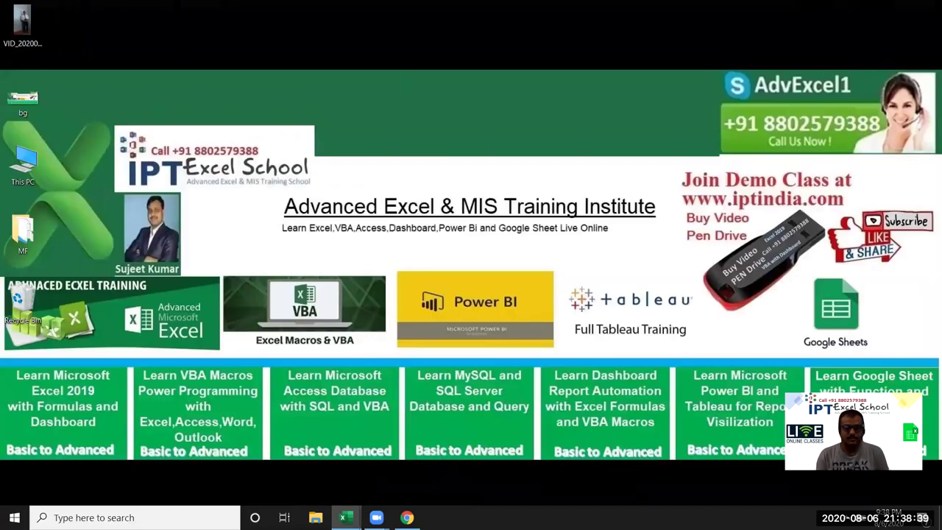
- Bring Book1 forward and review the Sales values in column A
{"action": "mouse_move", "coordinate": [341, 517]}
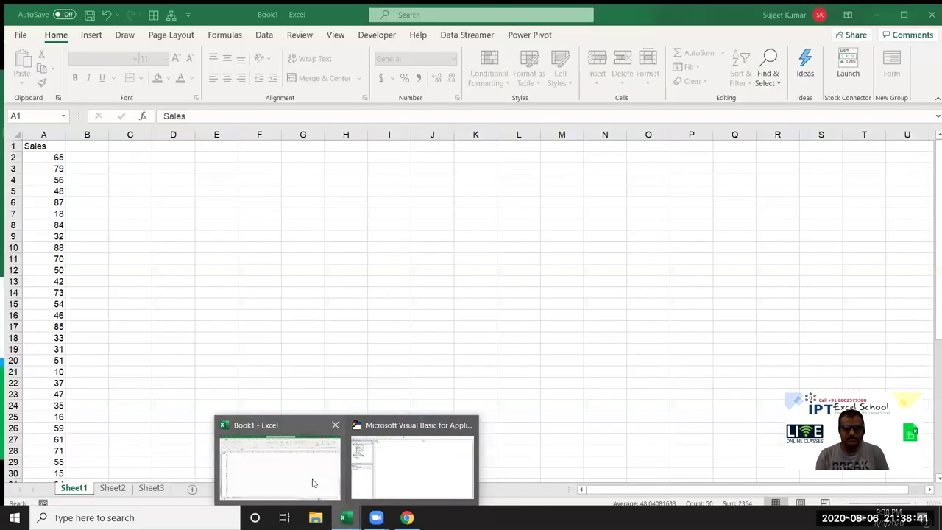
{"action": "left_click", "coordinate": [311, 481]}
{"action": "left_click", "coordinate": [56, 163]}
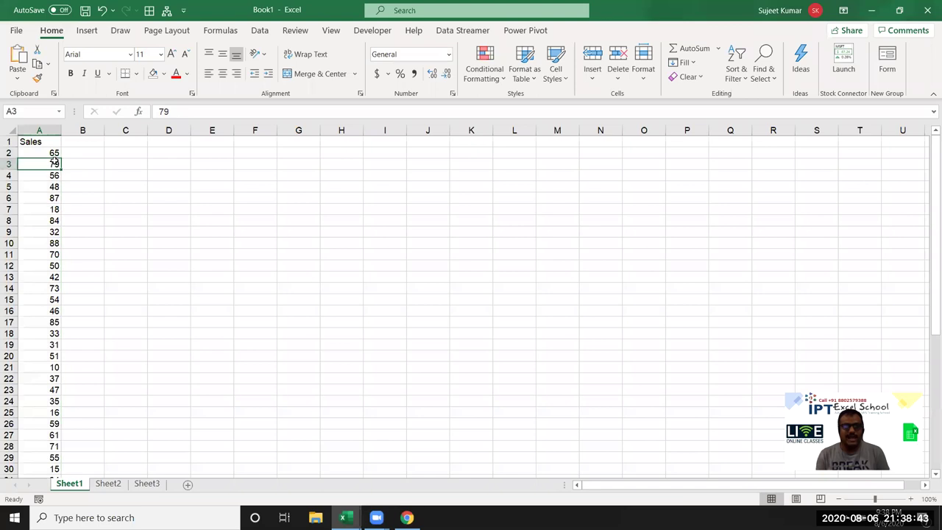
{"action": "scroll", "coordinate": [59, 177], "scroll_direction": "down", "scroll_amount": 5}
{"action": "scroll", "coordinate": [59, 179], "scroll_direction": "down", "scroll_amount": 6}
{"action": "scroll", "coordinate": [59, 179], "scroll_direction": "up", "scroll_amount": 5}
{"action": "scroll", "coordinate": [55, 169], "scroll_direction": "up", "scroll_amount": 5}
{"action": "scroll", "coordinate": [45, 151], "scroll_direction": "up", "scroll_amount": 1}
{"action": "left_click", "coordinate": [39, 154]}
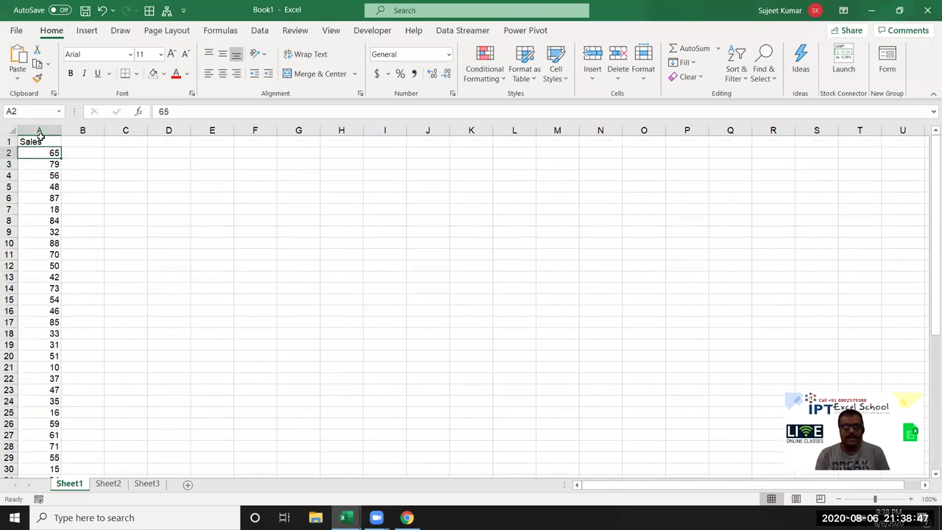
{"action": "left_click", "coordinate": [41, 139]}
{"action": "key", "text": "ctrl+shift+Down"}
- Enter >50 in C2 and 500 in D2, then return to the code editor
{"action": "left_click", "coordinate": [137, 163]}
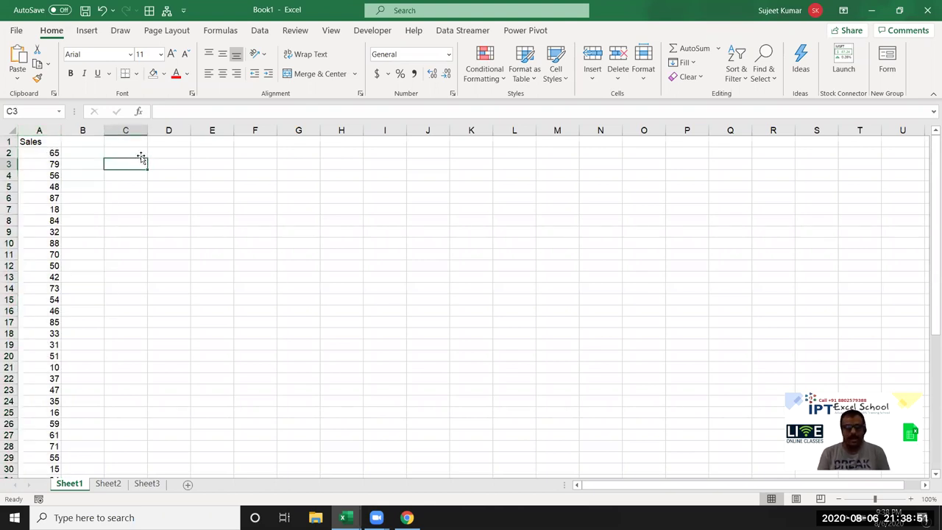
{"action": "left_click", "coordinate": [141, 156]}
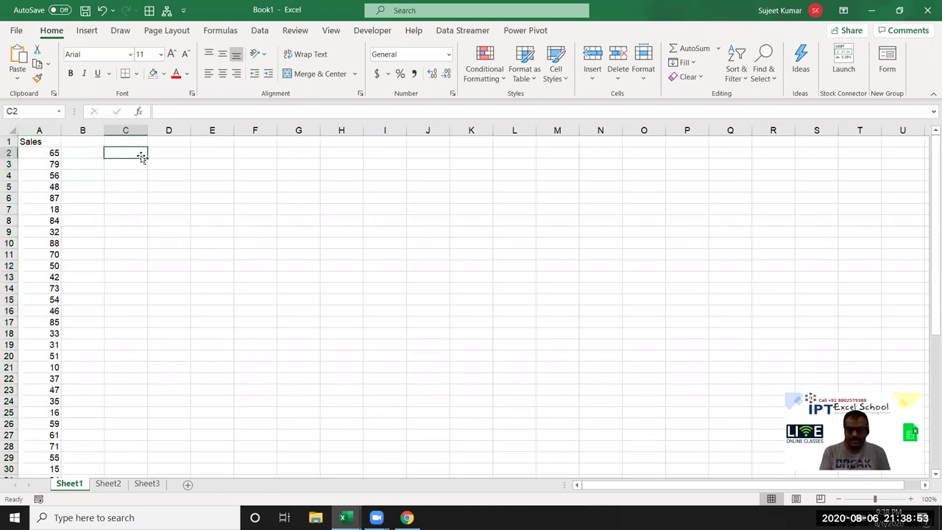
{"action": "type", "text": ">50"}
{"action": "key", "text": "Down"}
{"action": "key", "text": "Down"}
{"action": "key", "text": "Down"}
{"action": "key", "text": "Down"}
{"action": "type", "text": "5"}
{"action": "key", "text": "Escape"}
{"action": "key", "text": "Up"}
{"action": "key", "text": "Up"}
{"action": "key", "text": "Up"}
{"action": "key", "text": "Up"}
{"action": "key", "text": "Right"}
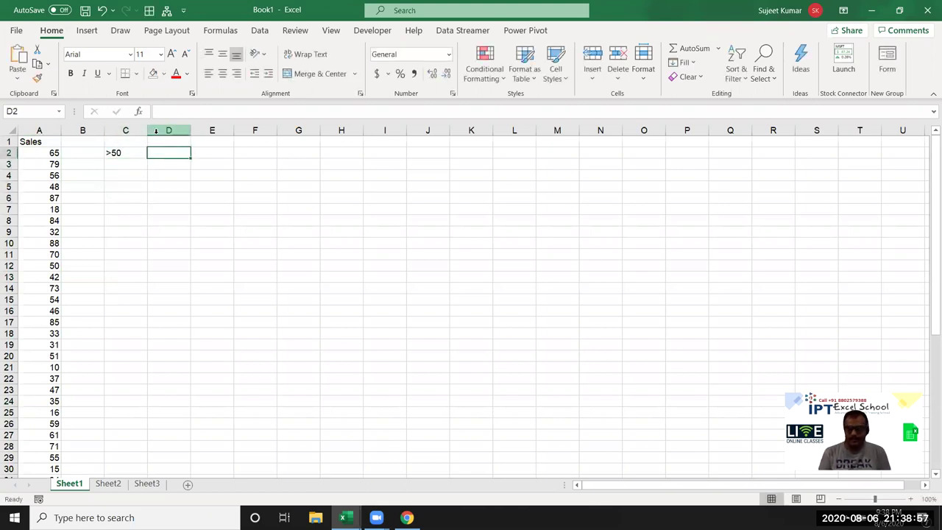
{"action": "type", "text": "500"}
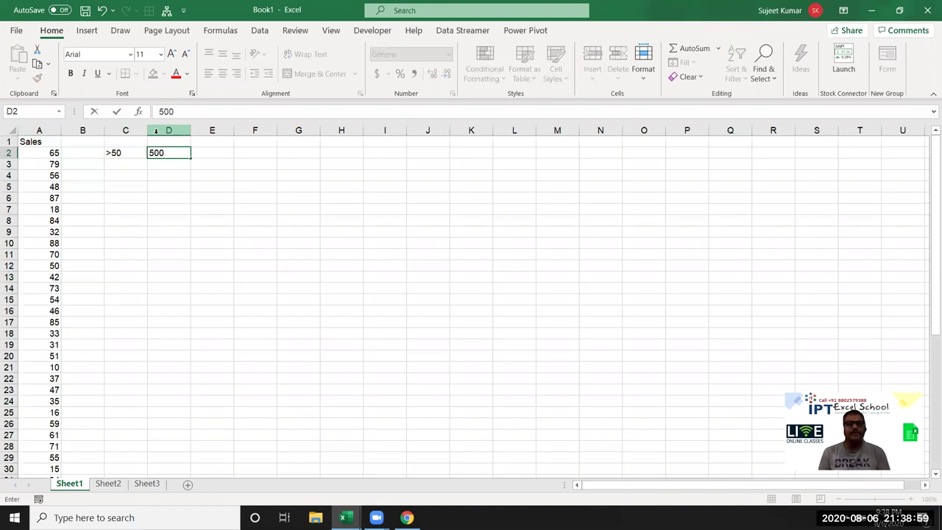
{"action": "key", "text": "Return"}
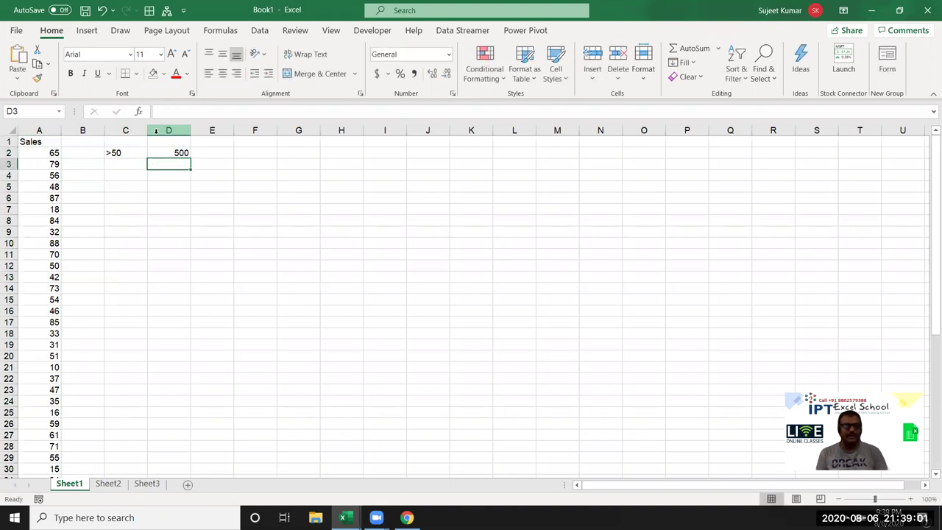
{"action": "left_click", "coordinate": [30, 156]}
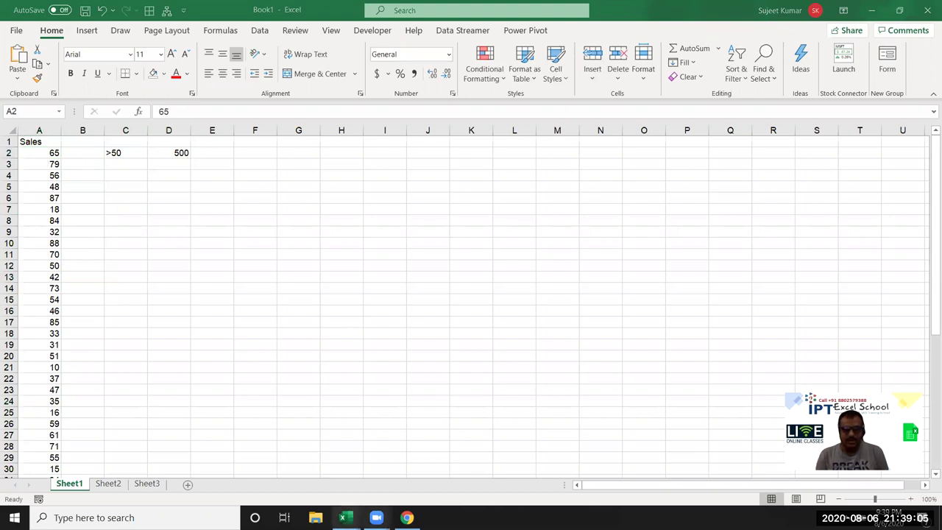
{"action": "mouse_move", "coordinate": [343, 517]}
{"action": "left_click", "coordinate": [388, 486]}
- Add the declaration Dim r As Long inside Sub rr
{"action": "key", "text": "Return"}
{"action": "key", "text": "Up"}
{"action": "key", "text": "Up"}
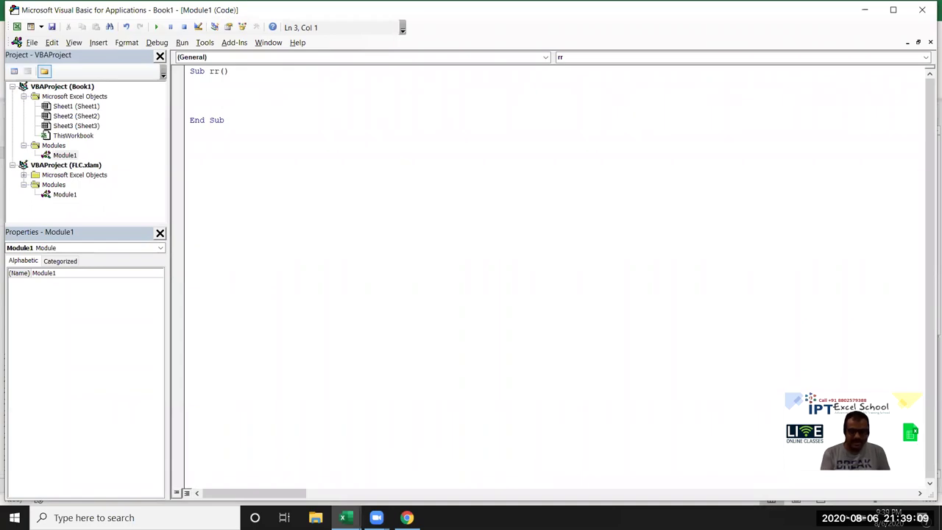
{"action": "type", "text": "dim r as "}
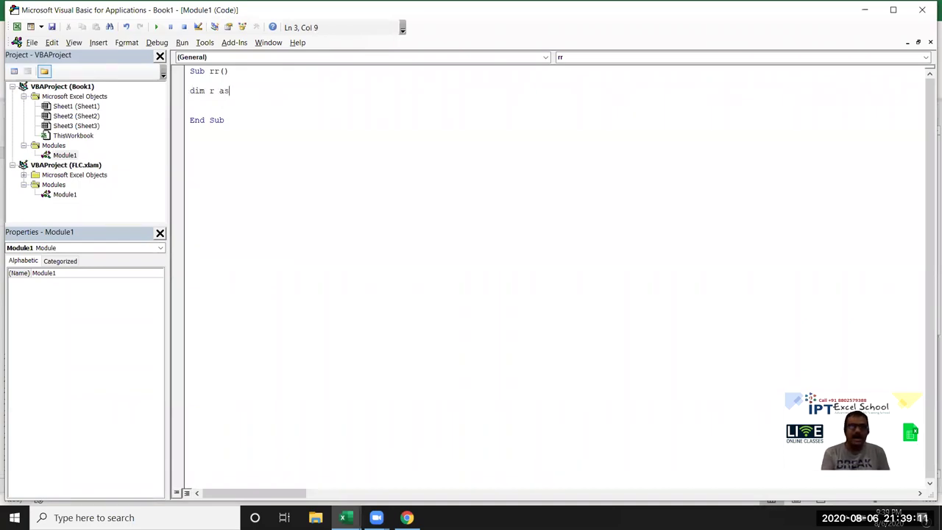
{"action": "type", "text": "long"}
{"action": "key", "text": "Tab"}
{"action": "key", "text": "Return"}
{"action": "key", "text": "Return"}
- Add the line r = Range("A2").Value below the declaration
{"action": "type", "text": "r="}
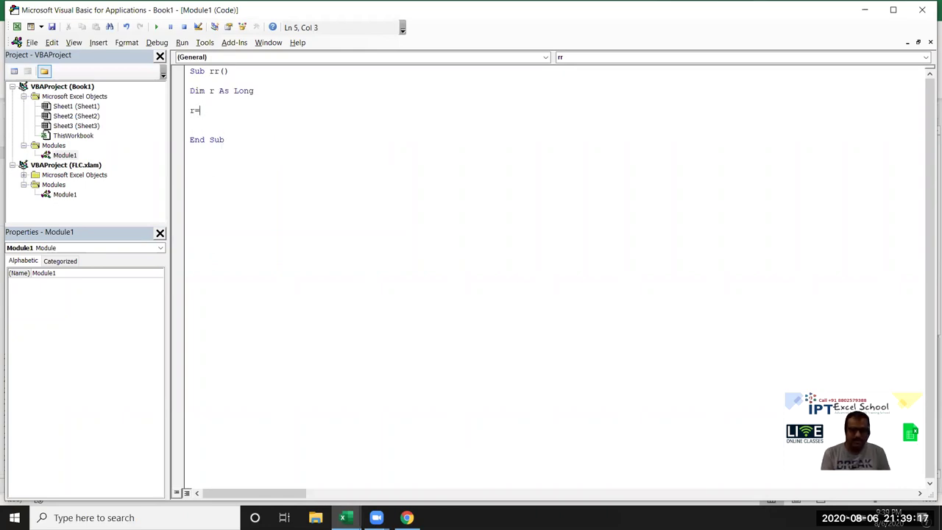
{"action": "type", "text": "i"}
{"action": "type", "text": "ra"}
{"action": "type", "text": "nge"}
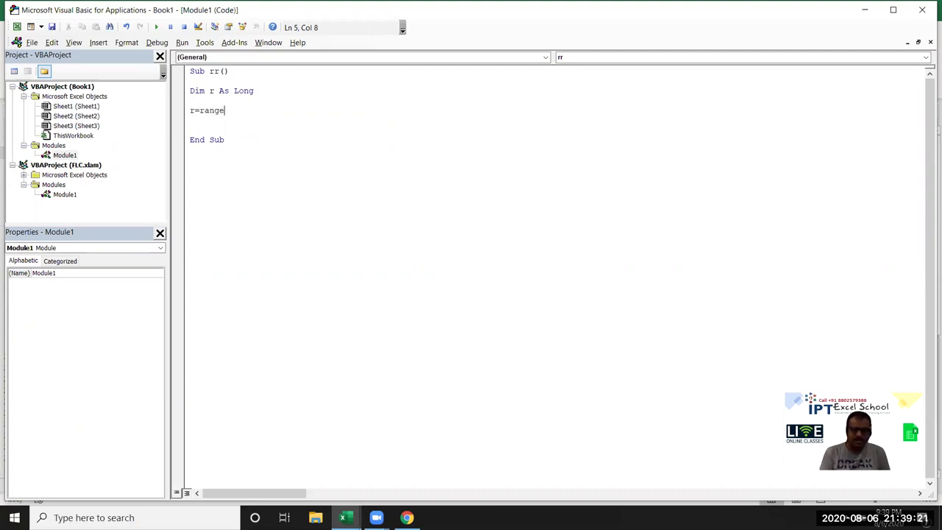
{"action": "type", "text": "(\"A1"}
{"action": "key", "text": "BackSpace"}
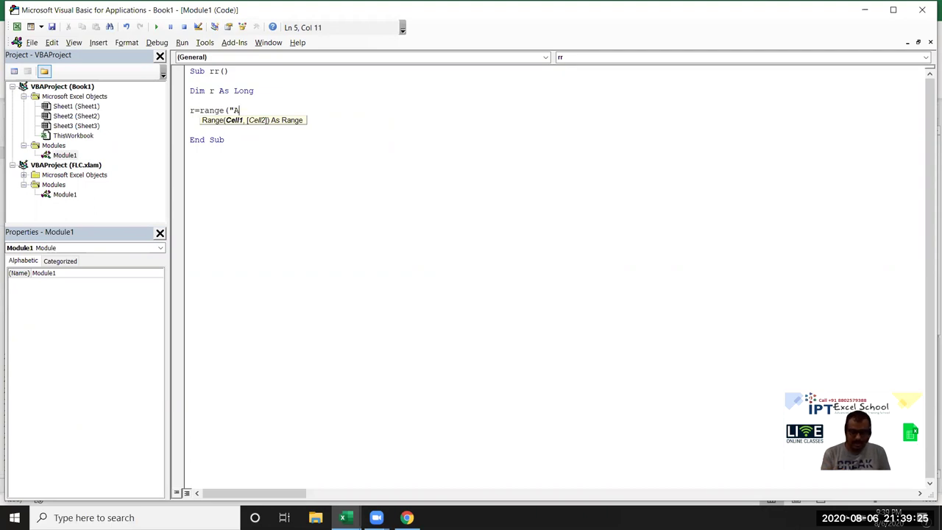
{"action": "type", "text": "2\")"}
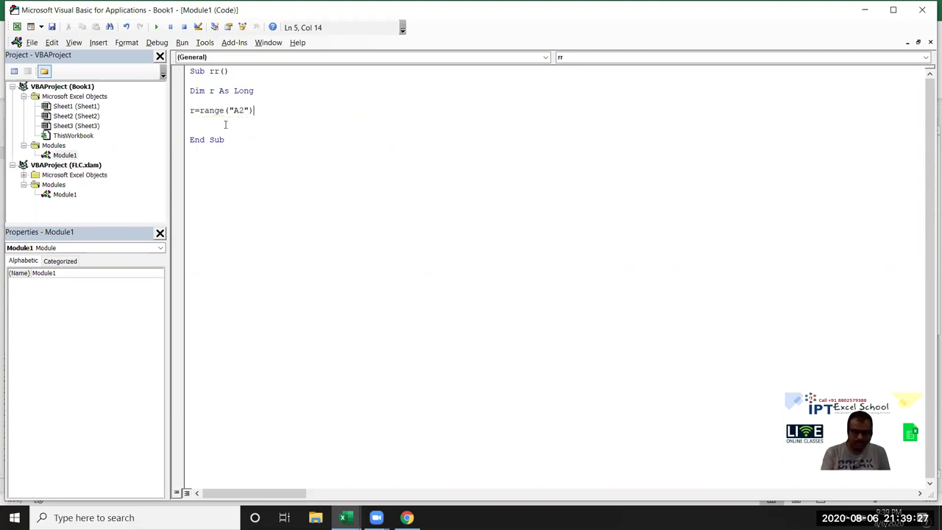
{"action": "type", "text": ".v"}
{"action": "key", "text": "Down"}
{"action": "key", "text": "Tab"}
{"action": "key", "text": "Return"}
{"action": "key", "text": "Return"}
{"action": "key", "text": "Return"}
- Add If r >= 50 Then Range("B2").Value = 500 and select the declaration lines
{"action": "type", "text": "f r>=50 then range"}
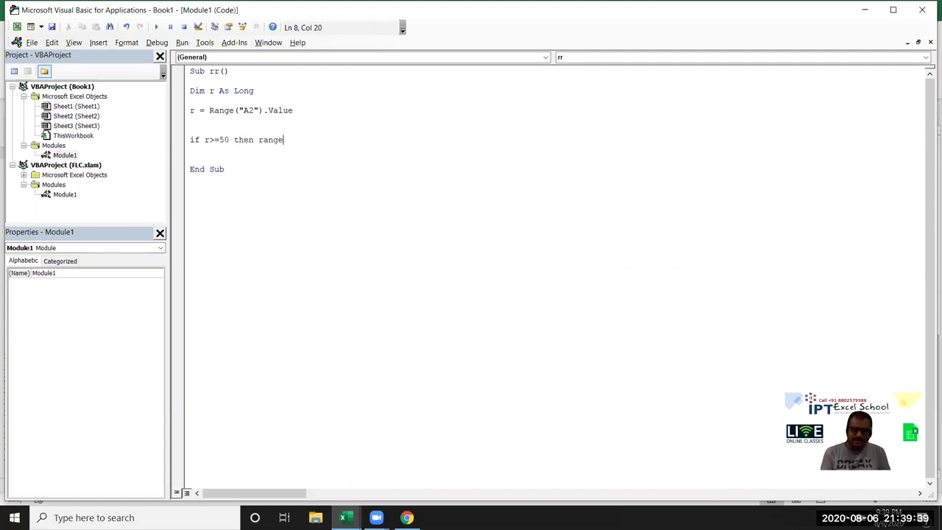
{"action": "type", "text": "(\"B2\").Value="}
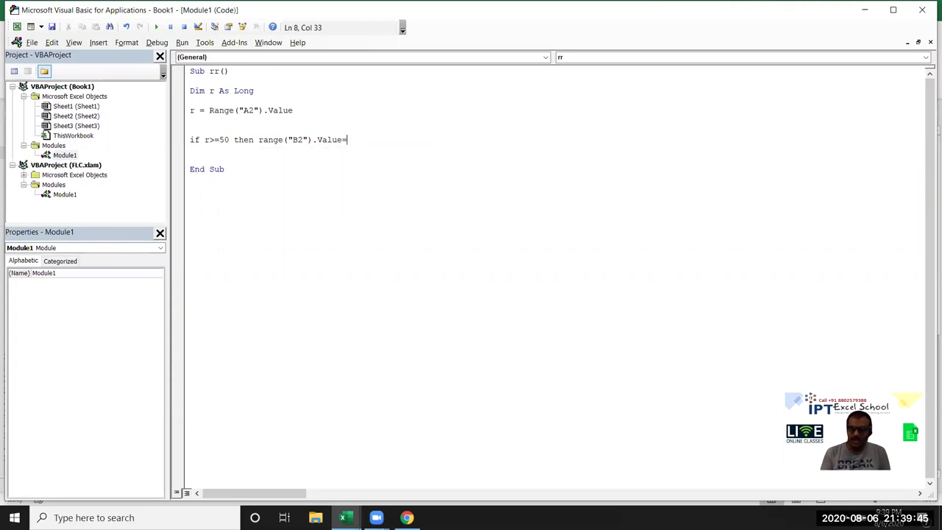
{"action": "type", "text": "500"}
{"action": "key", "text": "Return"}
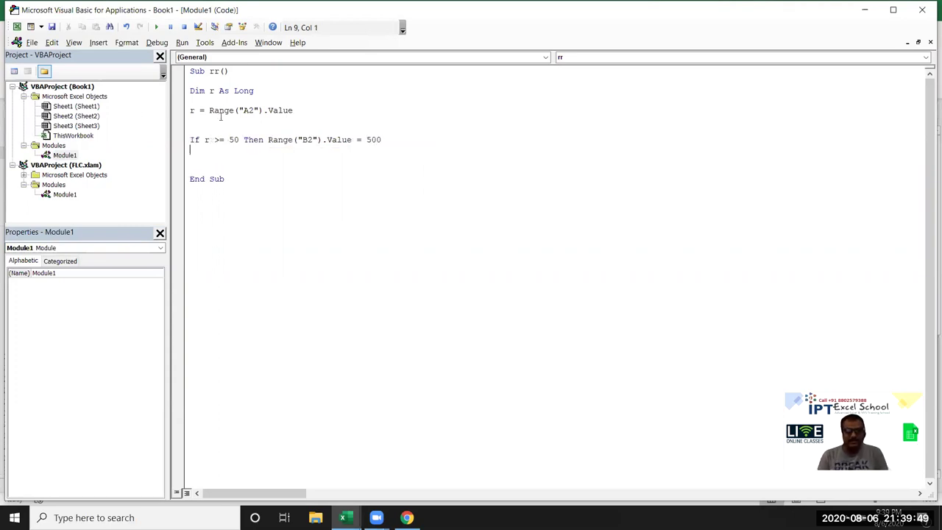
{"action": "left_click_drag", "start_coordinate": [307, 118], "coordinate": [190, 70]}
{"action": "key", "text": "shift+Down"}
{"action": "key", "text": "shift+Down"}
- Review the If r >= 50 line and its B2 assignment in rr
{"action": "left_click", "coordinate": [564, 315]}
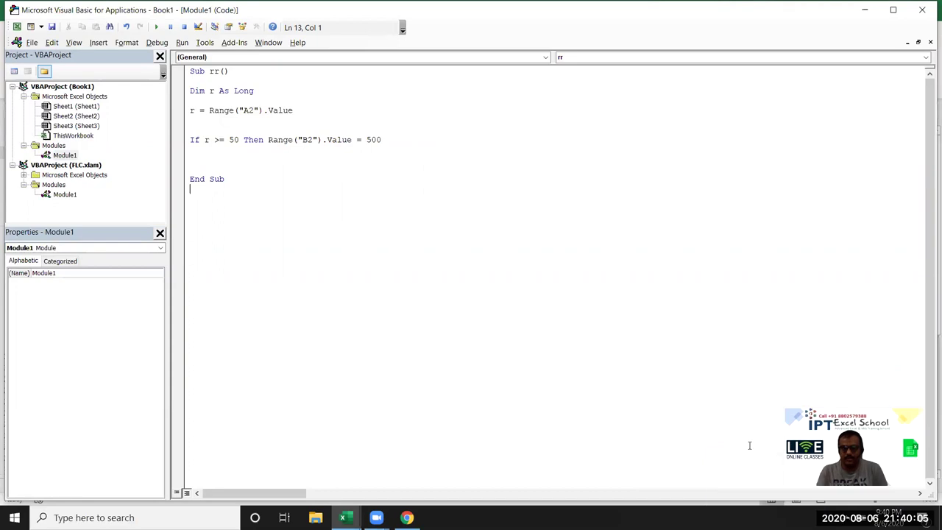
{"action": "left_click", "coordinate": [234, 150]}
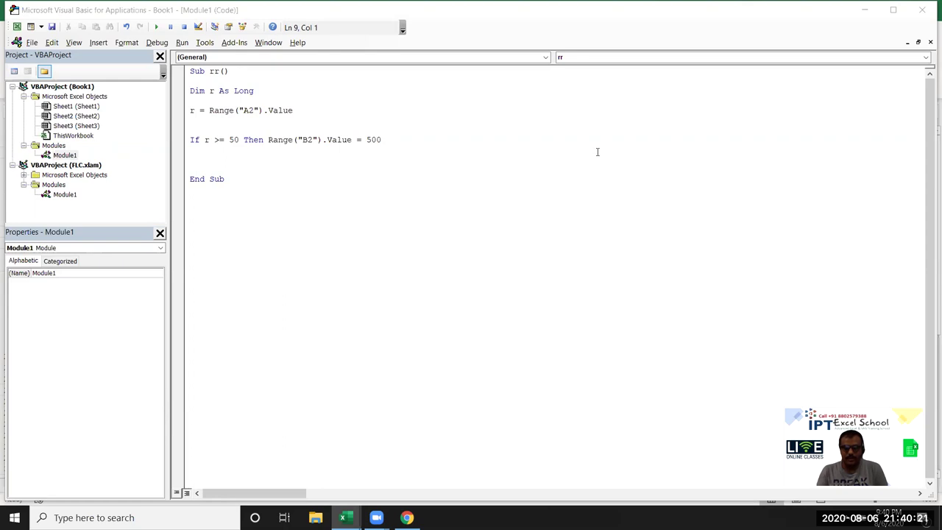
{"action": "left_click", "coordinate": [338, 170]}
{"action": "left_click_drag", "start_coordinate": [205, 141], "coordinate": [397, 140]}
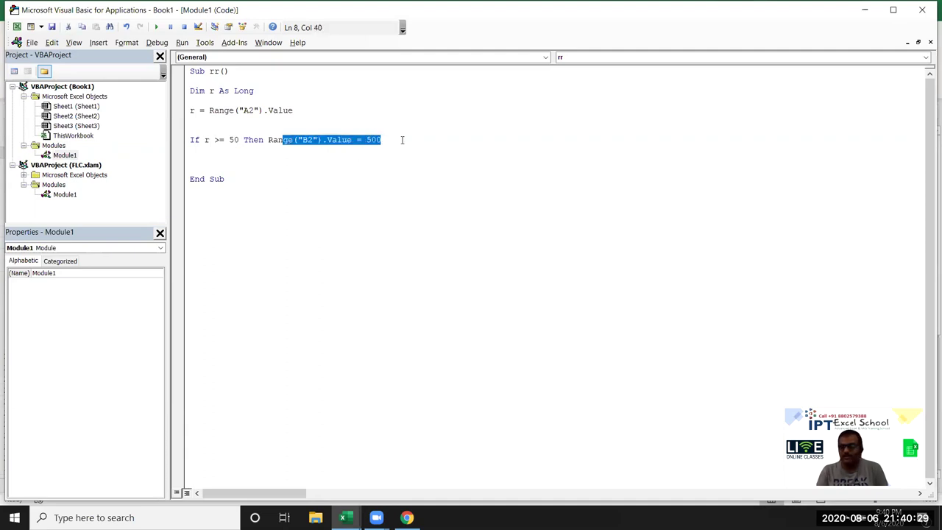
{"action": "left_click", "coordinate": [399, 140]}
{"action": "left_click", "coordinate": [405, 134]}
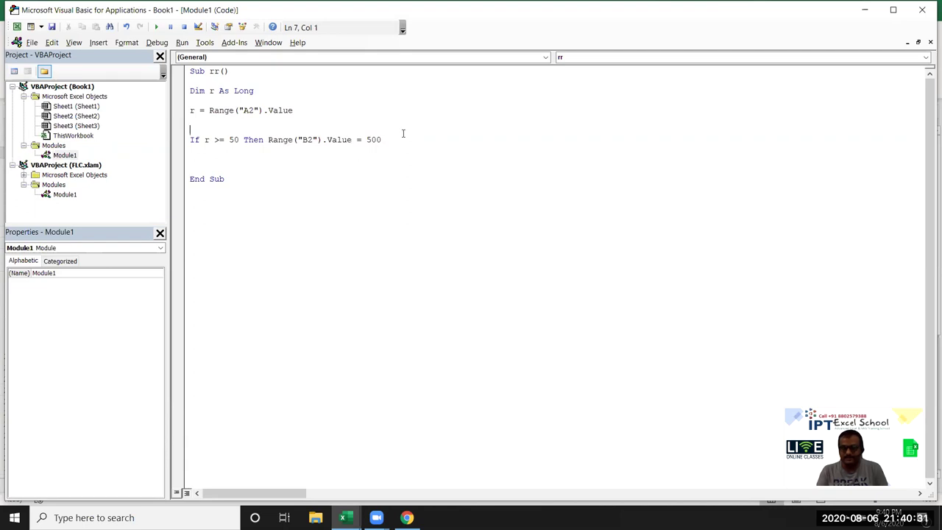
{"action": "left_click", "coordinate": [320, 122]}
{"action": "left_click", "coordinate": [289, 128]}
{"action": "left_click", "coordinate": [233, 157]}
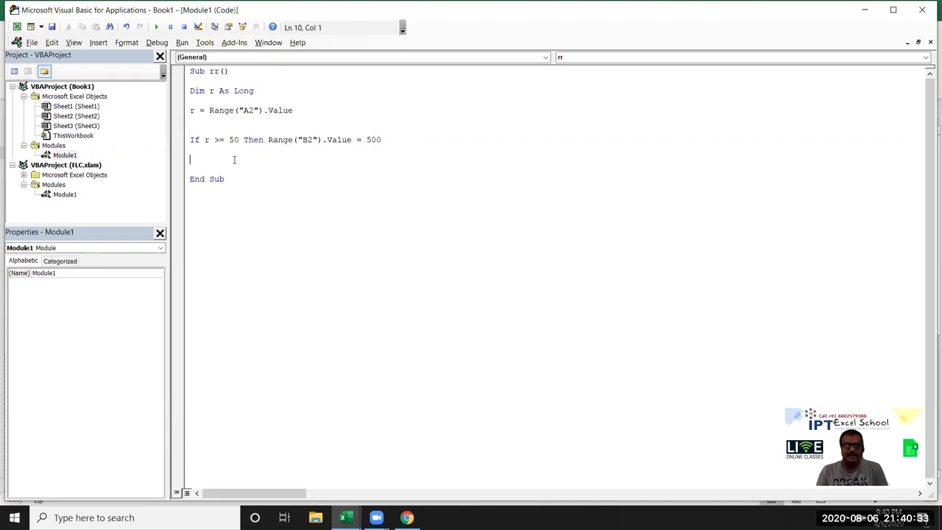
{"action": "left_click", "coordinate": [190, 139]}
{"action": "left_click", "coordinate": [209, 153]}
- Run rr and switch to Book1 to see 500 in B2
{"action": "left_click", "coordinate": [158, 28]}
{"action": "key", "text": "alt+Tab"}
{"action": "key", "text": "Tab"}
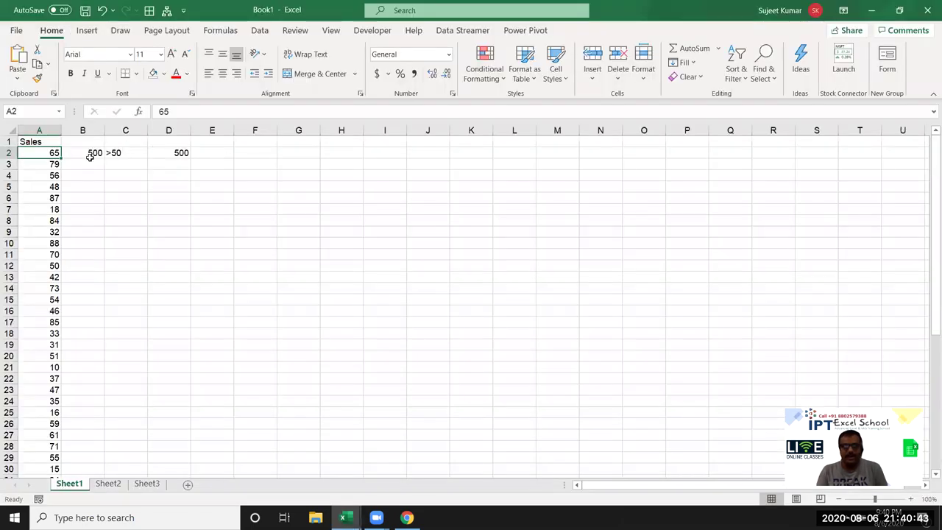
- Clear the 500 from B2 and confirm the Sales data ends at row 50
{"action": "left_click", "coordinate": [82, 154]}
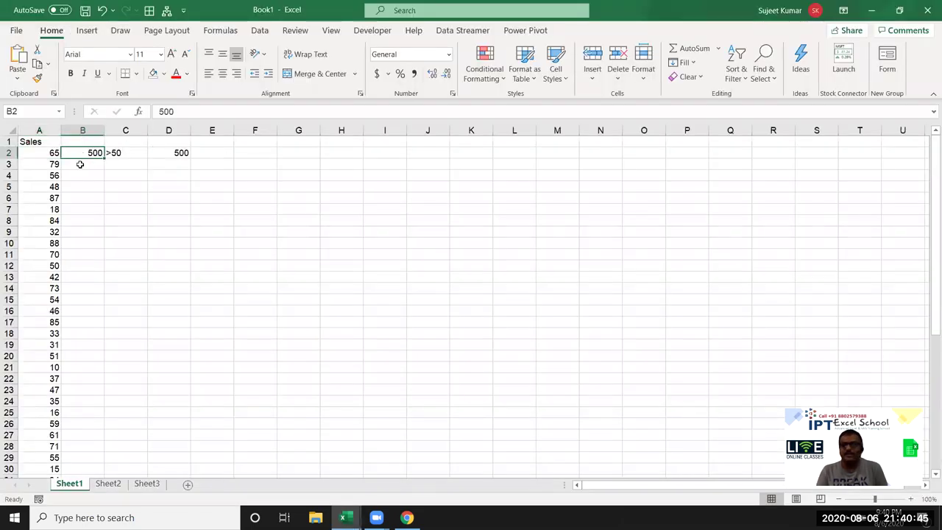
{"action": "key", "text": "Delete"}
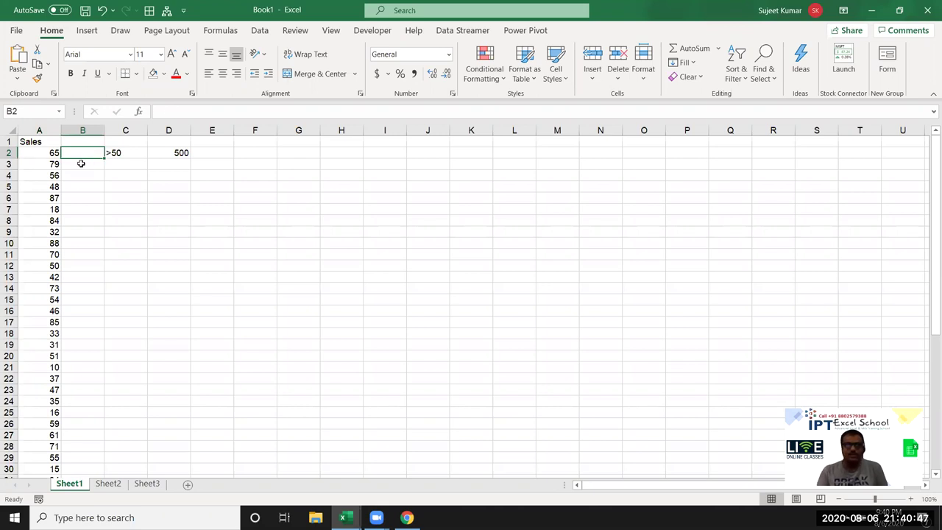
{"action": "left_click", "coordinate": [52, 151]}
{"action": "key", "text": "ctrl+shift+Down"}
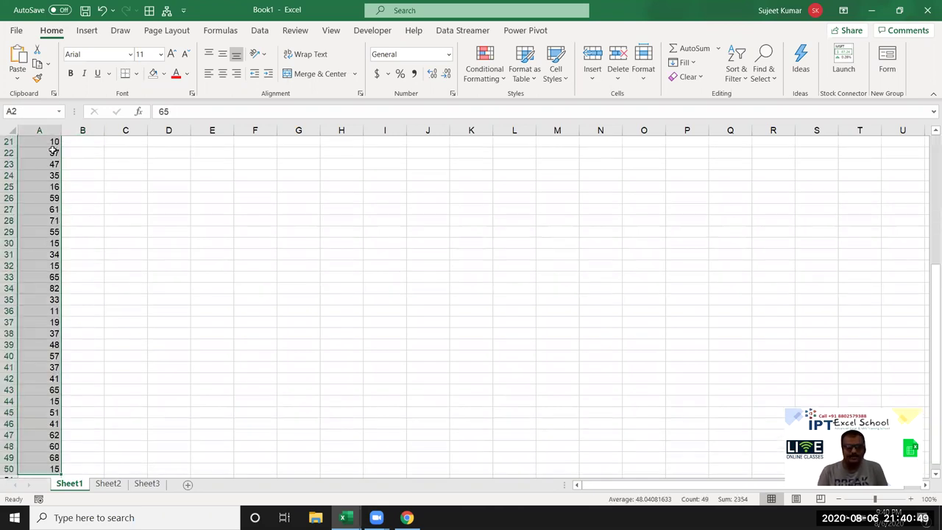
{"action": "key", "text": "ctrl+Home"}
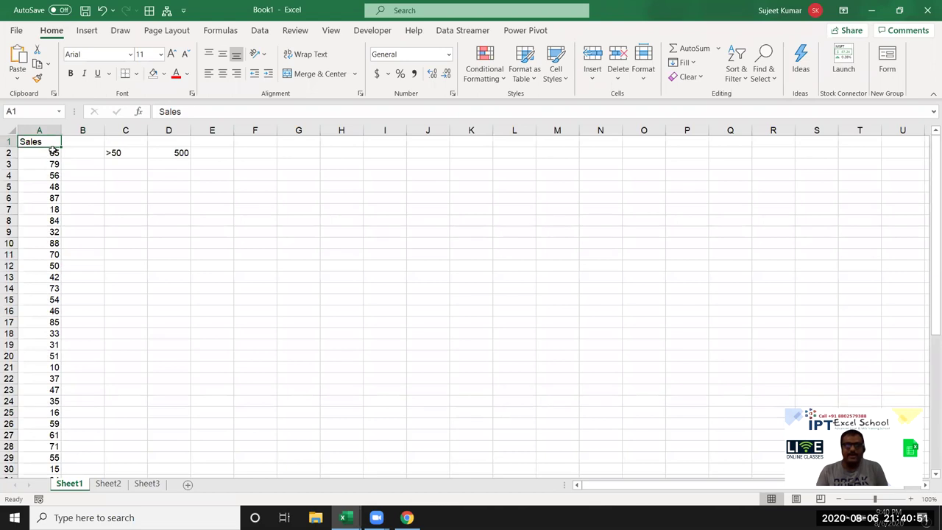
{"action": "key", "text": "alt+Tab"}
{"action": "key", "text": "Tab"}
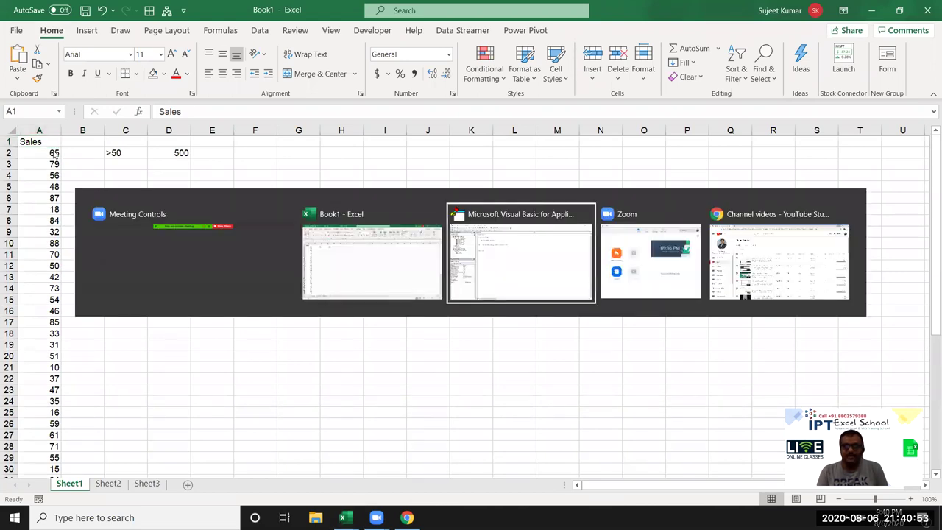
- Review the A2 and B2 references and remove the blank line above the If line
{"action": "left_click", "coordinate": [190, 139]}
{"action": "key", "text": "shift+End"}
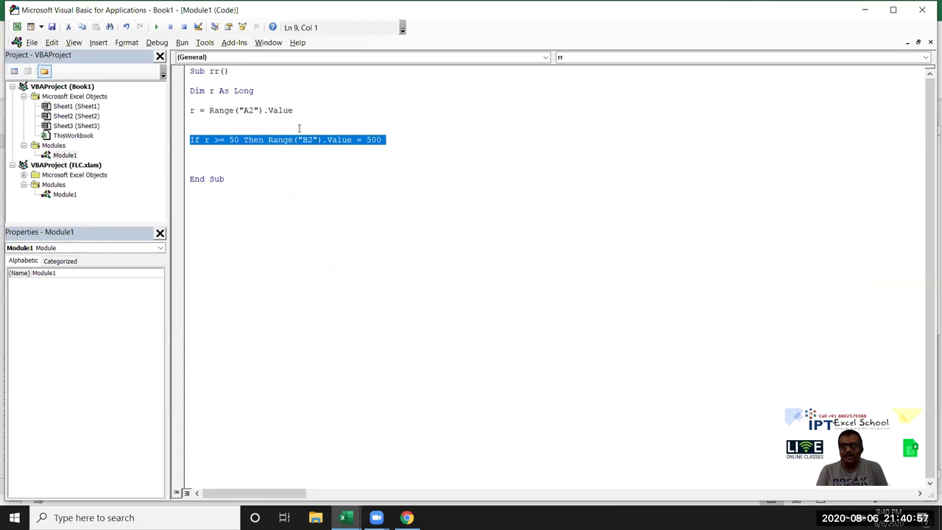
{"action": "double_click", "coordinate": [246, 110]}
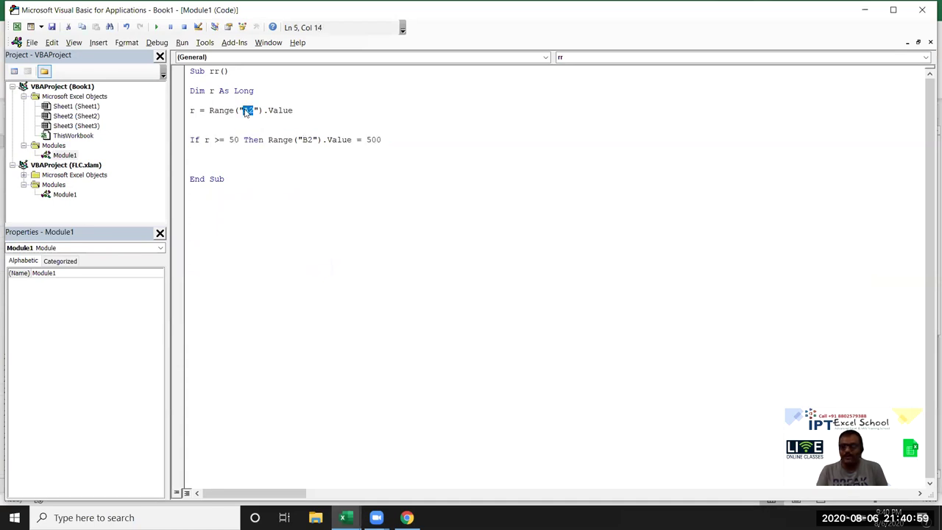
{"action": "left_click", "coordinate": [312, 140]}
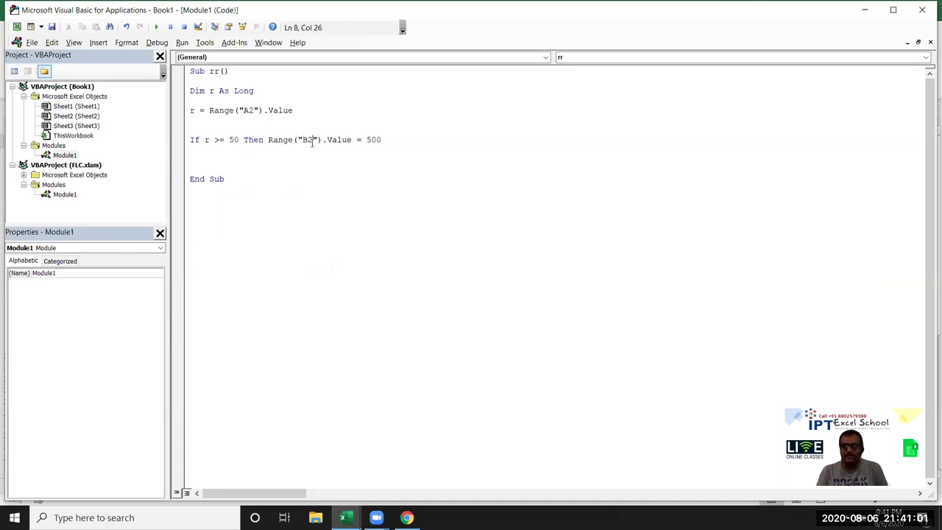
{"action": "left_click", "coordinate": [215, 129]}
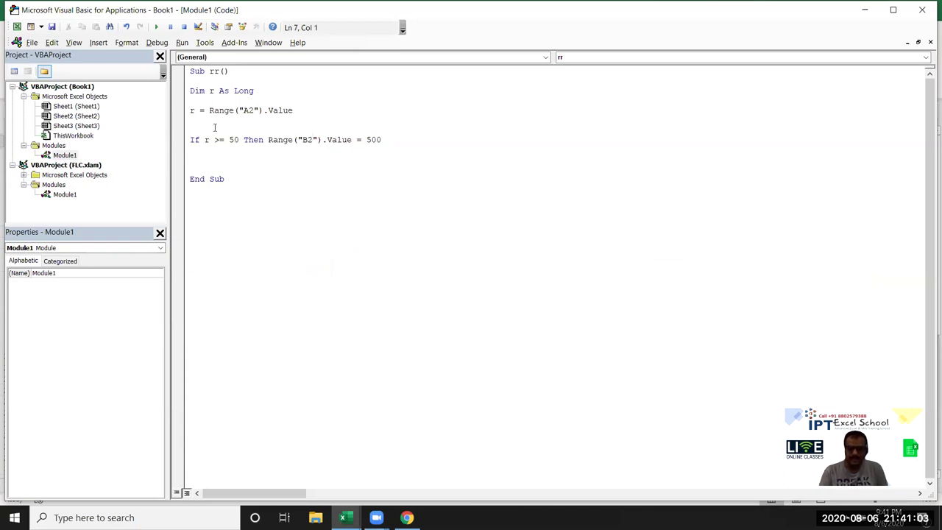
{"action": "key", "text": "BackSpace"}
{"action": "key", "text": "Delete"}
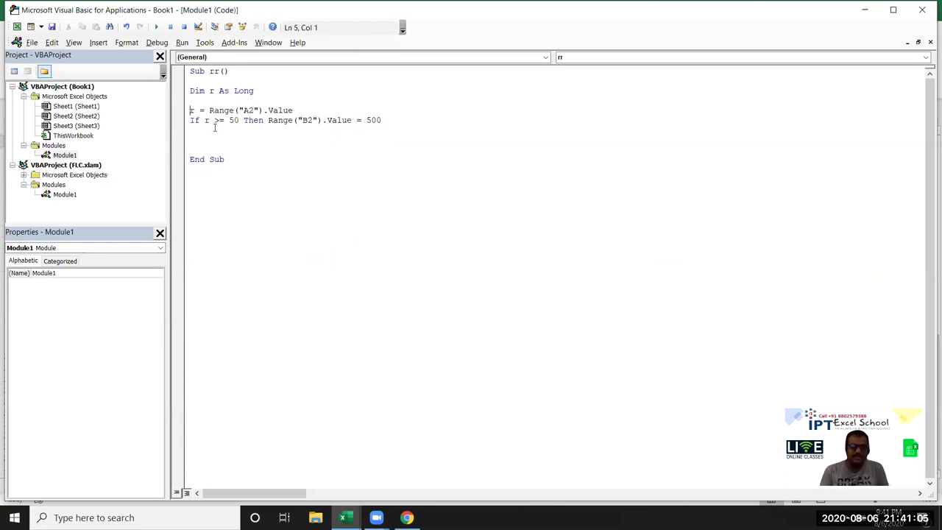
- Add For i = 2 To 50 above the Range line and Next i below the If line
{"action": "key", "text": "Return"}
{"action": "key", "text": "Return"}
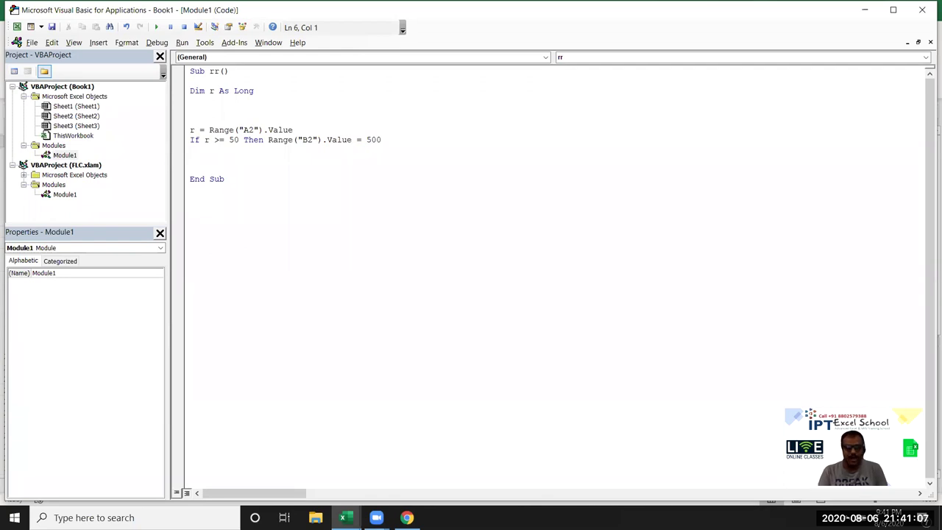
{"action": "key", "text": "Return"}
{"action": "key", "text": "Up"}
{"action": "type", "text": "for i = "}
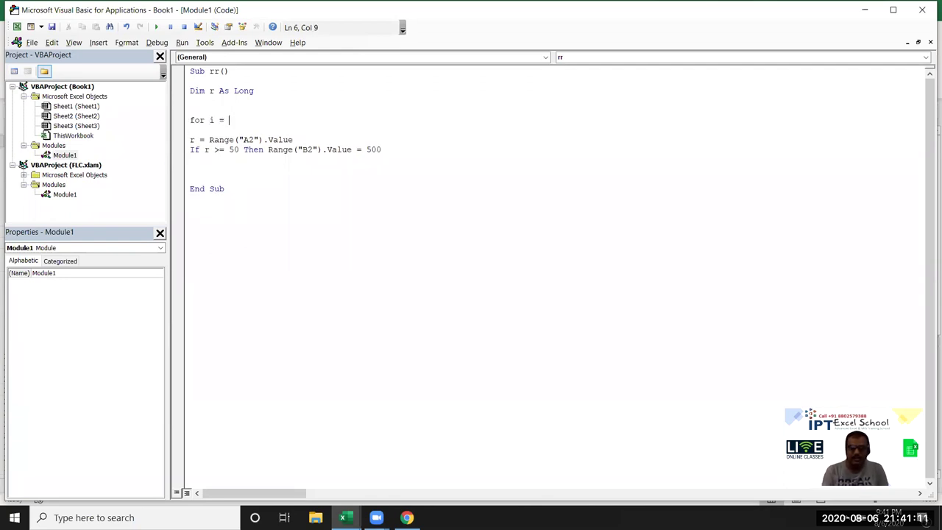
{"action": "type", "text": "2 To 50"}
{"action": "key", "text": "Down"}
{"action": "key", "text": "Down"}
{"action": "key", "text": "Down"}
{"action": "key", "text": "Down"}
{"action": "type", "text": "next i"}
{"action": "key", "text": "Up"}
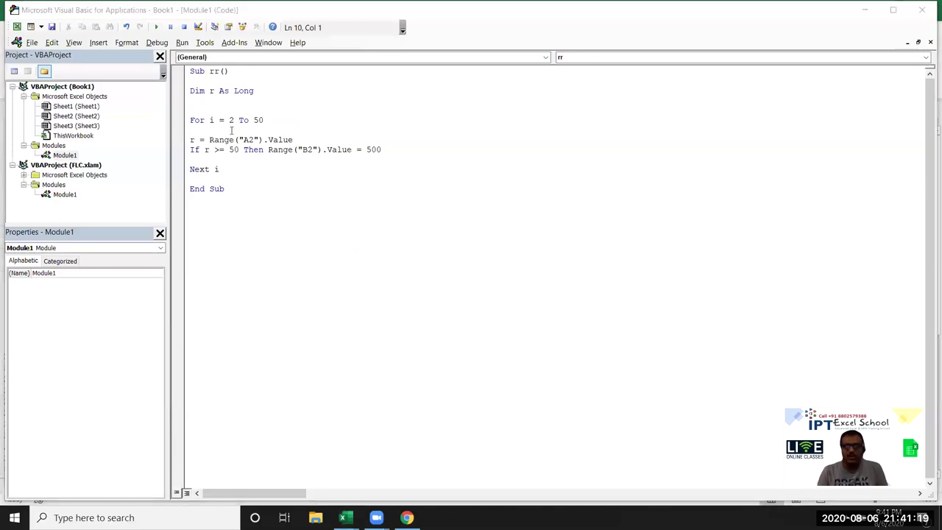
{"action": "key", "text": "alt+Tab"}
{"action": "key", "text": "alt+Tab"}
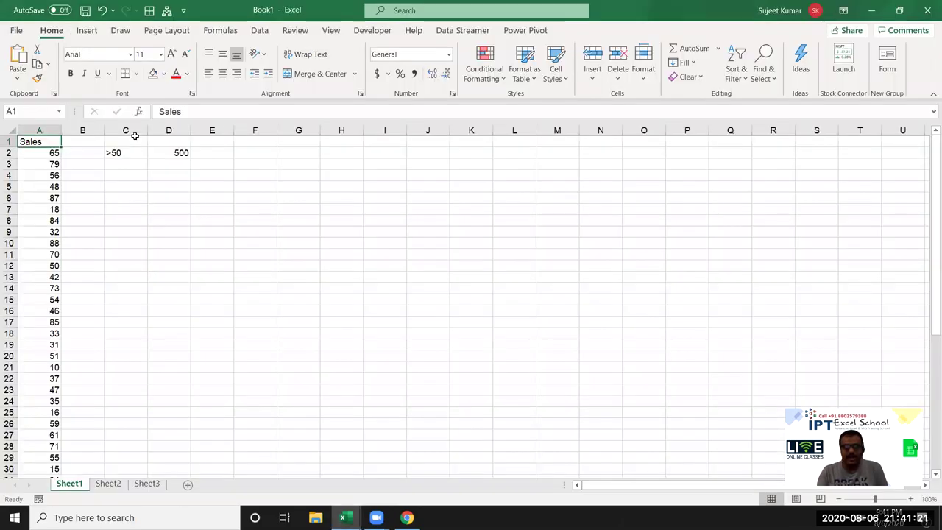
- Check the Sales value 65 in A2, then return to the VBA editor
{"action": "left_click", "coordinate": [39, 152]}
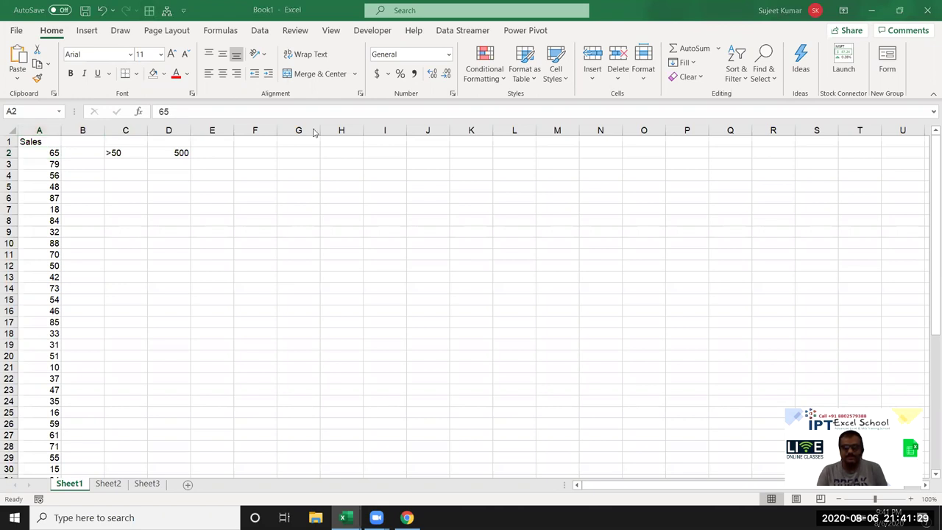
{"action": "key", "text": "alt+Tab"}
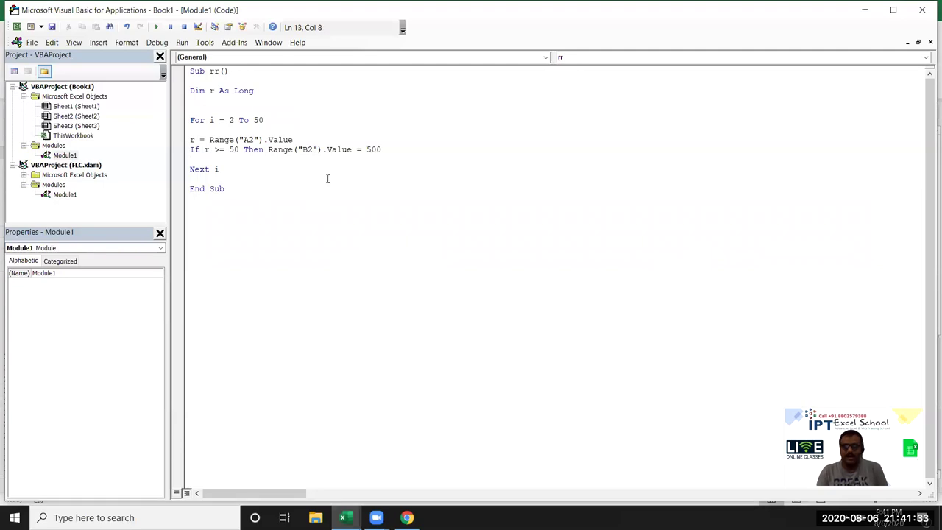
- Examine the A2 and B2 references and the loop counter i in rr
{"action": "left_click", "coordinate": [257, 140]}
{"action": "left_click", "coordinate": [306, 149]}
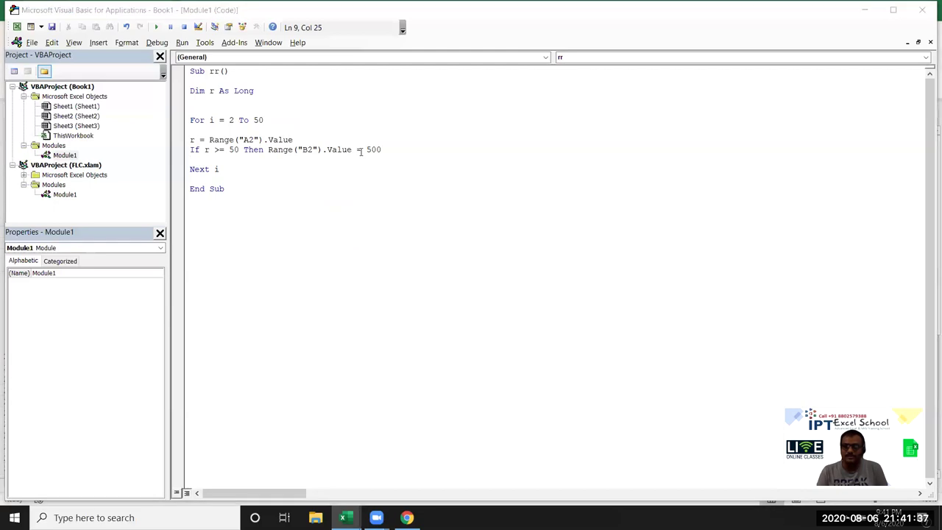
{"action": "double_click", "coordinate": [213, 121]}
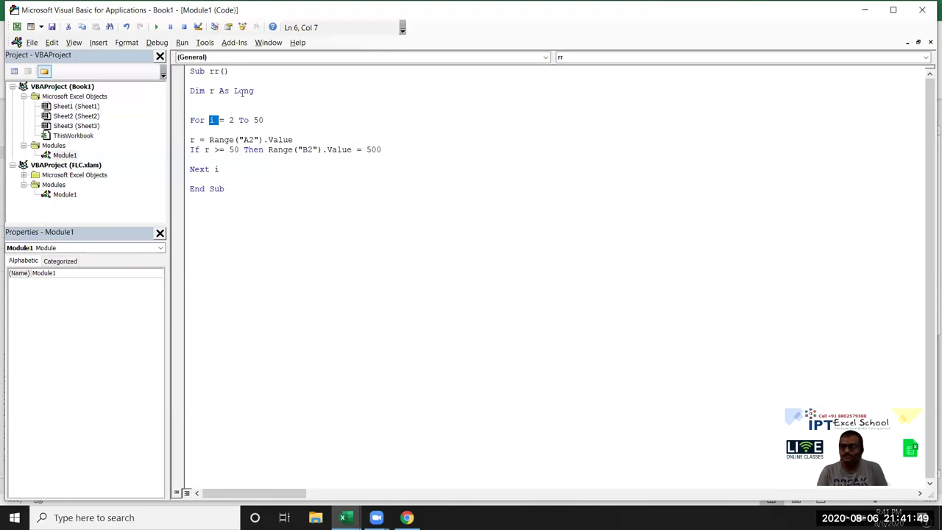
{"action": "left_click", "coordinate": [235, 159]}
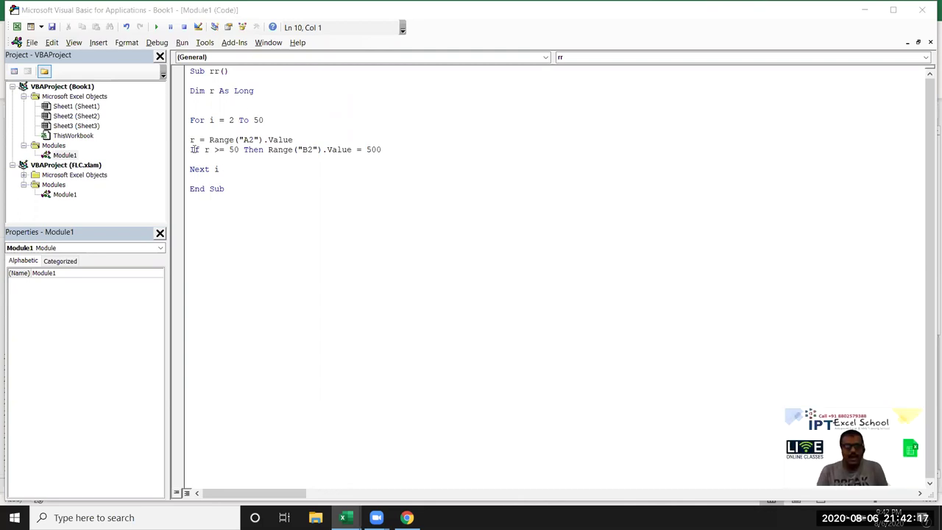
{"action": "left_click_drag", "start_coordinate": [191, 150], "coordinate": [323, 149]}
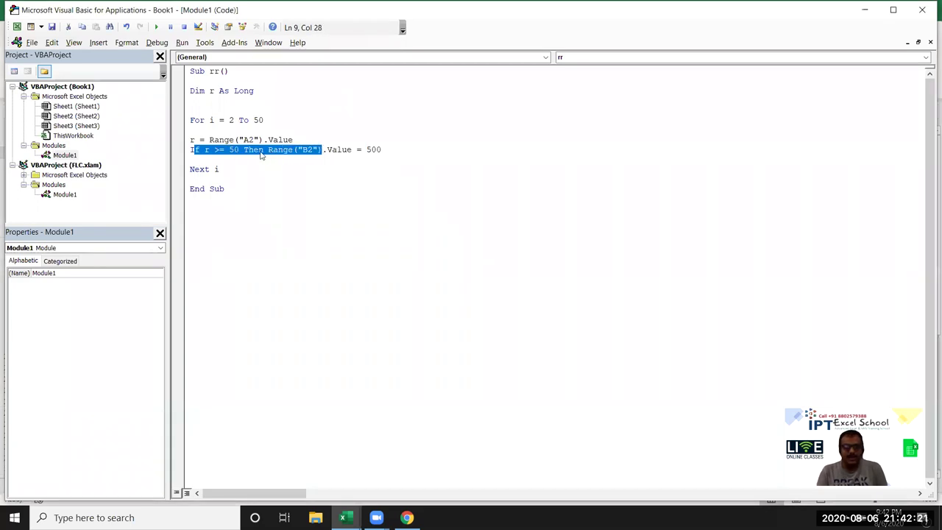
{"action": "left_click_drag", "start_coordinate": [210, 120], "coordinate": [224, 122]}
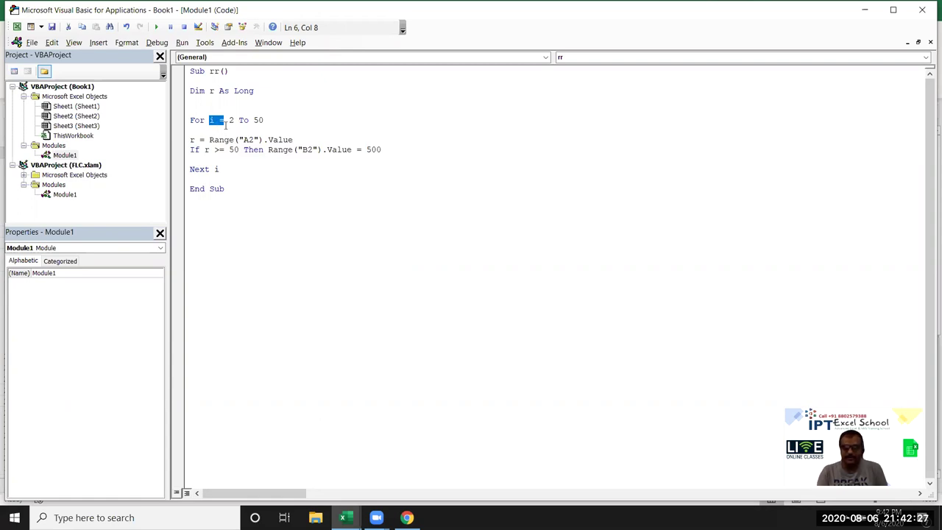
- Change Range("A2") to Range("A" & i) and Range("B2") to Range("B" & i)
{"action": "left_click", "coordinate": [248, 140]}
{"action": "key", "text": "Delete"}
{"action": "key", "text": "Right"}
{"action": "type", "text": "& i"}
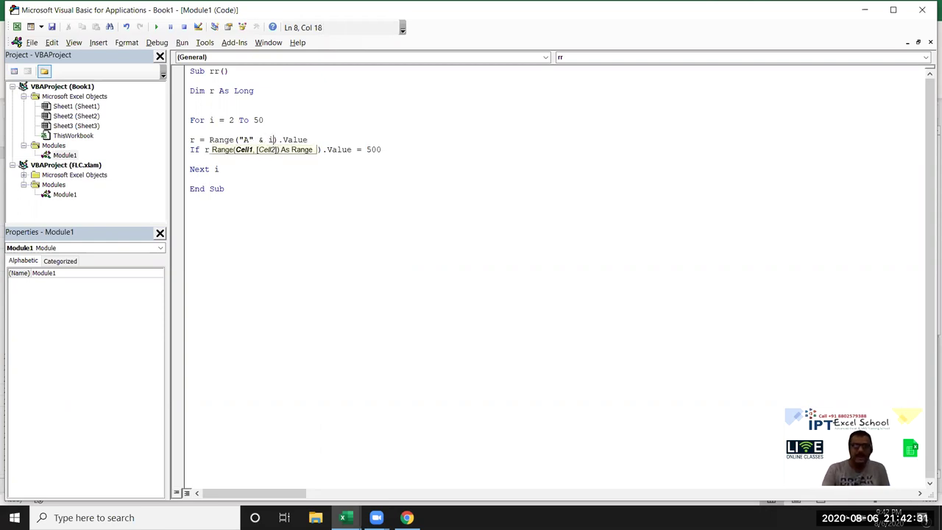
{"action": "key", "text": "ctrl+End"}
{"action": "left_click", "coordinate": [312, 149]}
{"action": "key", "text": "BackSpace"}
{"action": "key", "text": "Right"}
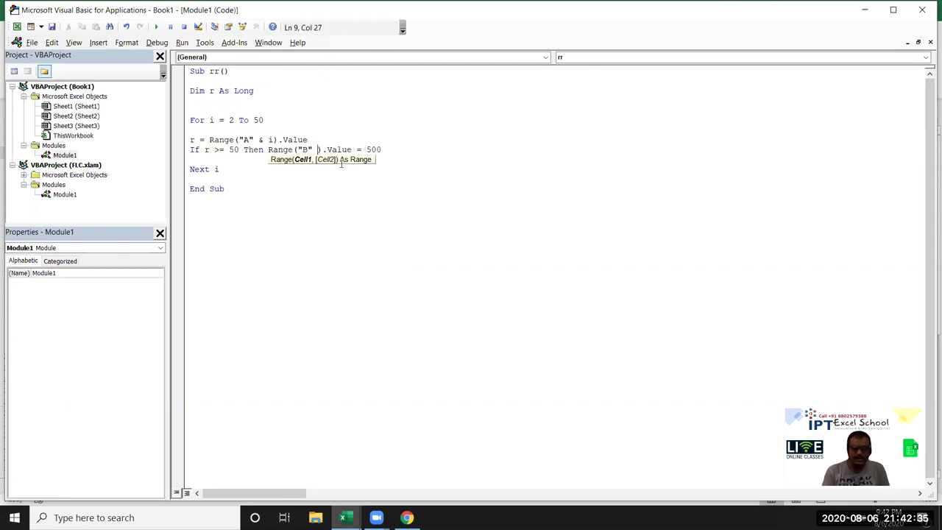
{"action": "type", "text": "& i"}
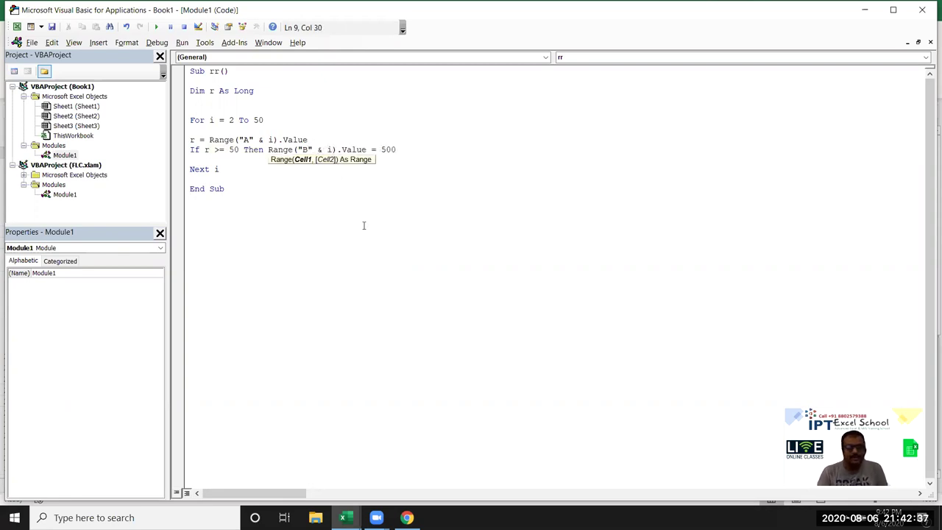
- Run the rr macro
{"action": "left_click", "coordinate": [367, 214]}
{"action": "left_click", "coordinate": [277, 131]}
{"action": "left_click", "coordinate": [156, 27]}
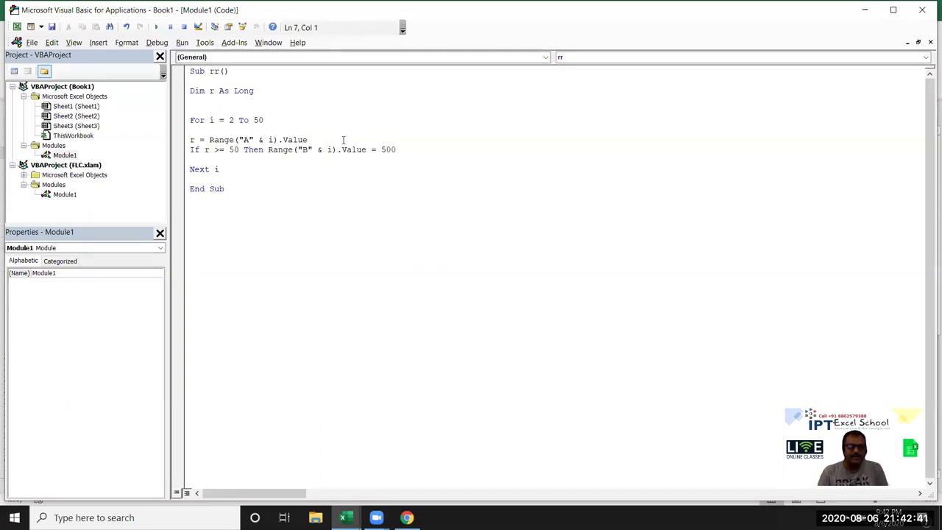
- Scroll through rows 31–50 to check the 500s in column B, then return to the editor
{"action": "key", "text": "alt+Tab"}
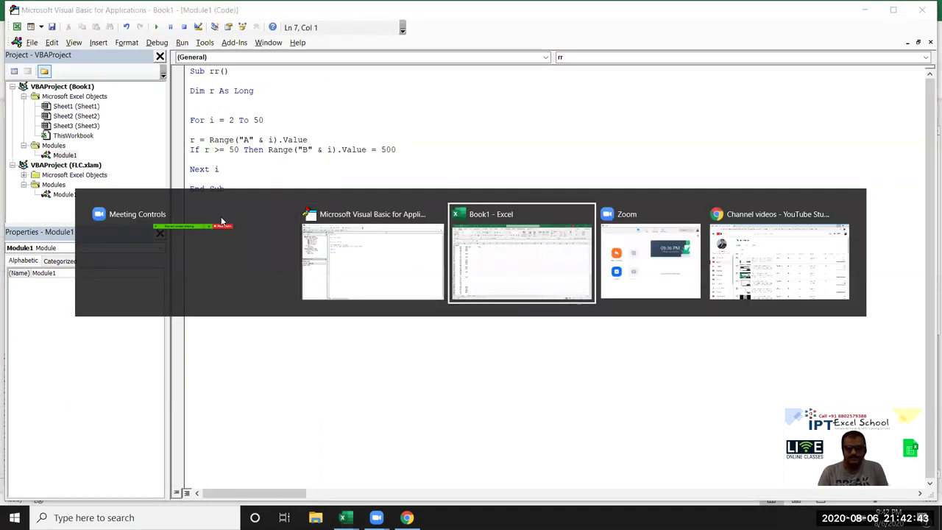
{"action": "scroll", "coordinate": [138, 283], "scroll_direction": "down", "scroll_amount": 5}
{"action": "scroll", "coordinate": [139, 284], "scroll_direction": "down", "scroll_amount": 5}
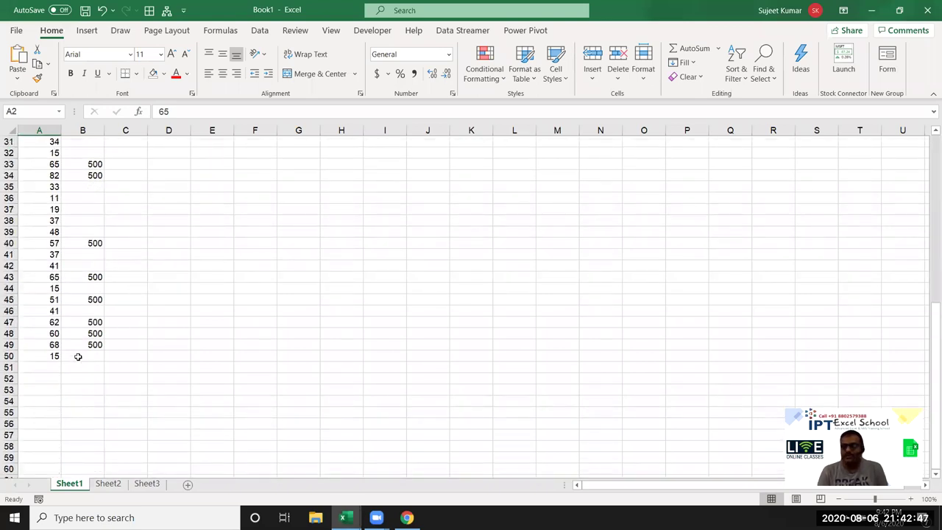
{"action": "mouse_move", "coordinate": [54, 358]}
{"action": "left_mouse_down"}
{"action": "mouse_move", "coordinate": [49, 394]}
{"action": "mouse_move", "coordinate": [13, 211]}
{"action": "left_mouse_up"}
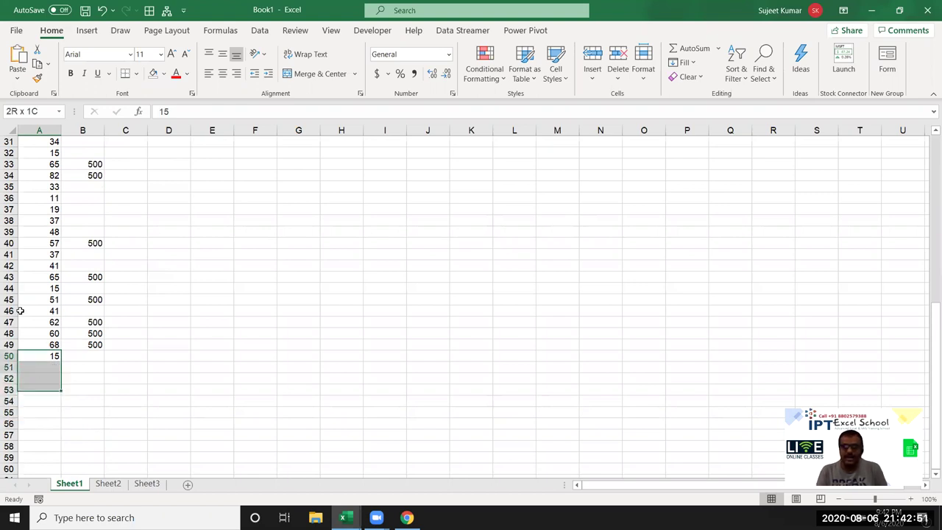
{"action": "left_click", "coordinate": [319, 248]}
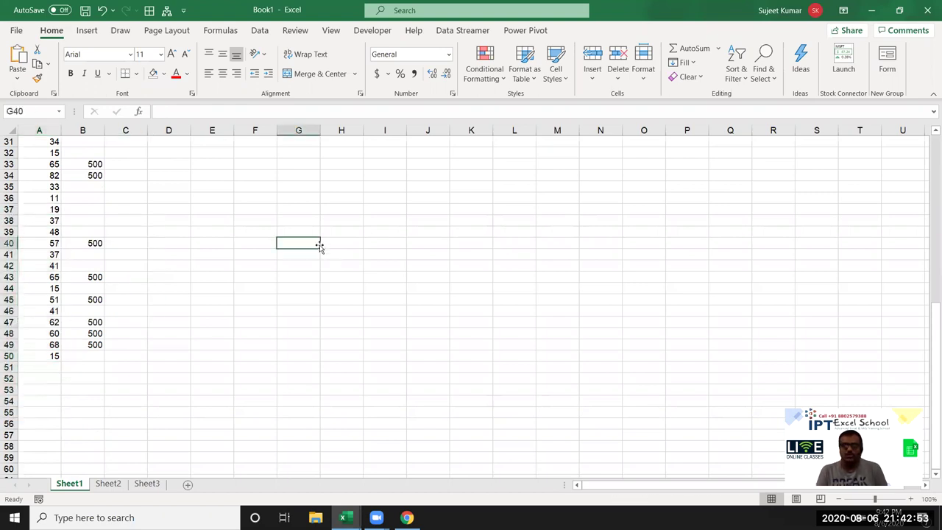
{"action": "key", "text": "alt+Tab"}
{"action": "key", "text": "alt+Tab"}
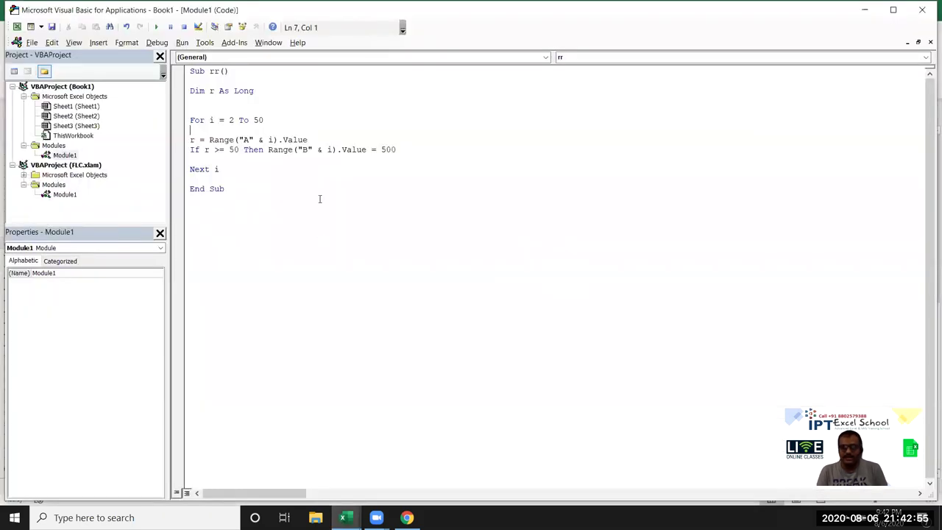
- Inspect the loop end value 50 and the Range("A" & i).Value assignment in rr
{"action": "double_click", "coordinate": [257, 120]}
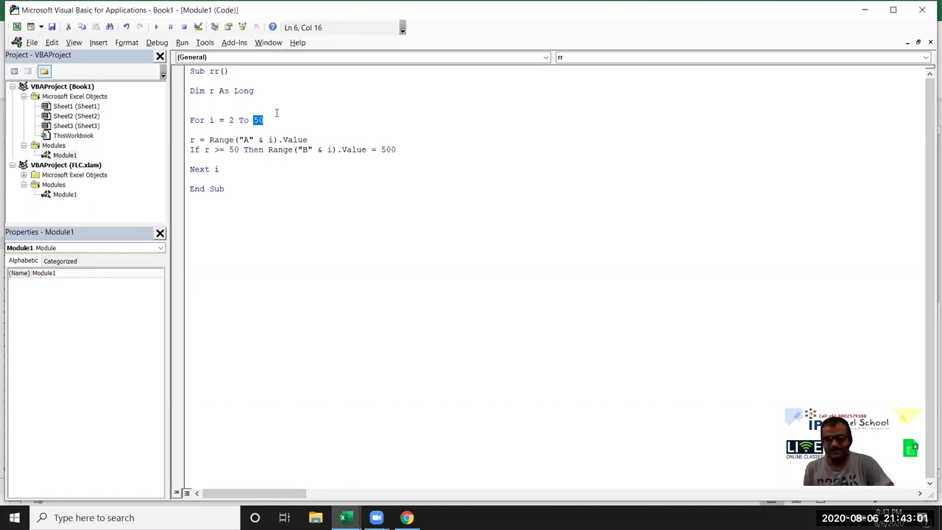
{"action": "left_click", "coordinate": [201, 140]}
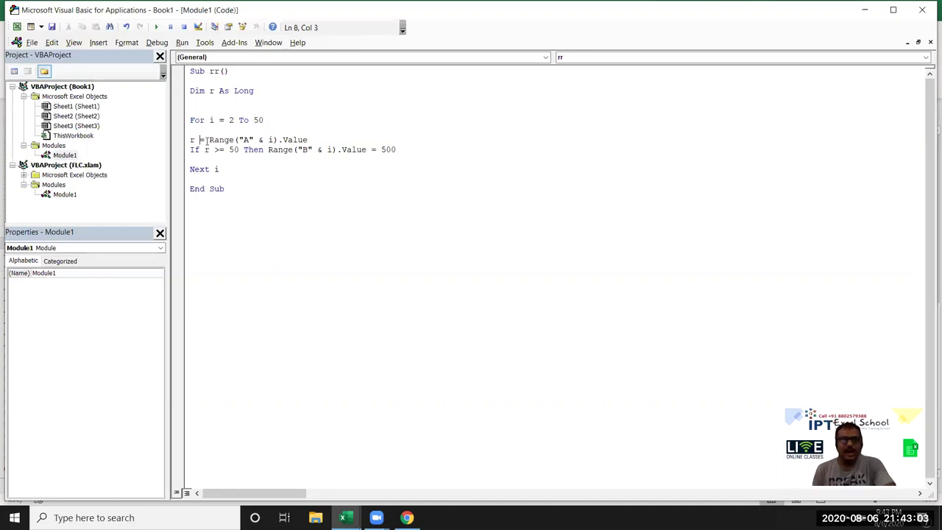
{"action": "double_click", "coordinate": [221, 140]}
{"action": "left_click", "coordinate": [263, 140]}
{"action": "double_click", "coordinate": [294, 140]}
- Insert a blank line above the If r >= 50 statement
{"action": "left_click", "coordinate": [301, 150]}
{"action": "key", "text": "End"}
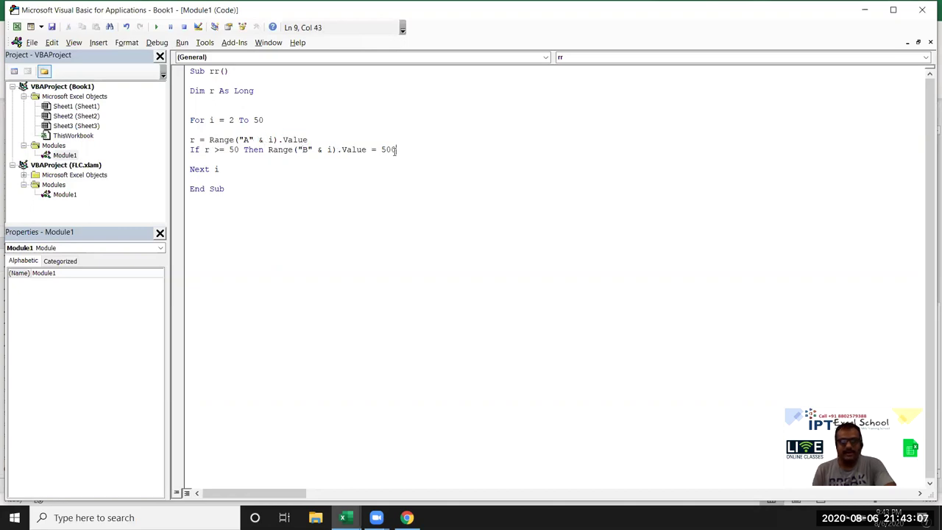
{"action": "left_click", "coordinate": [189, 149]}
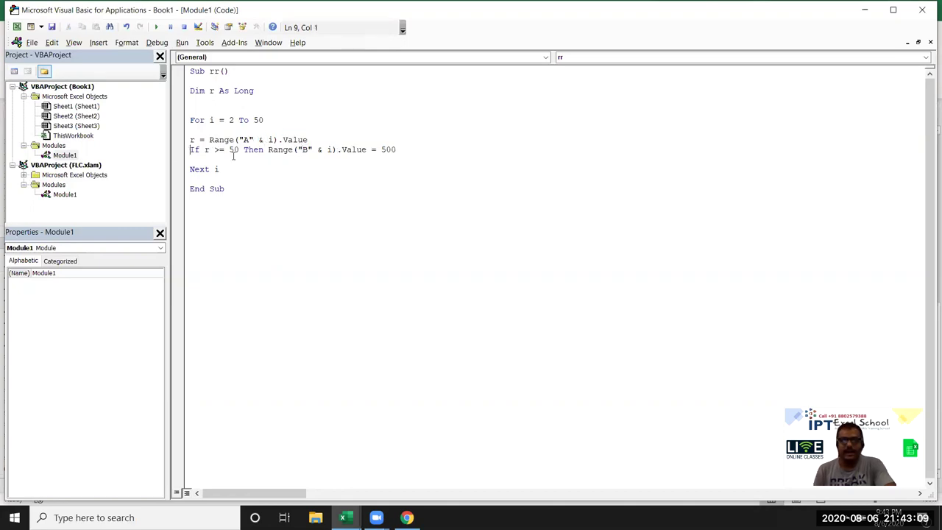
{"action": "key", "text": "Return"}
{"action": "left_click", "coordinate": [190, 169]}
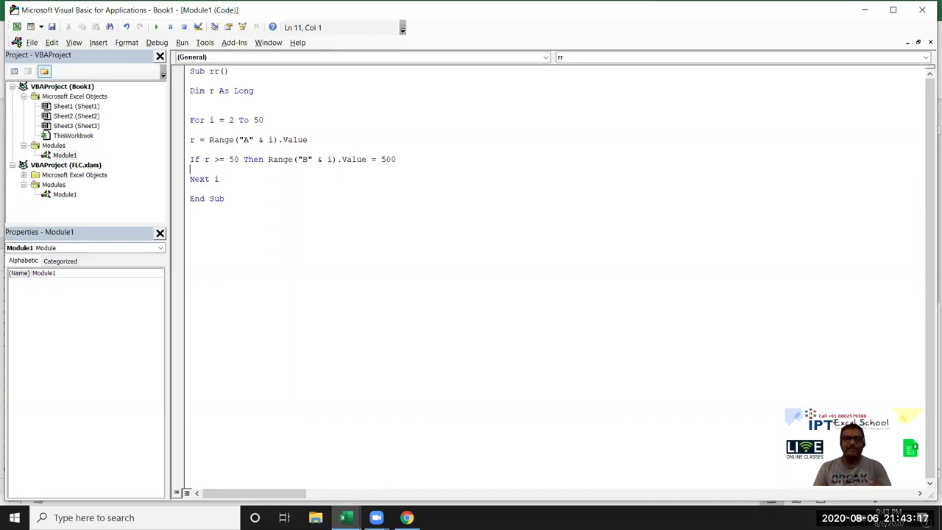
- Split the one-line If after Then into a block If closed by End If
{"action": "left_click", "coordinate": [269, 160]}
{"action": "key", "text": "Return"}
{"action": "key", "text": "Down"}
{"action": "type", "text": "nd "}
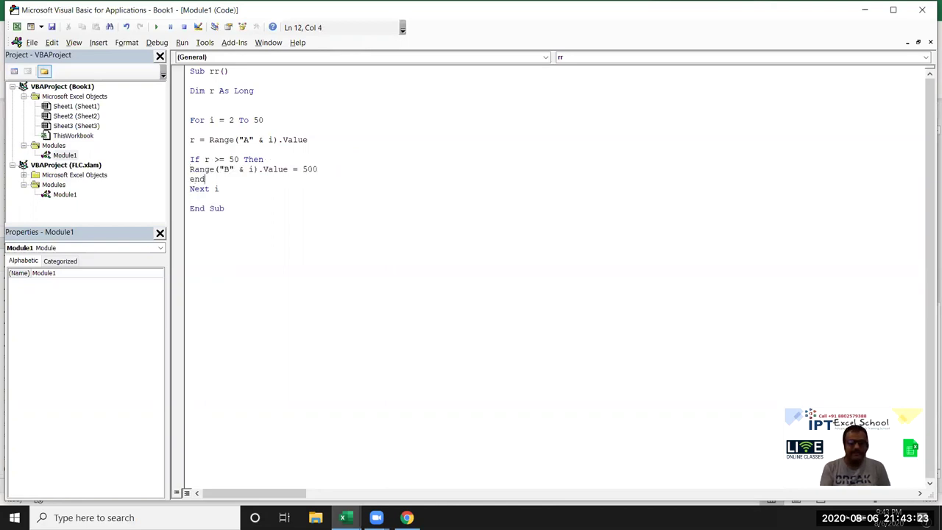
{"action": "type", "text": "if"}
{"action": "left_click", "coordinate": [219, 169]}
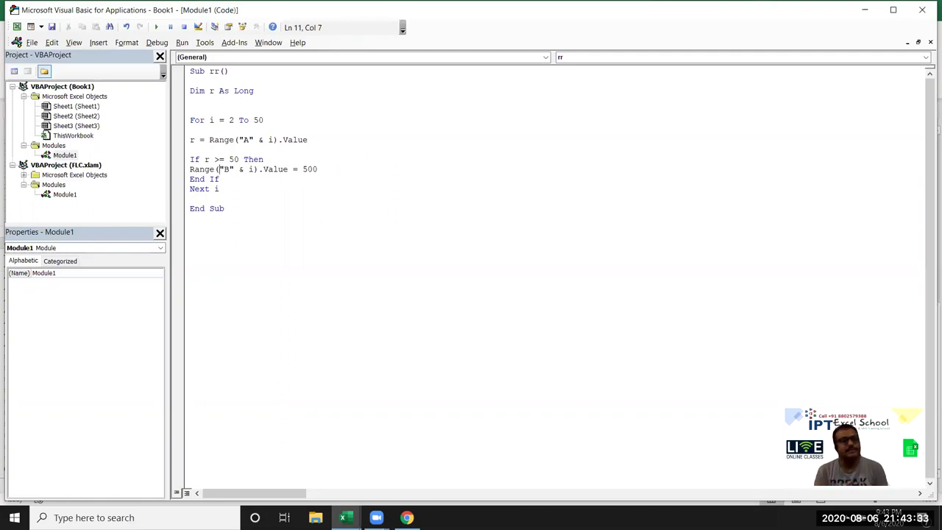
- Add two blank lines between End If and Next i in the loop
{"action": "left_click", "coordinate": [213, 179]}
{"action": "left_click", "coordinate": [204, 179]}
{"action": "key", "text": "Home"}
{"action": "key", "text": "Down"}
{"action": "key", "text": "Return"}
{"action": "key", "text": "Return"}
{"action": "key", "text": "Return"}
{"action": "key", "text": "Up"}
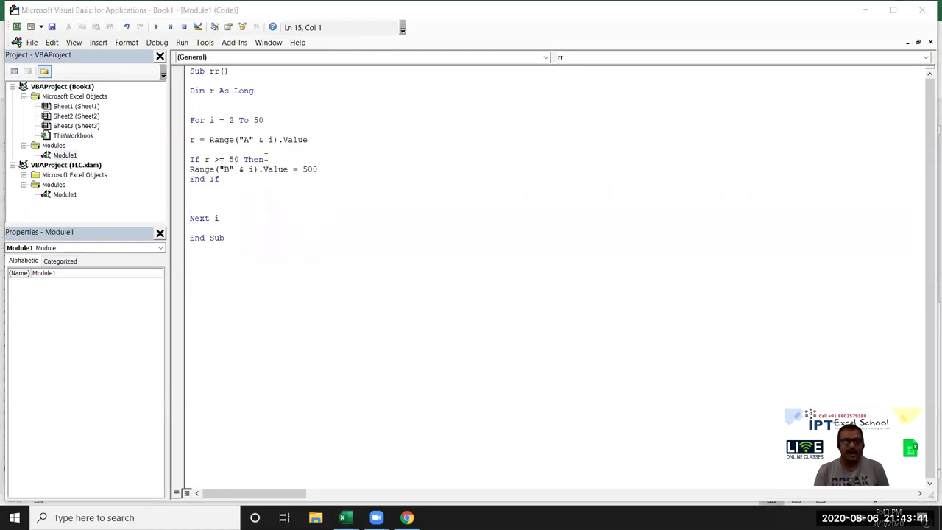
{"action": "key", "text": "alt+Tab"}
{"action": "key", "text": "alt+Tab"}
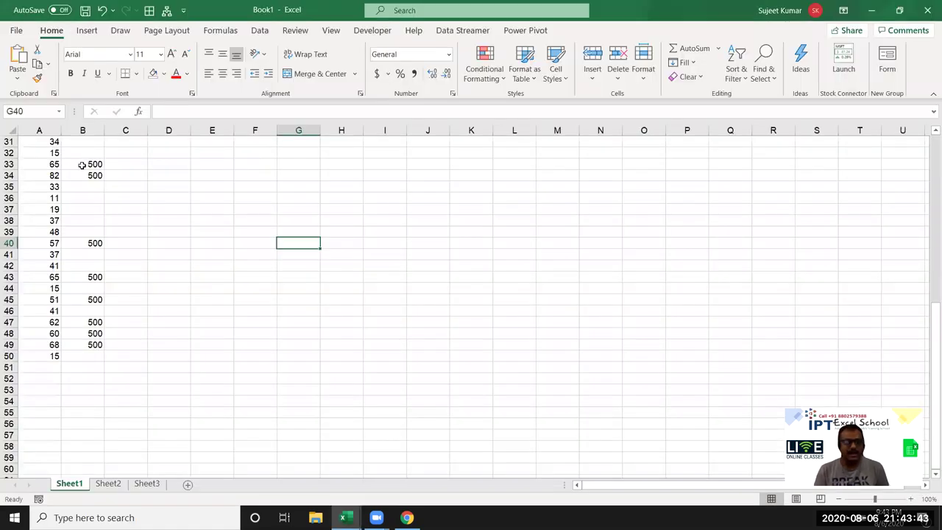
- Review the 500 results in column B, from B33 back up to the first Sales value
{"action": "left_click", "coordinate": [83, 165]}
{"action": "scroll", "coordinate": [83, 165], "scroll_direction": "up", "scroll_amount": 10}
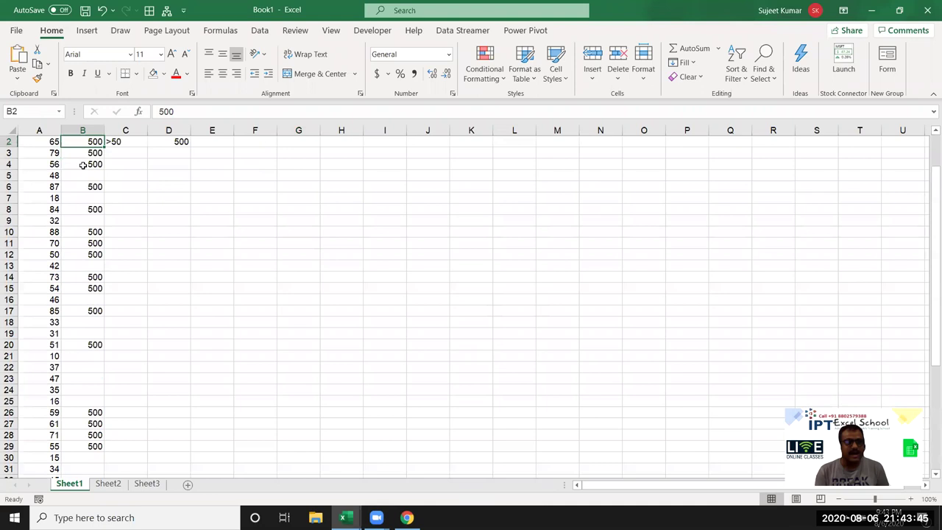
{"action": "key", "text": "ctrl+Home"}
{"action": "key", "text": "Down"}
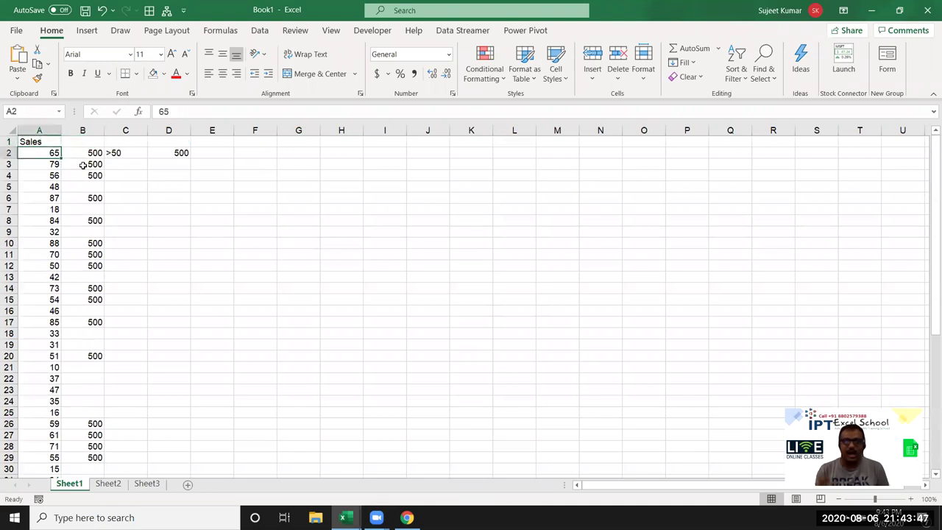
{"action": "key", "text": "alt+Tab"}
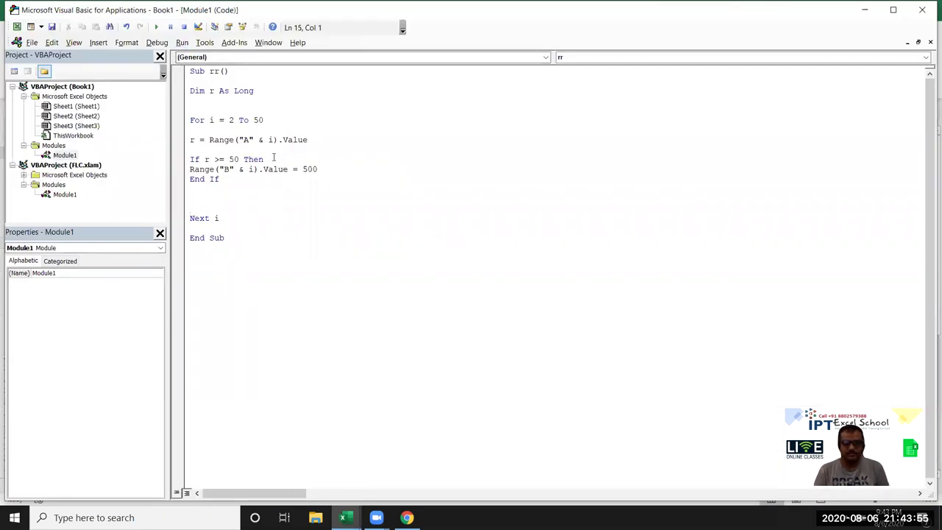
- Add Range("A1").Interior.Color = vbRed as a new line inside the If block
{"action": "left_click", "coordinate": [324, 164]}
{"action": "key", "text": "Return"}
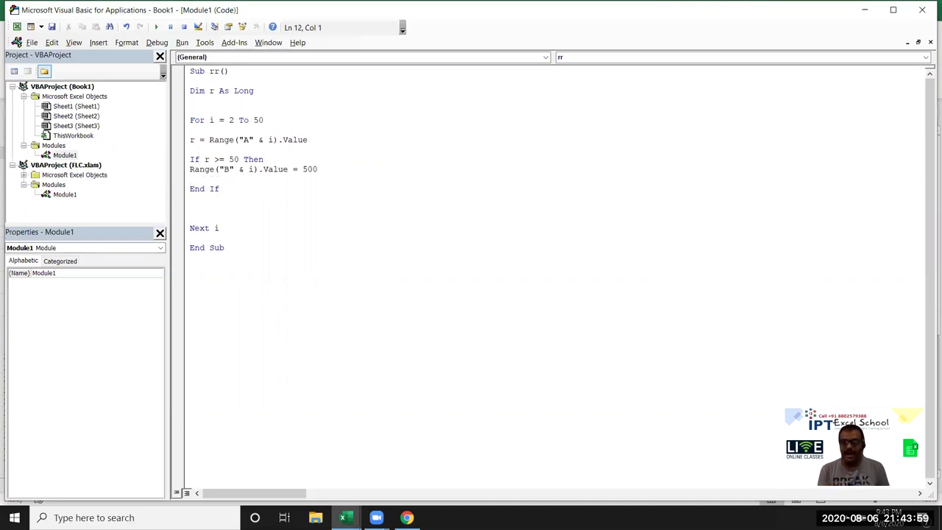
{"action": "type", "text": "range("}
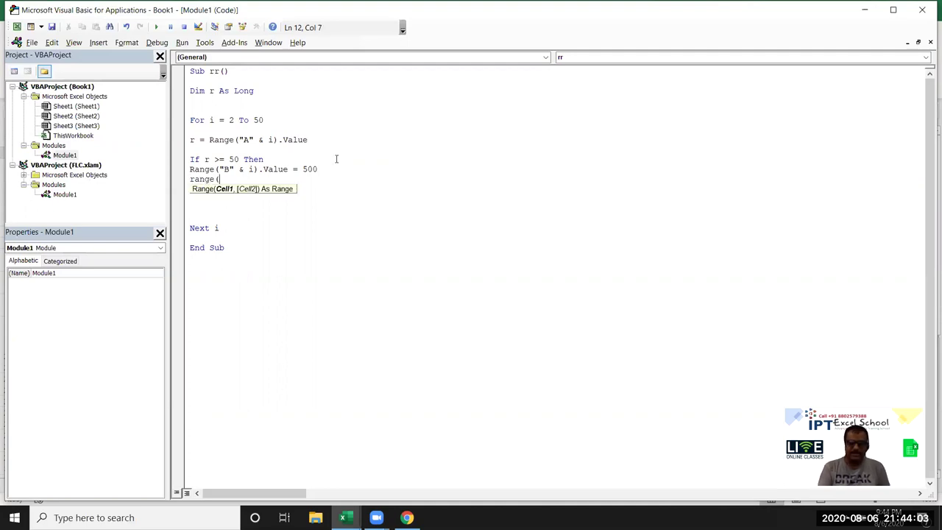
{"action": "type", "text": "\"A1\")."}
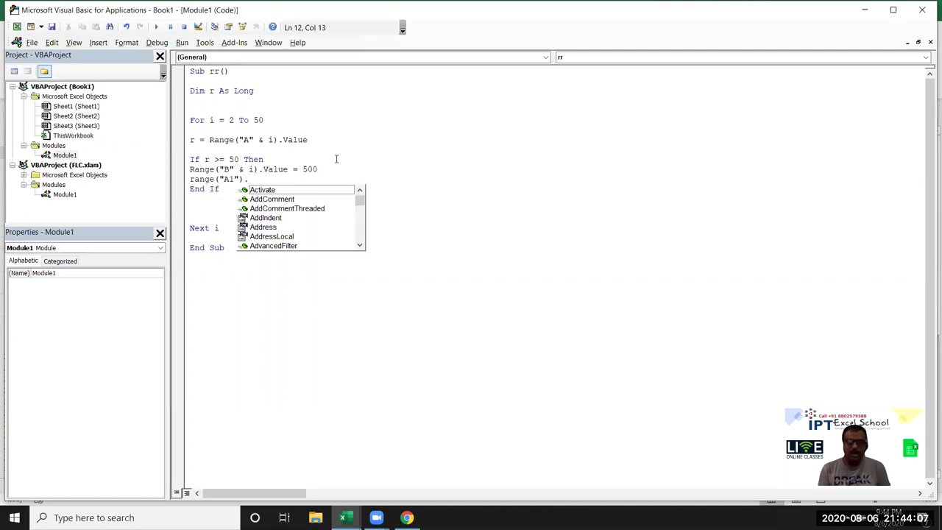
{"action": "type", "text": "in"}
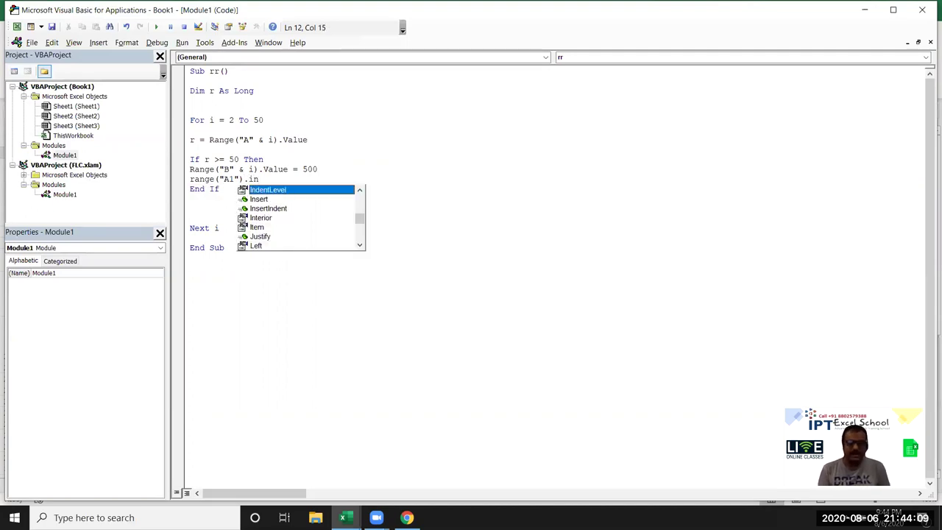
{"action": "left_click", "coordinate": [258, 199]}
{"action": "left_click", "coordinate": [261, 218]}
{"action": "key", "text": "Tab"}
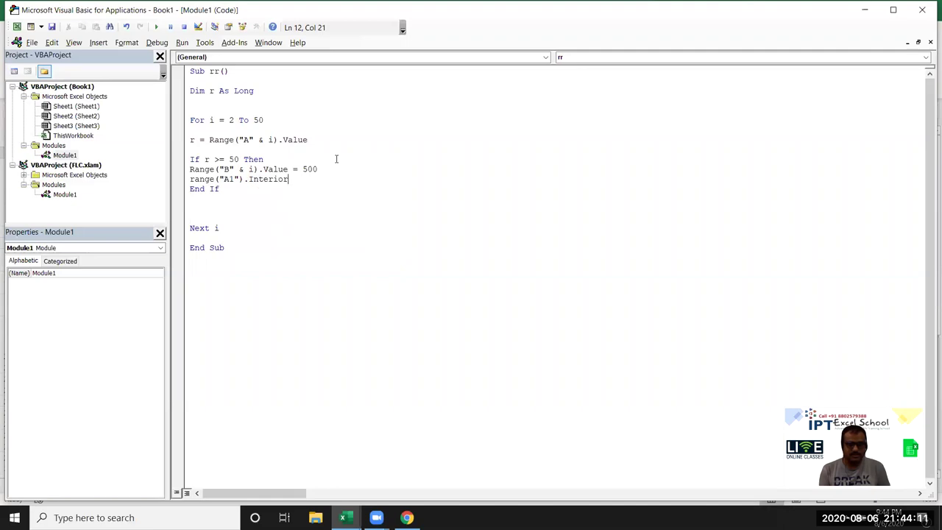
{"action": "type", "text": ".co"}
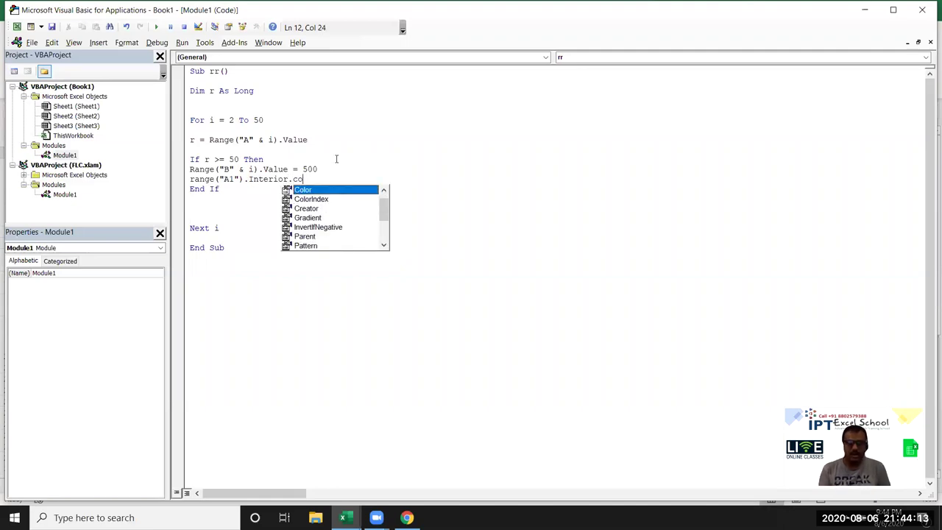
{"action": "key", "text": "Tab"}
{"action": "type", "text": "=vbred"}
{"action": "key", "text": "Down"}
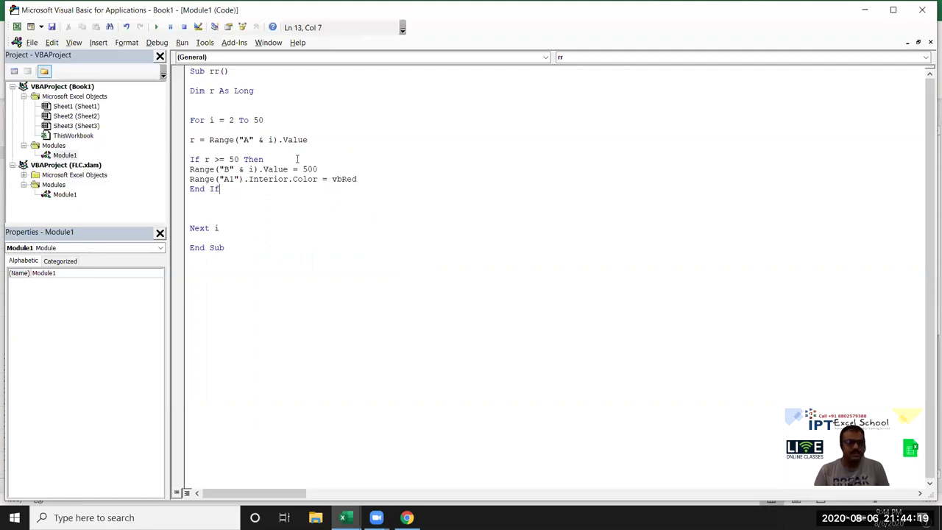
- Run the macro to colour A1 red, then remove the extra blank lines before End If
{"action": "left_click", "coordinate": [155, 27]}
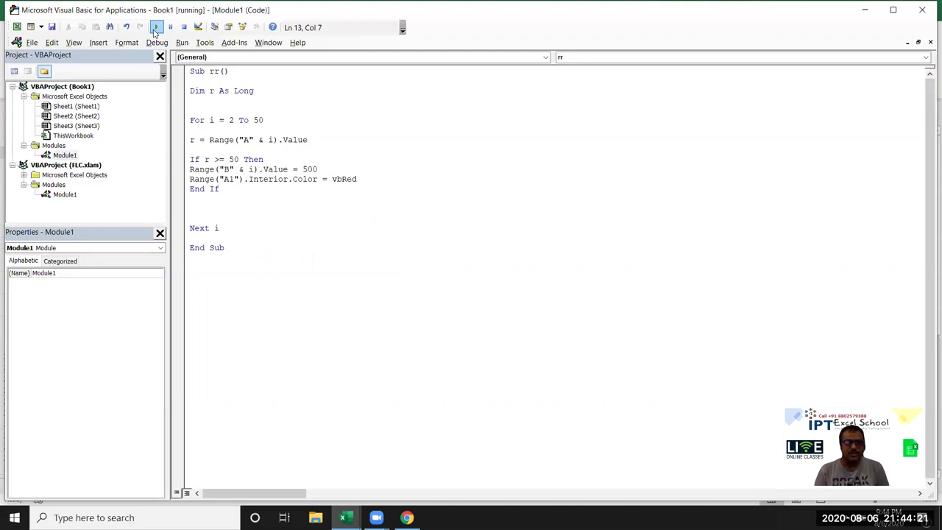
{"action": "left_click", "coordinate": [190, 178]}
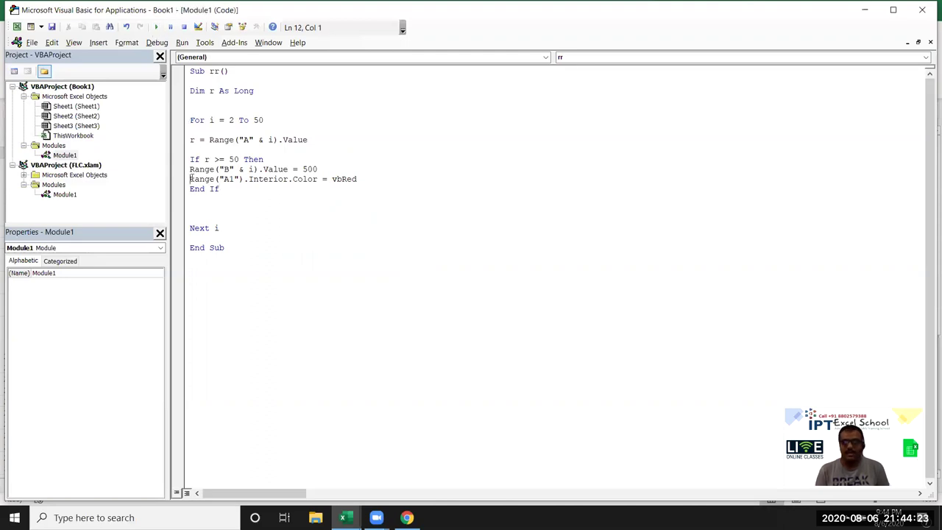
{"action": "key", "text": "alt+F11"}
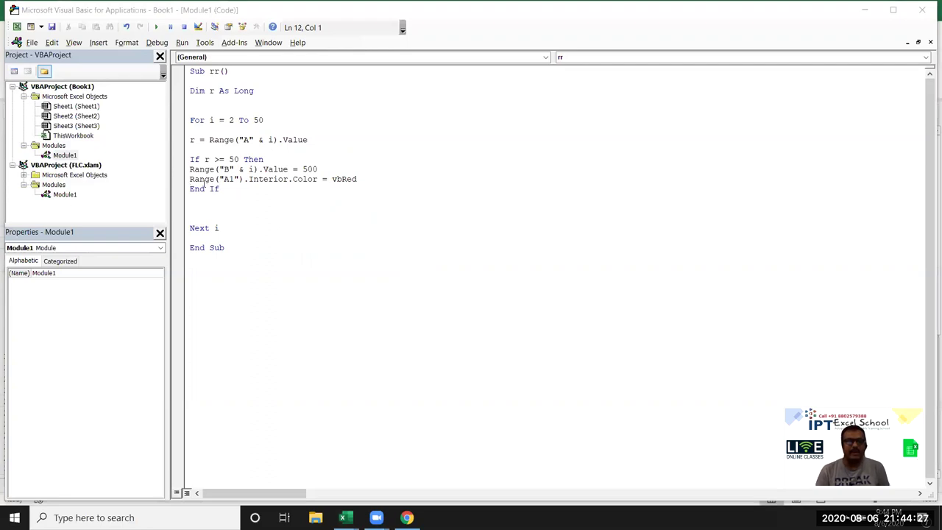
{"action": "left_click", "coordinate": [205, 181]}
{"action": "key", "text": "Left"}
{"action": "key", "text": "Left"}
{"action": "key", "text": "Return"}
{"action": "key", "text": "Return"}
{"action": "key", "text": "Up"}
{"action": "key", "text": "Up"}
{"action": "key", "text": "Up"}
{"action": "key", "text": "Up"}
{"action": "key", "text": "shift+Down"}
{"action": "key", "text": "shift+Down"}
{"action": "key", "text": "shift+Down"}
{"action": "key", "text": "shift+Down"}
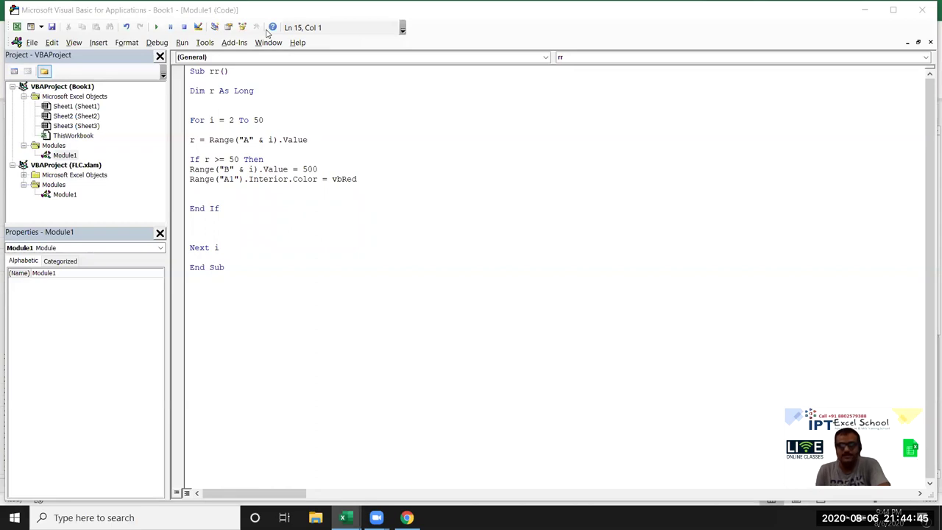
{"action": "left_click", "coordinate": [221, 192]}
{"action": "key", "text": "Delete"}
{"action": "key", "text": "Delete"}
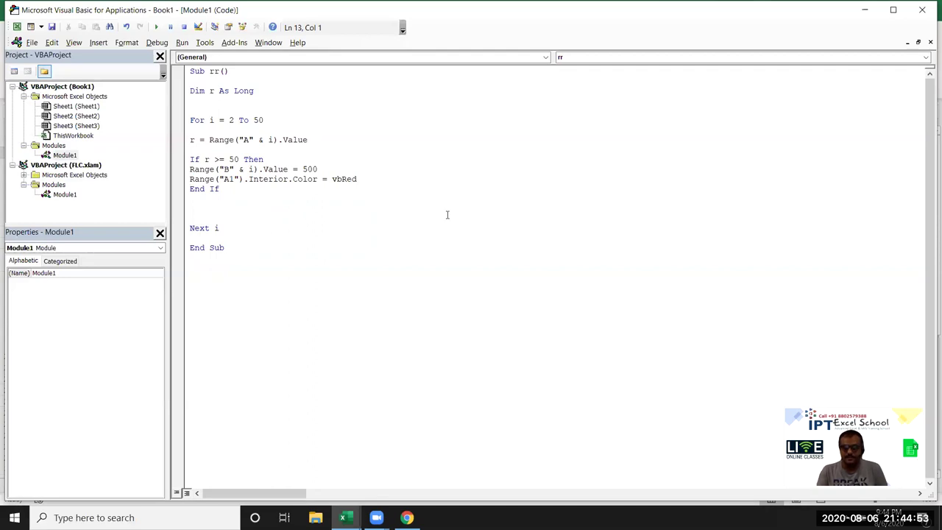
{"action": "left_click", "coordinate": [202, 212]}
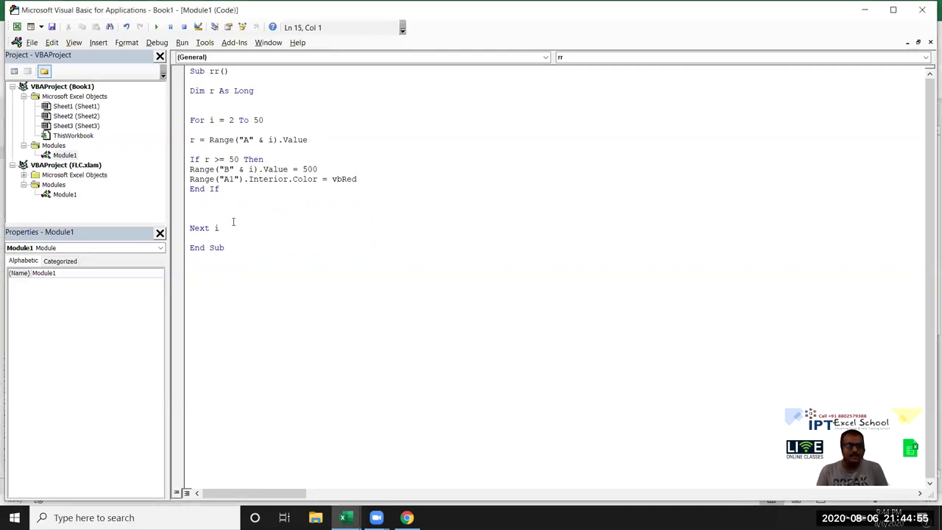
{"action": "key", "text": "alt+Tab"}
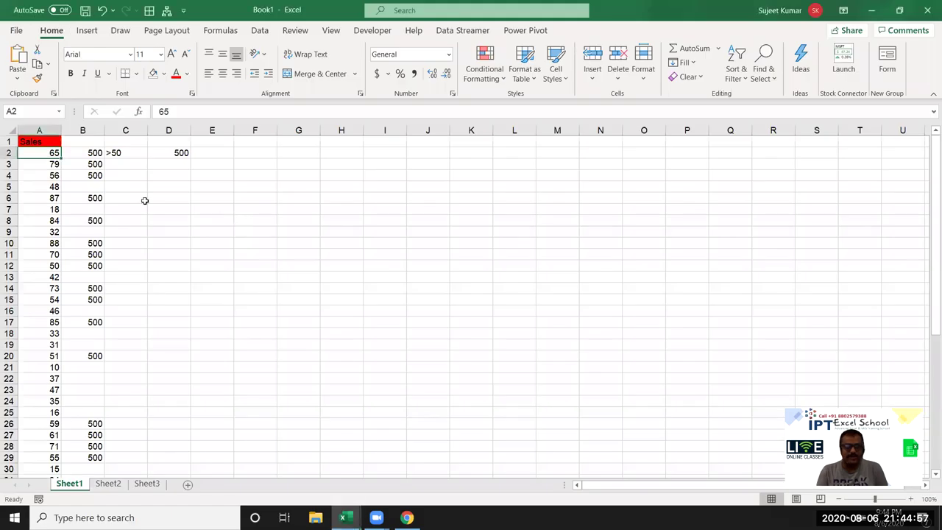
- Enter 100 in cell E2, beside the 500 in D2 and the >50 rule in C2
{"action": "left_click", "coordinate": [95, 175]}
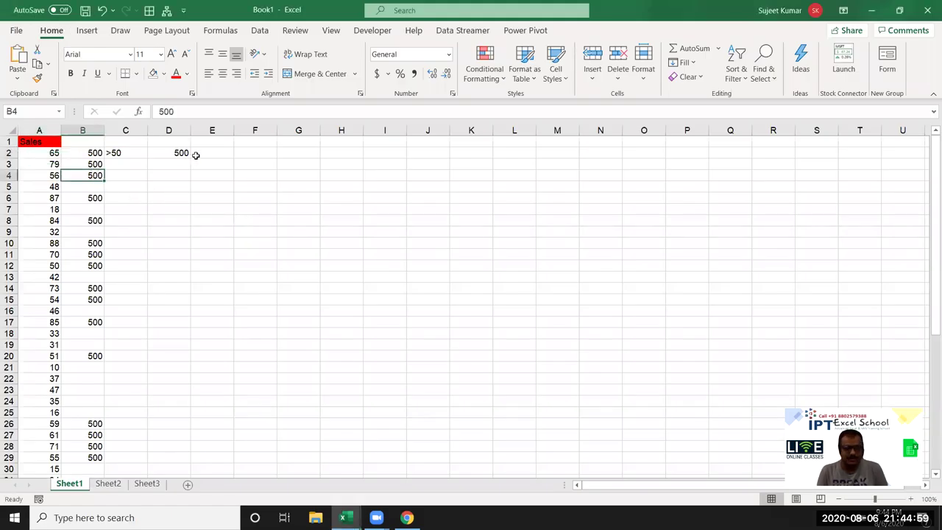
{"action": "left_click", "coordinate": [130, 153]}
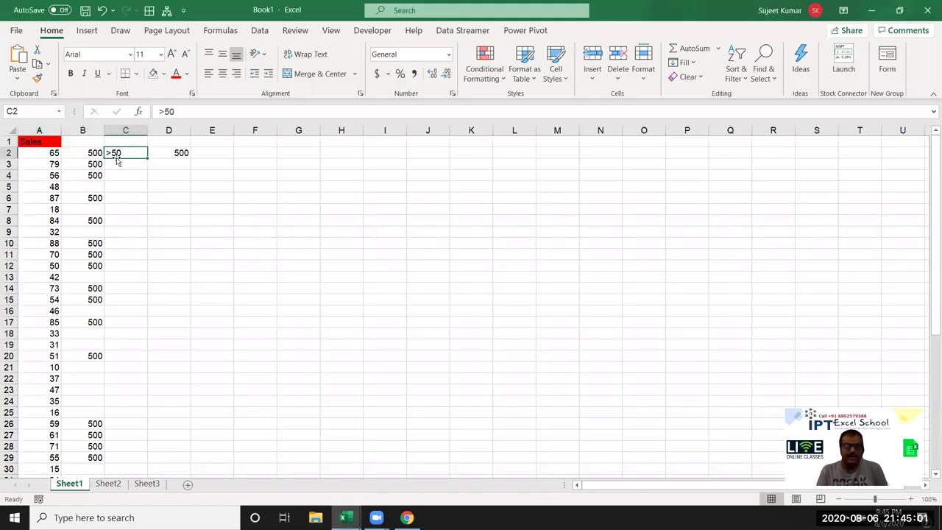
{"action": "left_click", "coordinate": [176, 153]}
{"action": "left_click", "coordinate": [232, 153]}
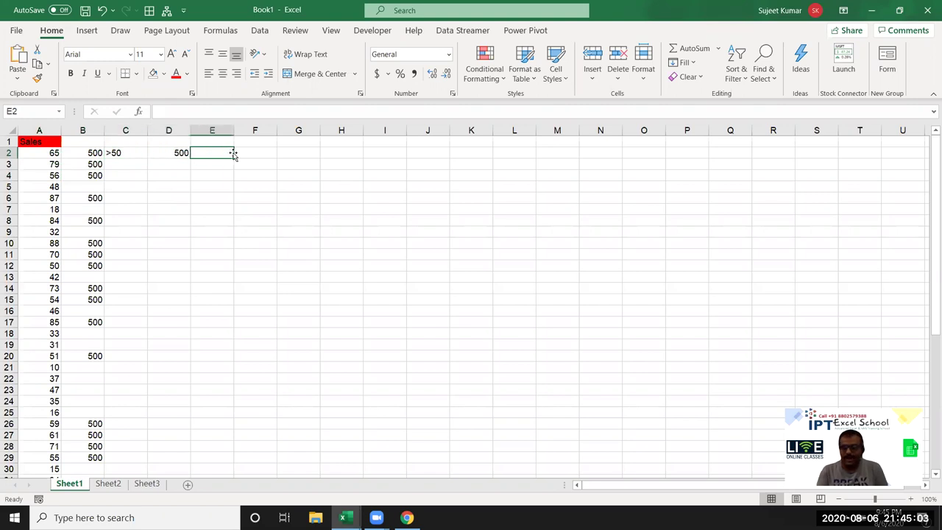
{"action": "type", "text": "100"}
{"action": "key", "text": "Return"}
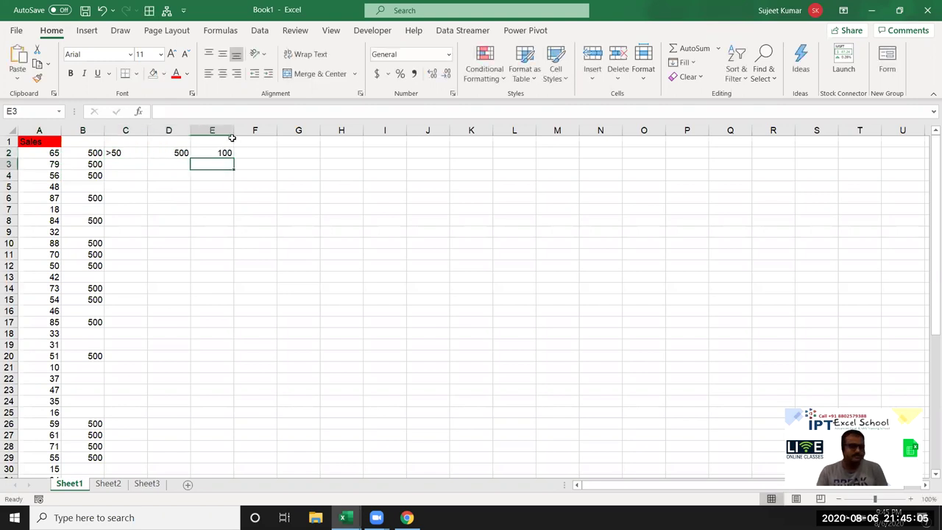
{"action": "key", "text": "alt+Tab"}
{"action": "key", "text": "Tab"}
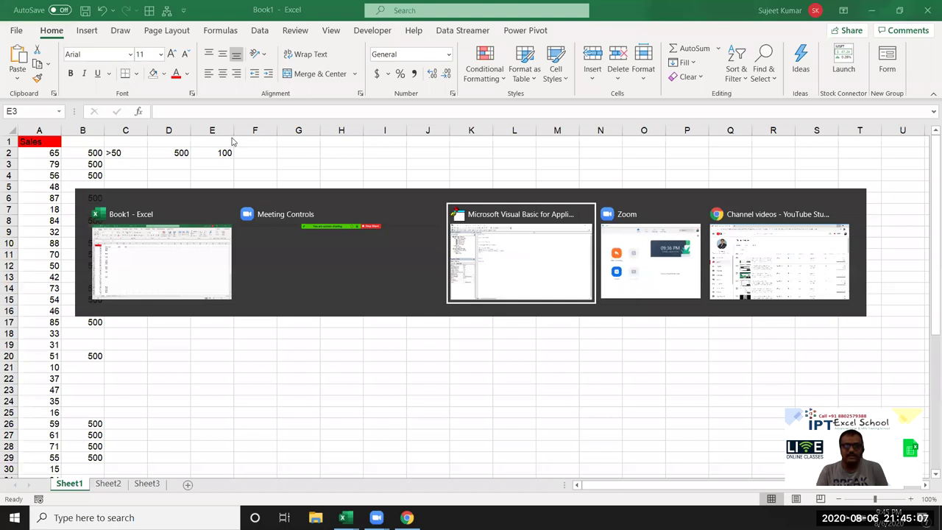
- Insert an Else line above End If in Sub rr
{"action": "key", "text": "Up"}
{"action": "key", "text": "Up"}
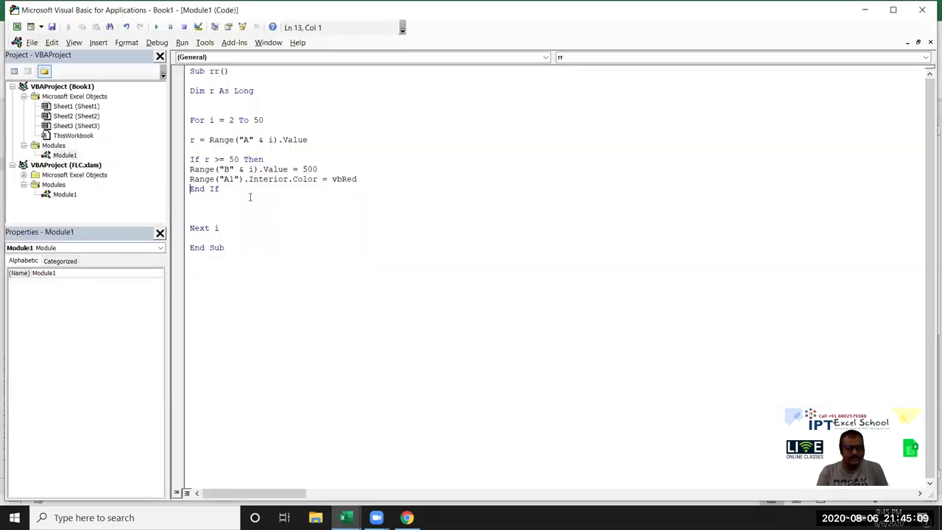
{"action": "key", "text": "Return"}
{"action": "key", "text": "Return"}
{"action": "key", "text": "Return"}
{"action": "key", "text": "Up"}
{"action": "key", "text": "Up"}
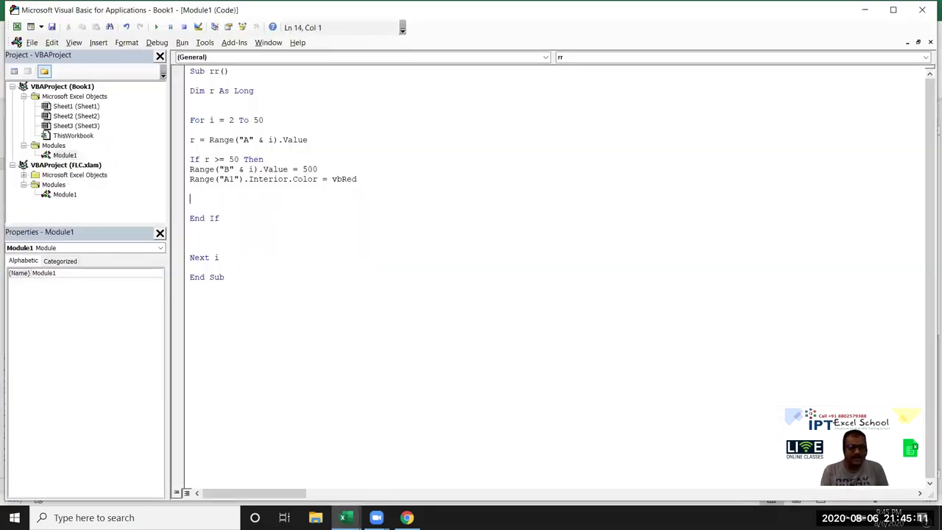
{"action": "type", "text": "else"}
{"action": "key", "text": "Return"}
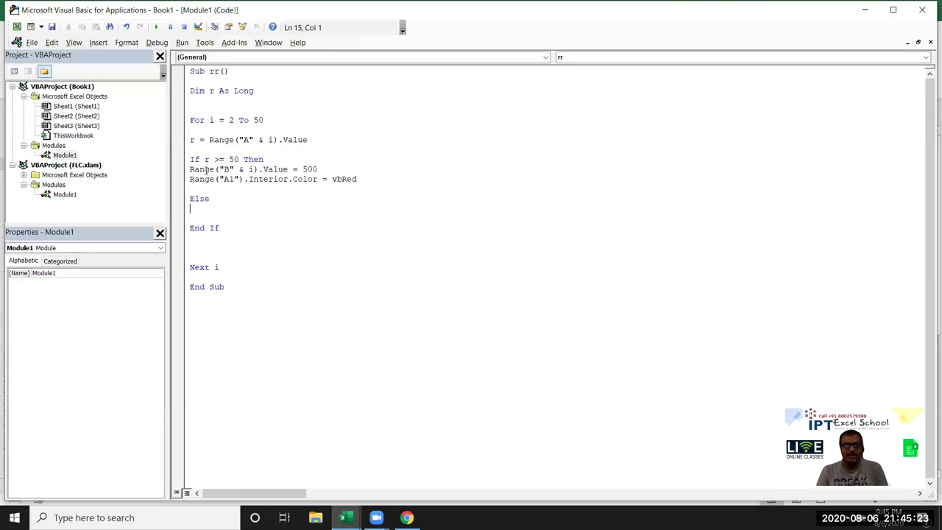
- Copy the Range("B" & i).Value = 500 line under Else and change 500 to 100
{"action": "left_click_drag", "start_coordinate": [189, 169], "coordinate": [237, 193]}
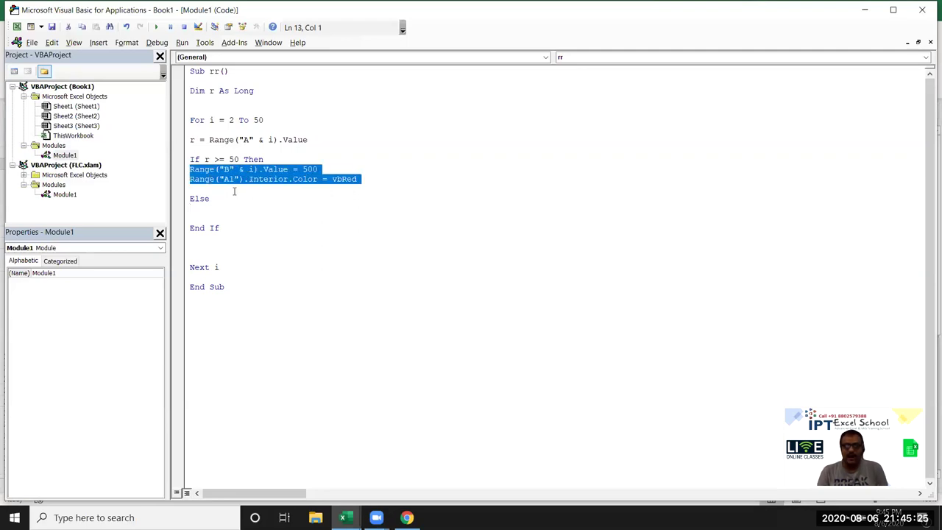
{"action": "left_click", "coordinate": [192, 210]}
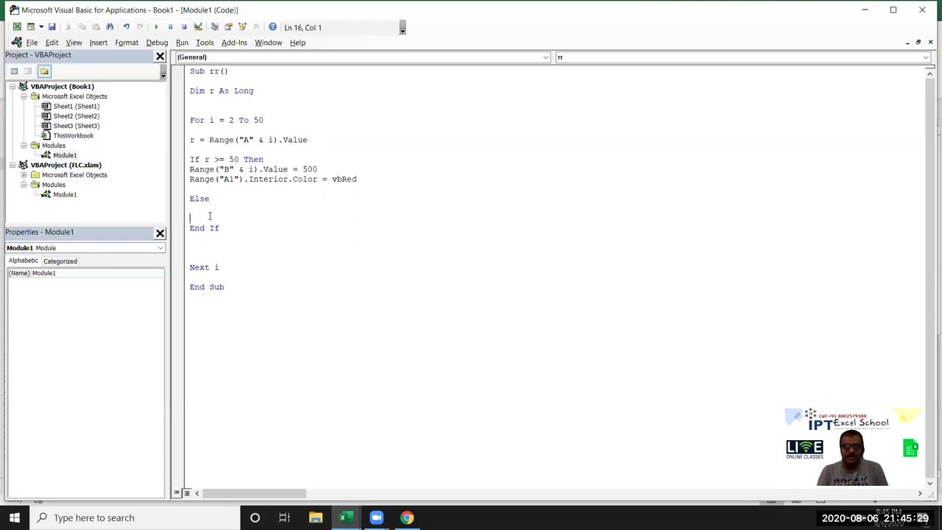
{"action": "left_click", "coordinate": [191, 162]}
{"action": "key", "text": "shift+Down"}
{"action": "key", "text": "ctrl+c"}
{"action": "key", "text": "Down"}
{"action": "key", "text": "Down"}
{"action": "key", "text": "Down"}
{"action": "key", "text": "ctrl+v"}
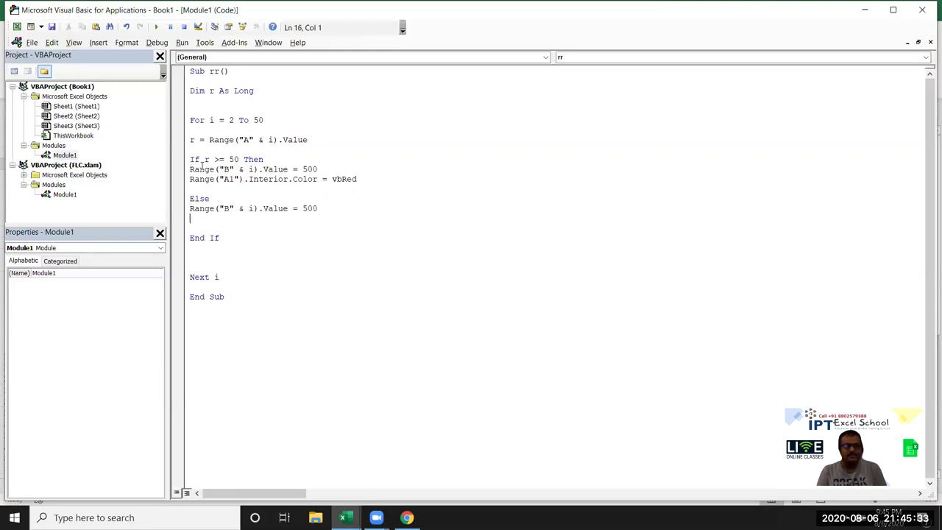
{"action": "left_click", "coordinate": [308, 208]}
{"action": "double_click", "coordinate": [307, 208]}
{"action": "type", "text": "100"}
{"action": "left_click", "coordinate": [320, 251]}
{"action": "left_click", "coordinate": [264, 179]}
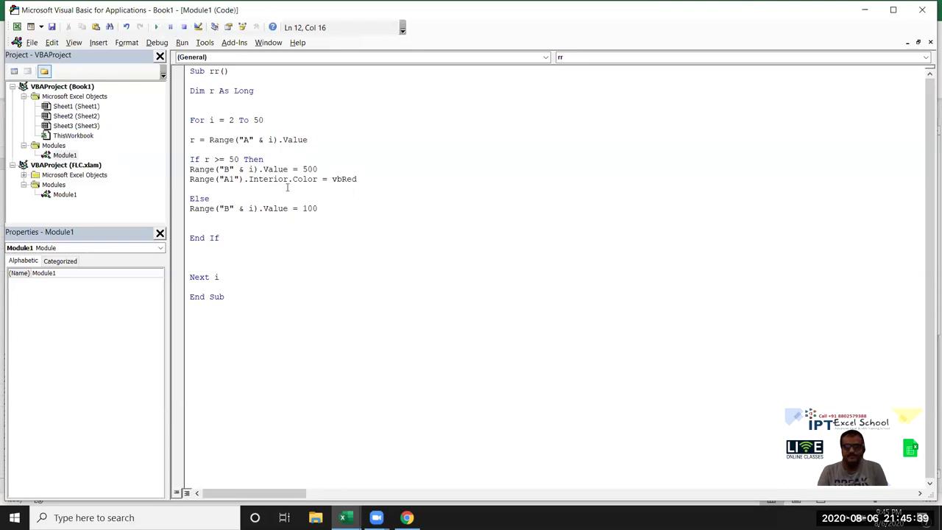
{"action": "left_click", "coordinate": [286, 208]}
- Select the whole of column B and delete its 500 and 100 values
{"action": "key", "text": "alt+F11"}
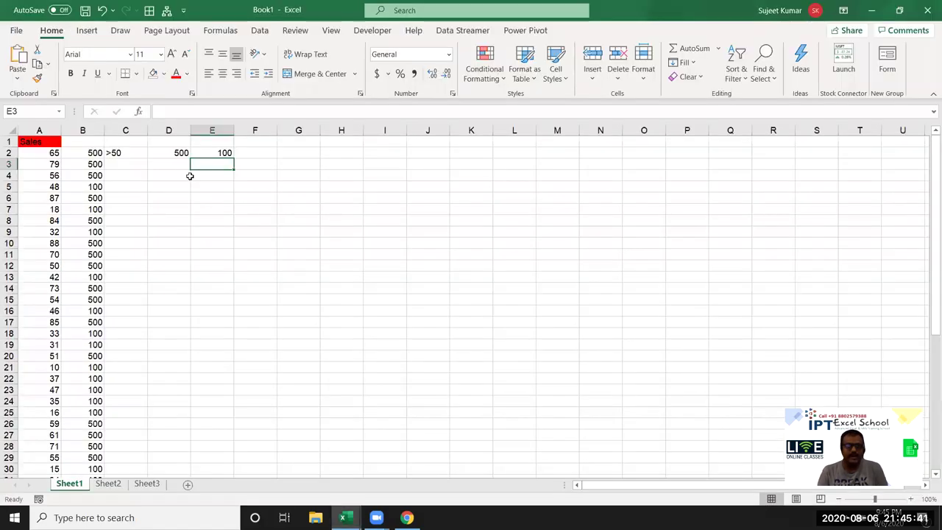
{"action": "left_click_drag", "start_coordinate": [92, 175], "coordinate": [75, 379]}
{"action": "scroll", "coordinate": [73, 368], "scroll_direction": "down", "scroll_amount": 5}
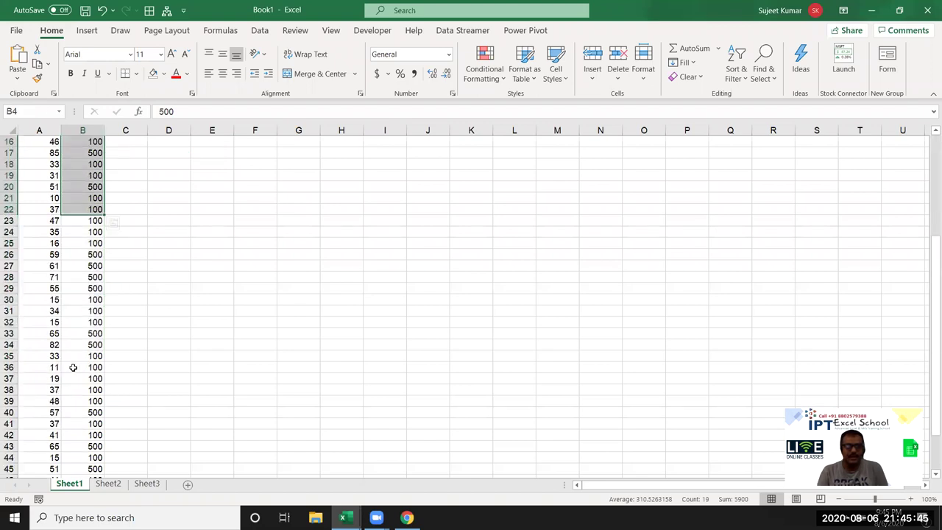
{"action": "scroll", "coordinate": [73, 368], "scroll_direction": "up", "scroll_amount": 5}
{"action": "left_click", "coordinate": [81, 130]}
{"action": "key", "text": "Delete"}
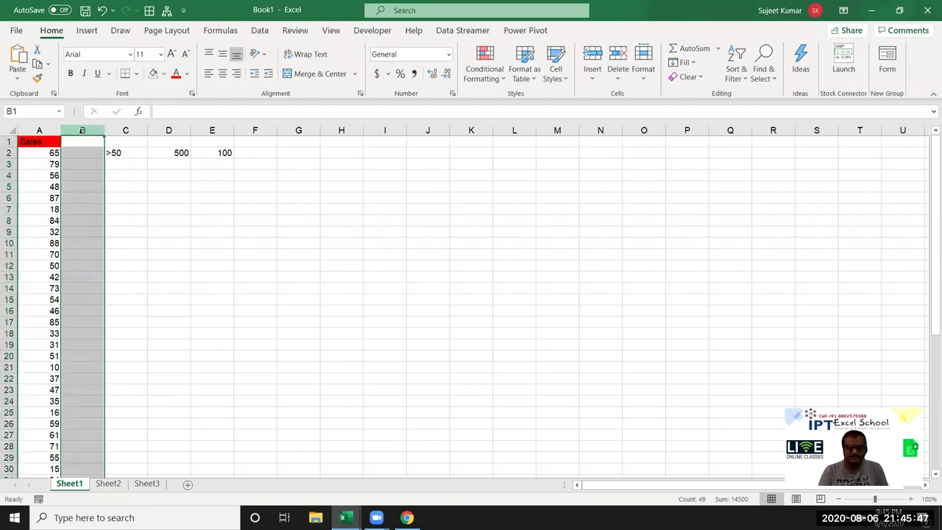
{"action": "key", "text": "alt+F11"}
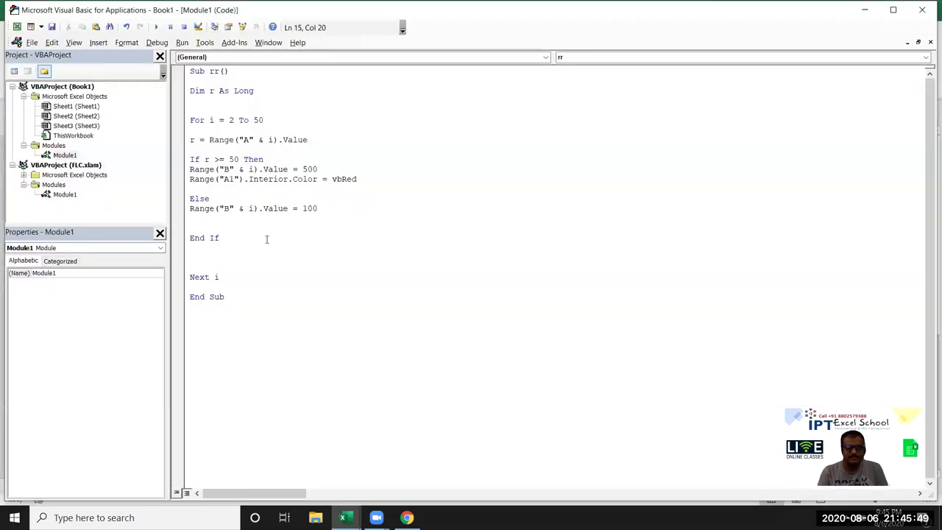
- Change the red-fill target from Range("A1") to Range("A" & i)
{"action": "left_click", "coordinate": [230, 179]}
{"action": "key", "text": "Delete"}
{"action": "type", "text": "\" & "}
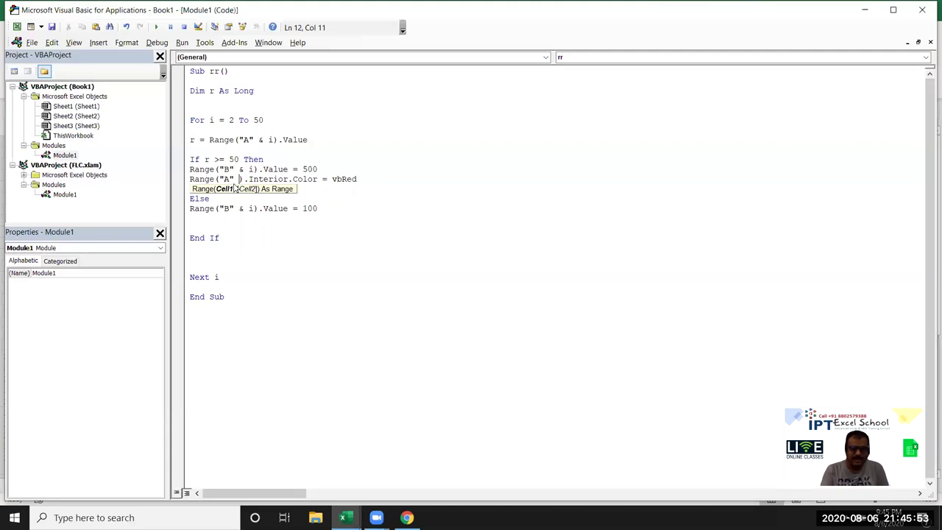
{"action": "type", "text": "i"}
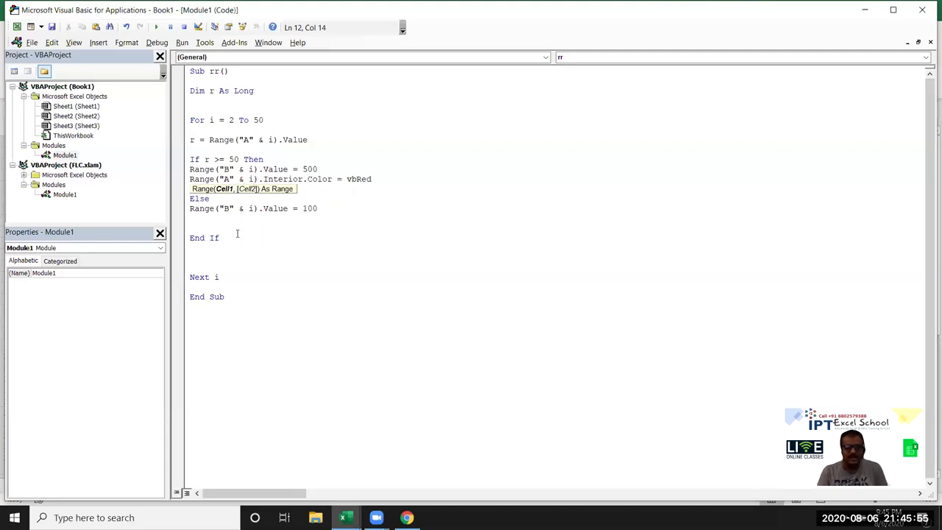
{"action": "left_click", "coordinate": [238, 233]}
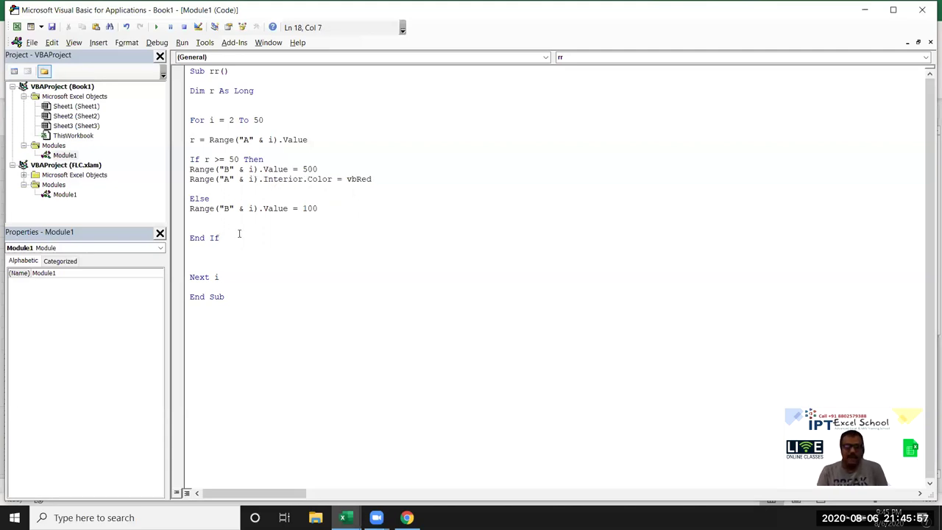
{"action": "key", "text": "alt+F11"}
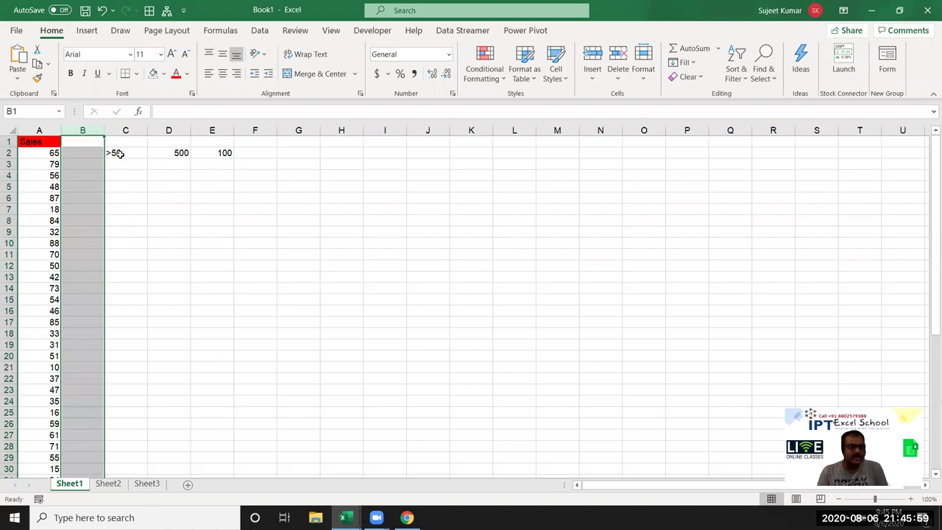
- Type 50-80 into D4 and 800 into E4 as a new rule band
{"action": "left_click_drag", "start_coordinate": [119, 153], "coordinate": [213, 153]}
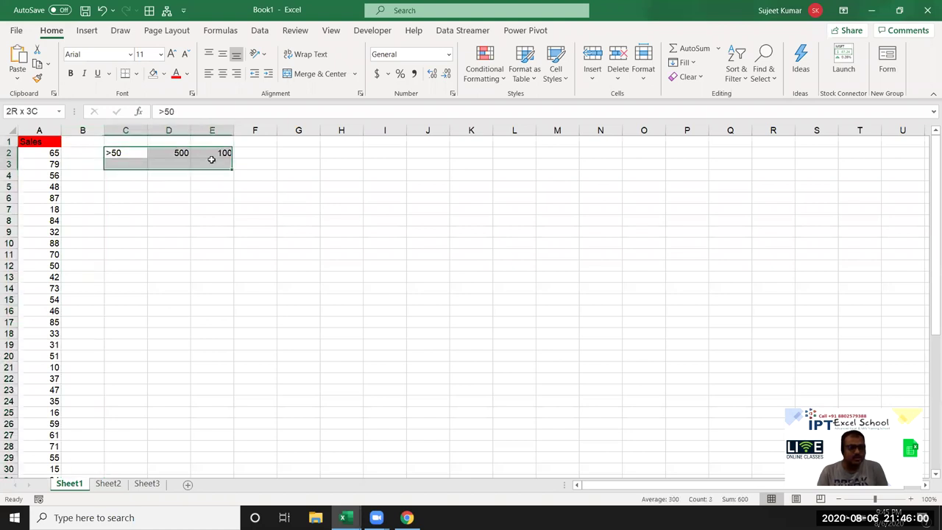
{"action": "left_click", "coordinate": [168, 176]}
{"action": "type", "text": "50-80"}
{"action": "key", "text": "Tab"}
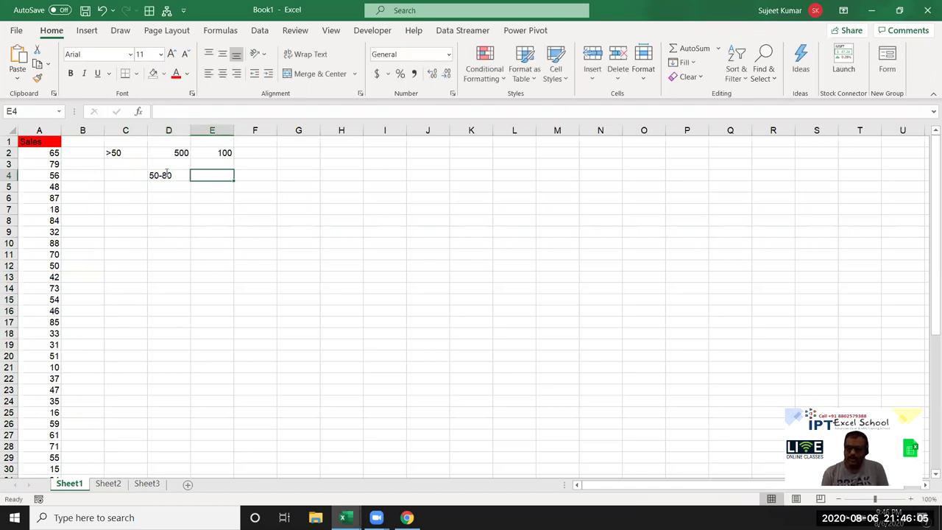
{"action": "type", "text": "8"}
{"action": "key", "text": "BackSpace"}
{"action": "type", "text": "8000"}
{"action": "key", "text": "BackSpace"}
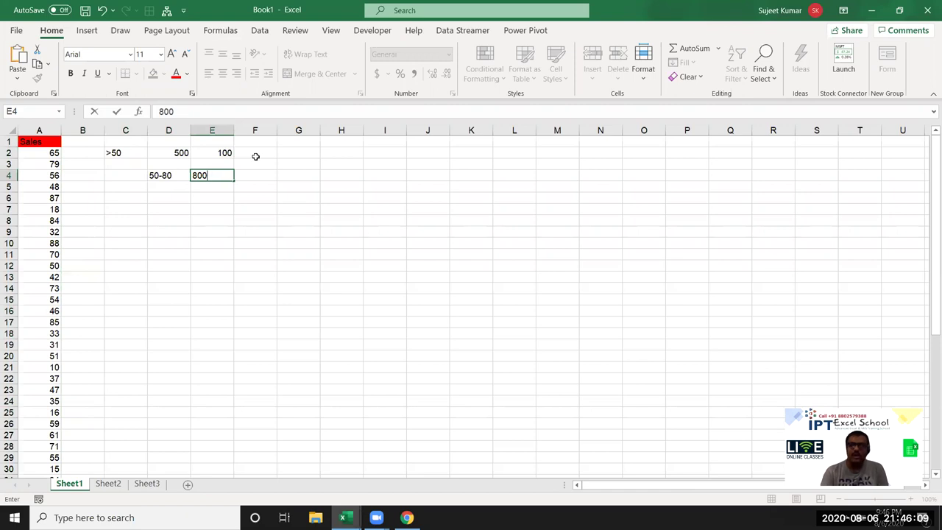
{"action": "key", "text": "Return"}
{"action": "key", "text": "alt+F11"}
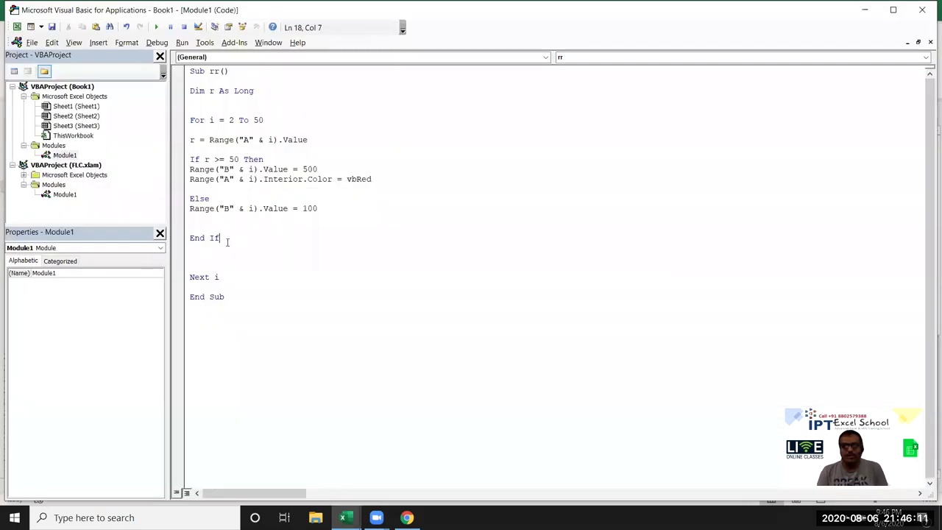
{"action": "left_click", "coordinate": [228, 342]}
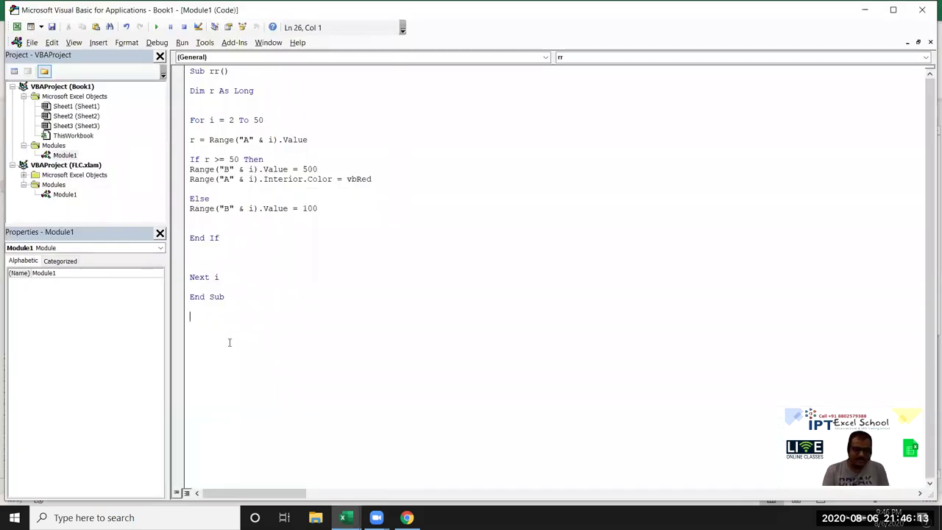
- Create Sub if_2 below End Sub and declare r As Long in it
{"action": "type", "text": "dum"}
{"action": "key", "text": "BackSpace"}
{"action": "key", "text": "BackSpace"}
{"action": "key", "text": "BackSpace"}
{"action": "type", "text": "sub if_2()"}
{"action": "key", "text": "Return"}
{"action": "key", "text": "Return"}
{"action": "key", "text": "Return"}
{"action": "key", "text": "Return"}
{"action": "key", "text": "Return"}
{"action": "key", "text": "Up"}
{"action": "key", "text": "Up"}
{"action": "type", "text": "dim r as "}
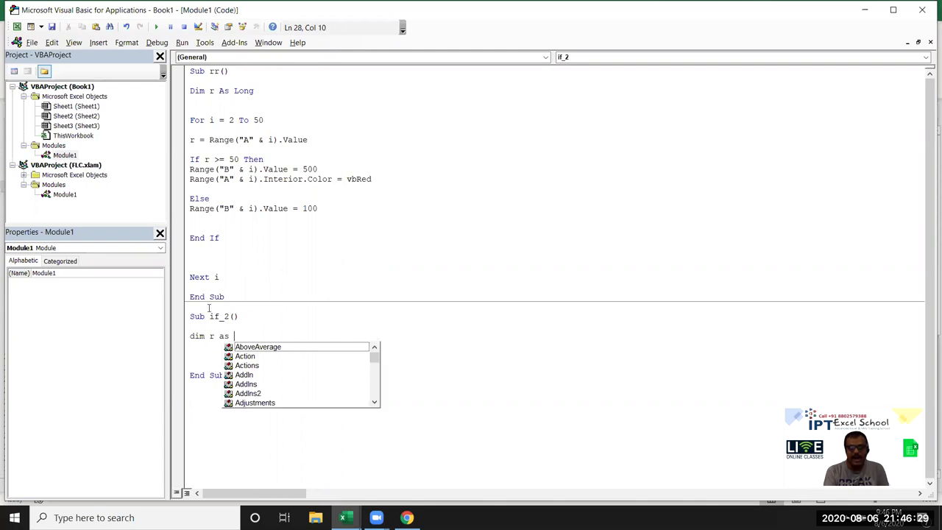
{"action": "type", "text": "long"}
{"action": "key", "text": "Tab"}
{"action": "key", "text": "Return"}
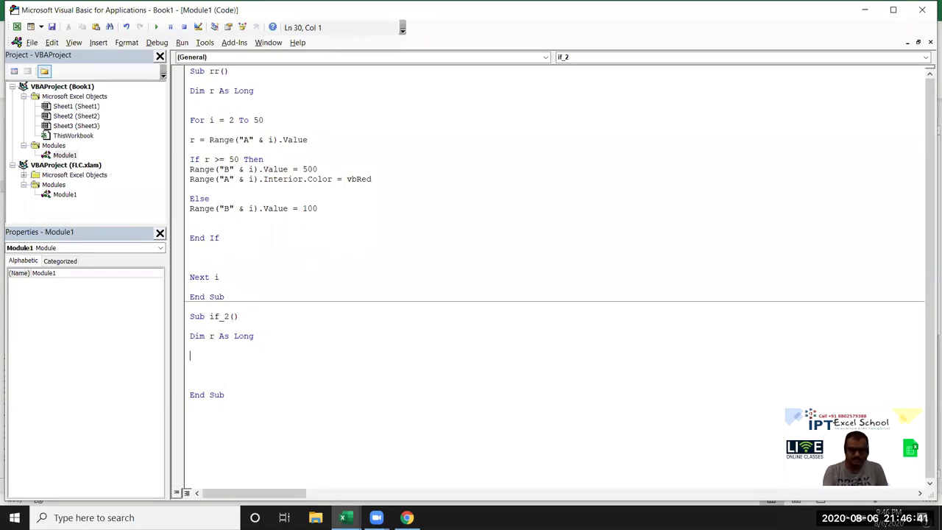
- Add an empty For i = 2 To 50 … Next i loop
{"action": "type", "text": "fo"}
{"action": "type", "text": "r i = 2 to"}
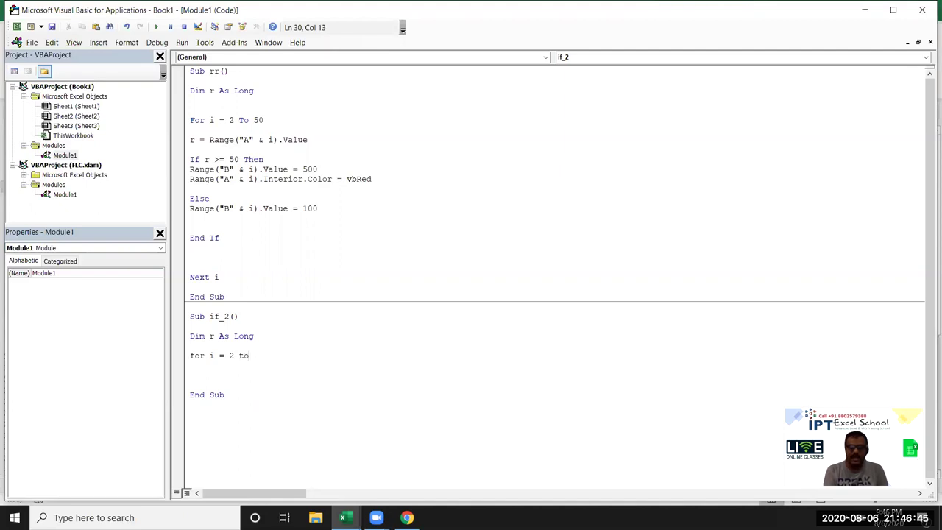
{"action": "type", "text": "50"}
{"action": "key", "text": "Return"}
{"action": "key", "text": "Return"}
{"action": "key", "text": "Return"}
{"action": "type", "text": "next i"}
{"action": "key", "text": "Up"}
{"action": "key", "text": "Return"}
{"action": "key", "text": "Return"}
{"action": "key", "text": "Up"}
{"action": "key", "text": "Up"}
{"action": "key", "text": "Up"}
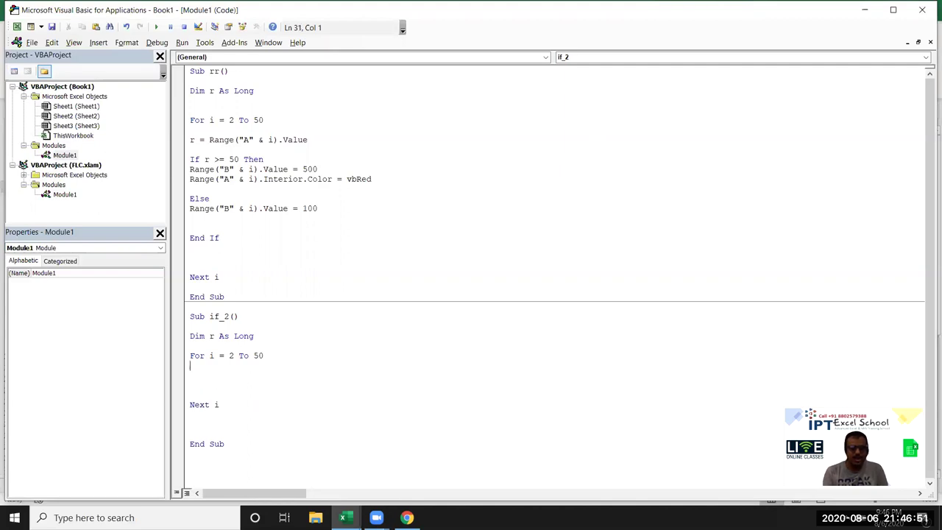
{"action": "left_click", "coordinate": [190, 375]}
- Set r = Range("A" & i).Value, then write 100 to column B when r >= 50 And r <= 80
{"action": "type", "text": "r=range(\"A"}
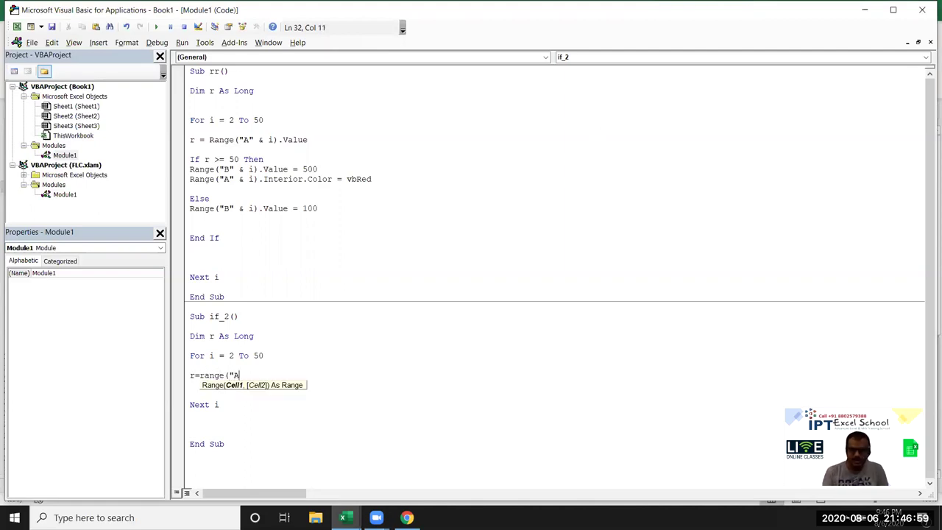
{"action": "type", "text": "\" "}
{"action": "type", "text": "& i).Value"}
{"action": "key", "text": "Return"}
{"action": "key", "text": "Return"}
{"action": "type", "text": "if r"}
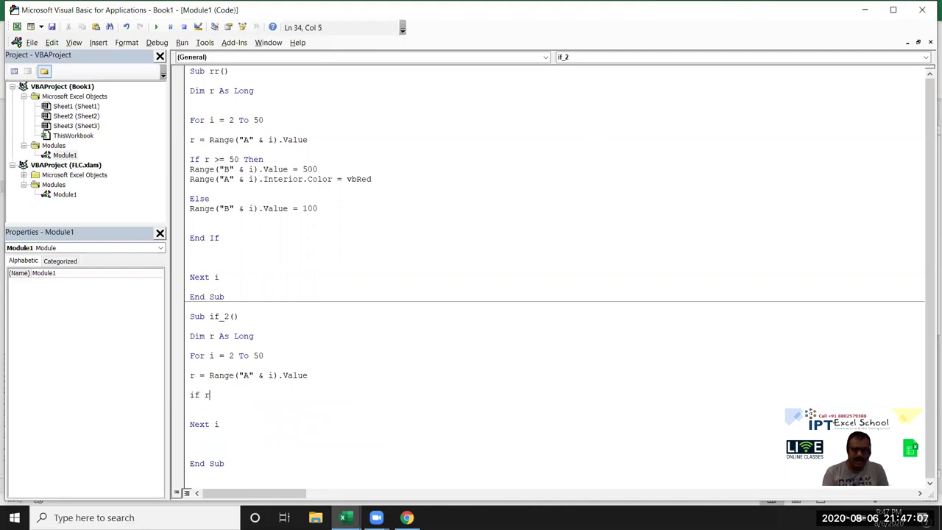
{"action": "type", "text": ">="}
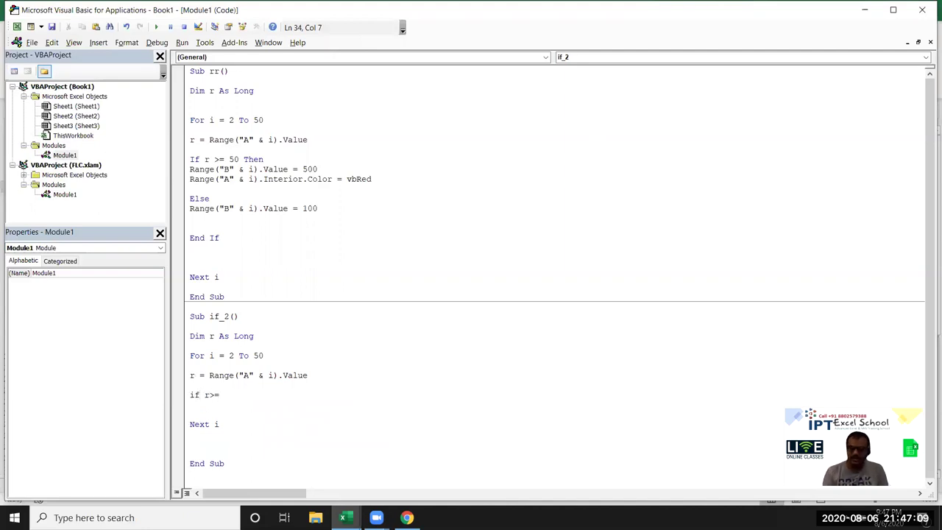
{"action": "type", "text": "50 "}
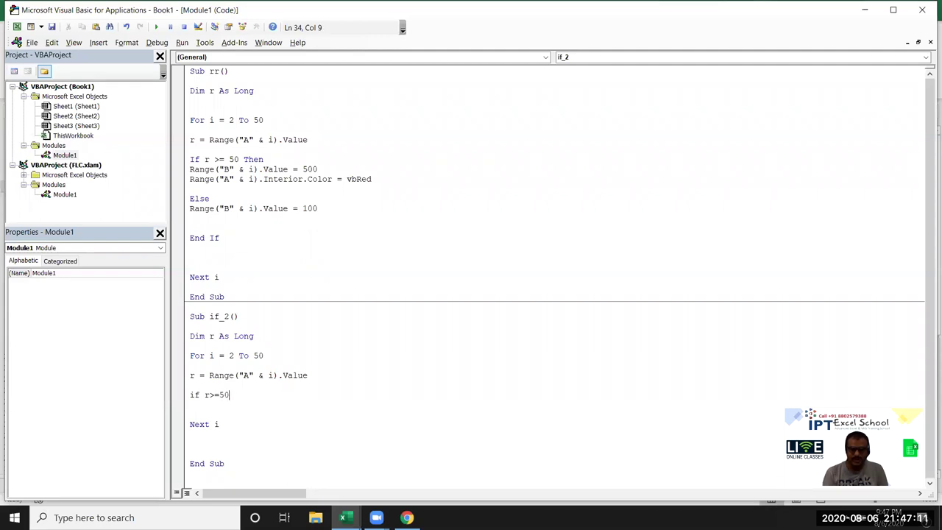
{"action": "type", "text": "andr"}
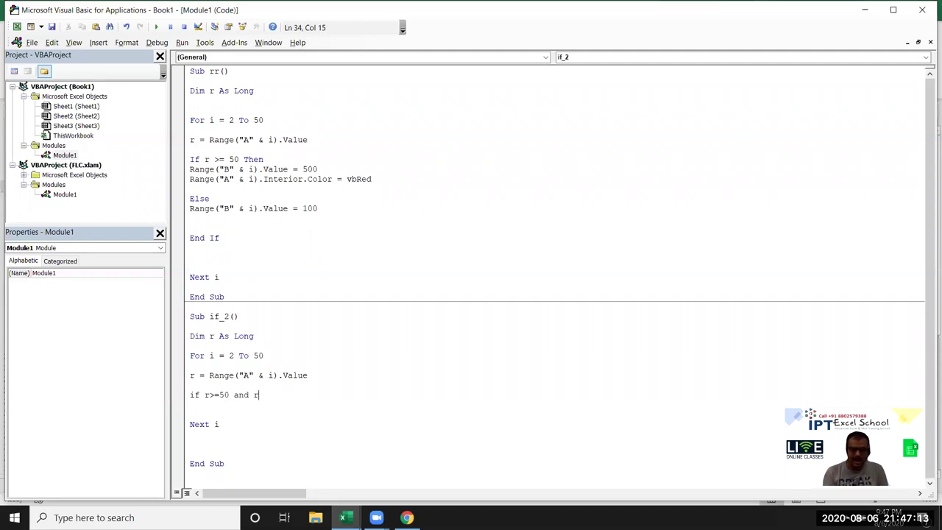
{"action": "type", "text": "<=80 "}
{"action": "type", "text": "then"}
{"action": "key", "text": "Return"}
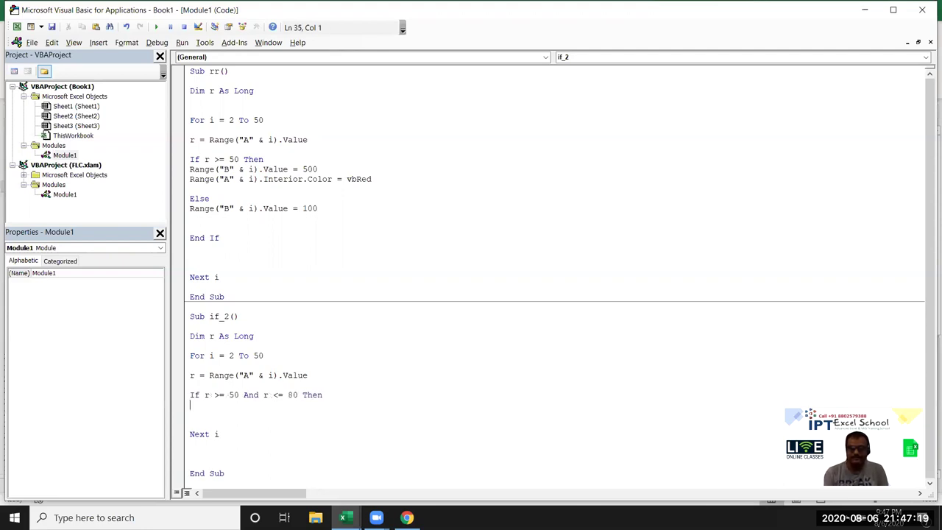
{"action": "left_click", "coordinate": [323, 395]}
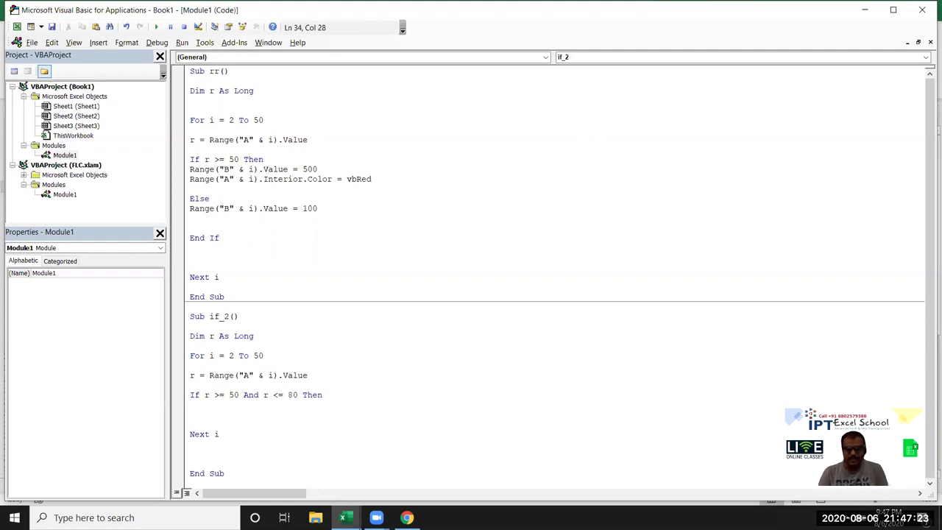
{"action": "type", "text": " range"}
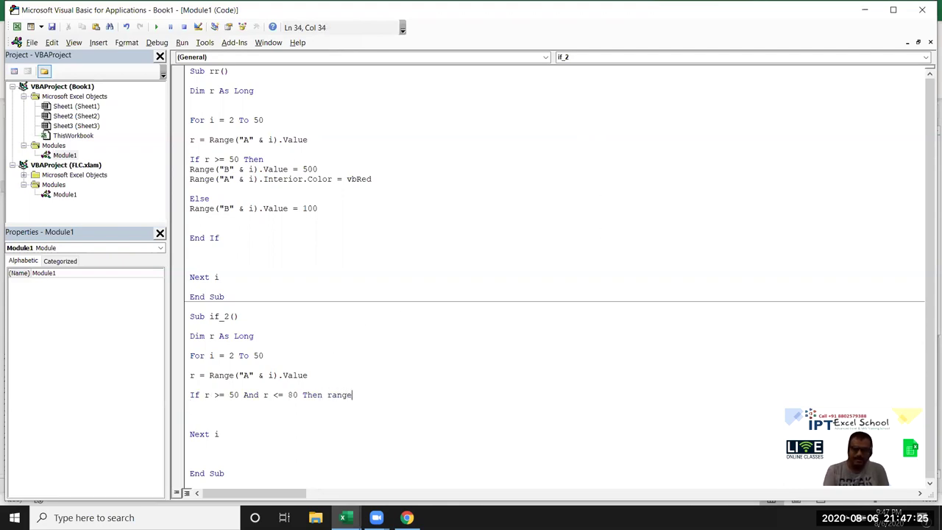
{"action": "type", "text": "("}
{"action": "type", "text": "B"}
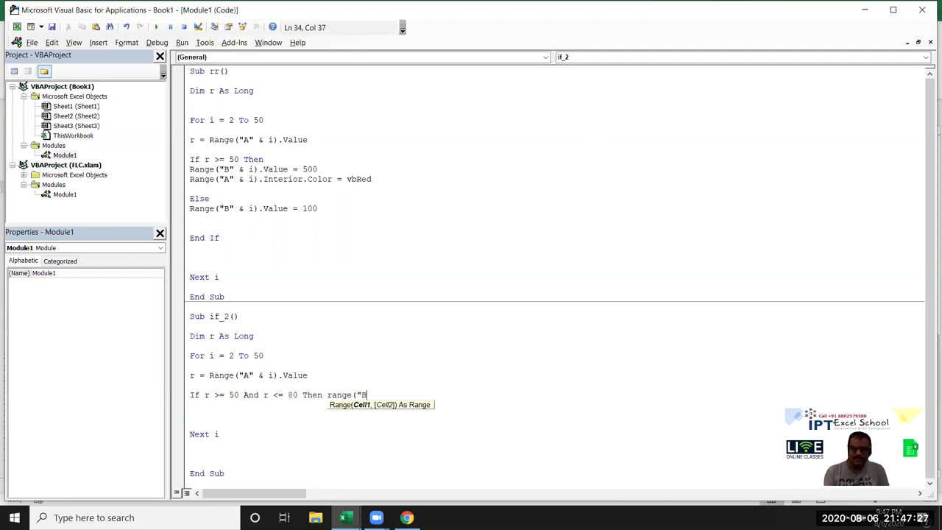
{"action": "type", "text": "\" & i"}
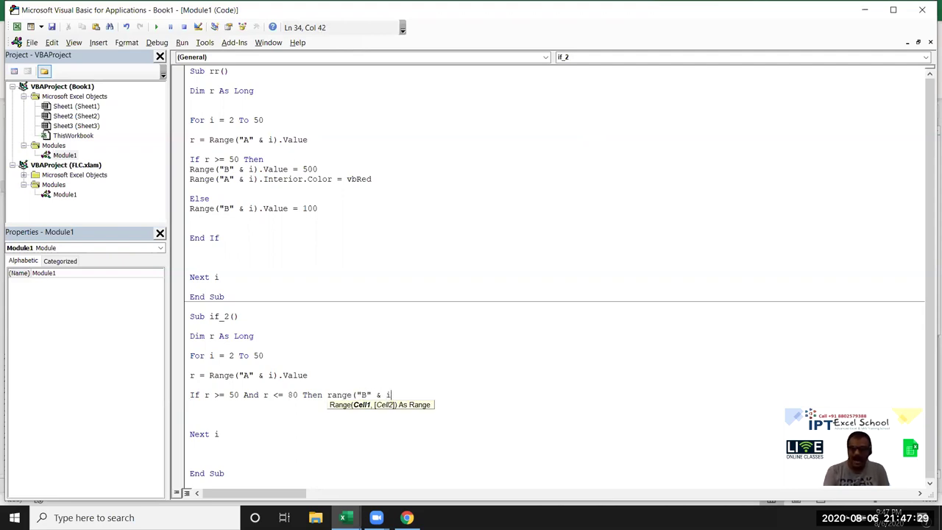
{"action": "type", "text": ").value=100"}
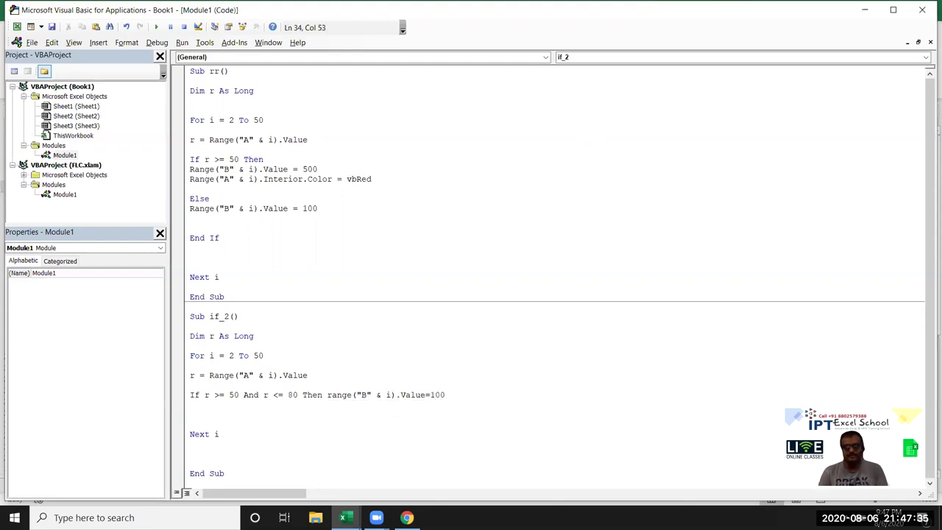
{"action": "key", "text": "Return"}
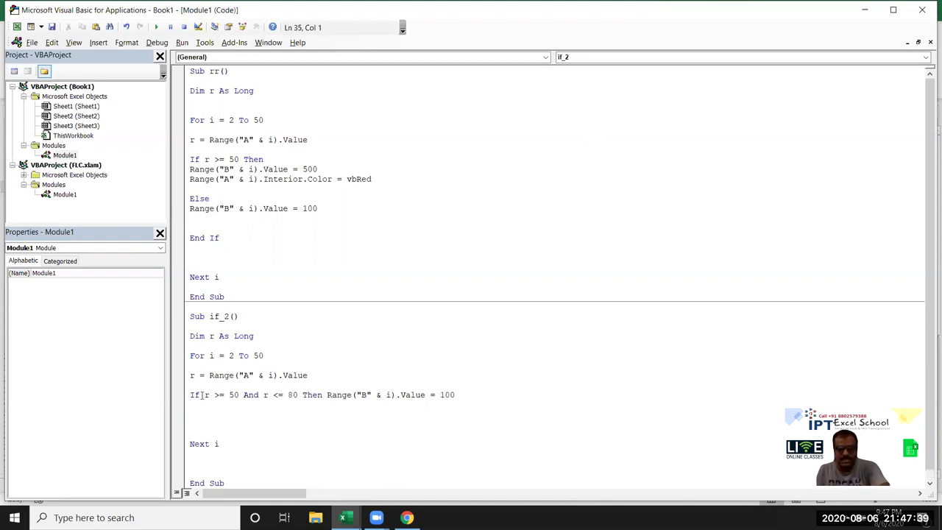
{"action": "left_click_drag", "start_coordinate": [202, 395], "coordinate": [301, 398]}
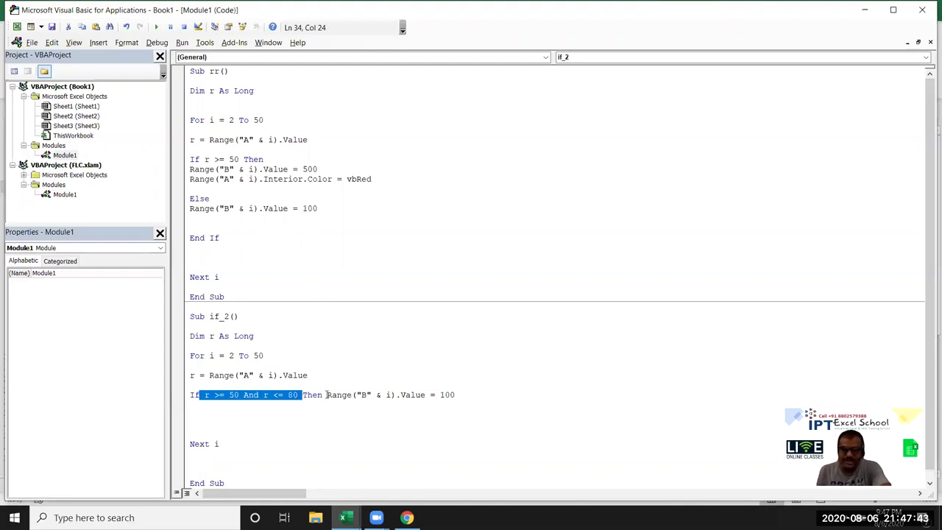
{"action": "left_click_drag", "start_coordinate": [326, 395], "coordinate": [456, 394]}
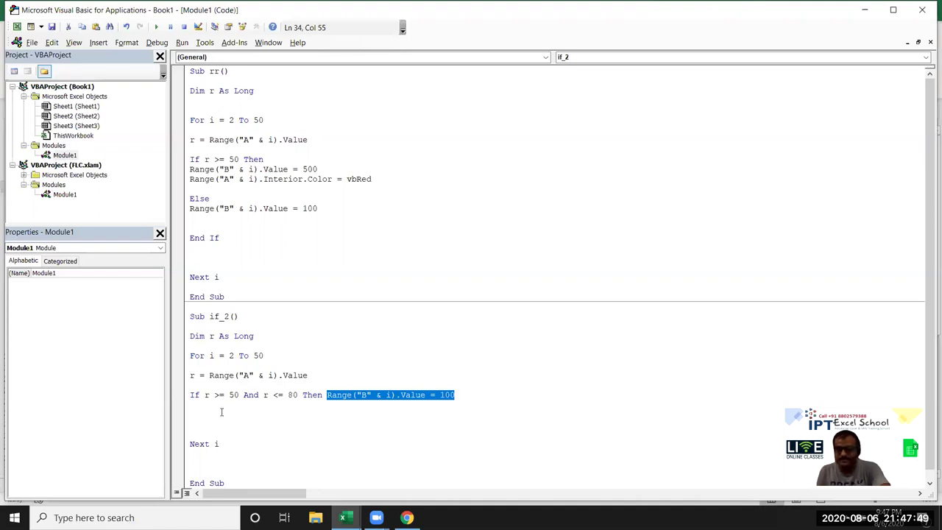
{"action": "scroll", "coordinate": [219, 413], "scroll_direction": "down", "scroll_amount": 1}
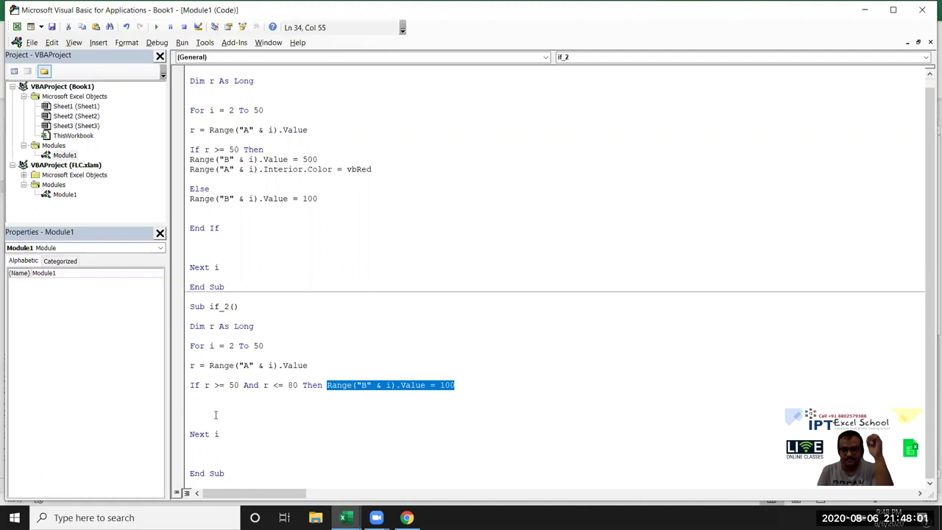
- Remove the blank lines above Next i and End Sub, and delete the stray 'sub' text
{"action": "left_click", "coordinate": [192, 400]}
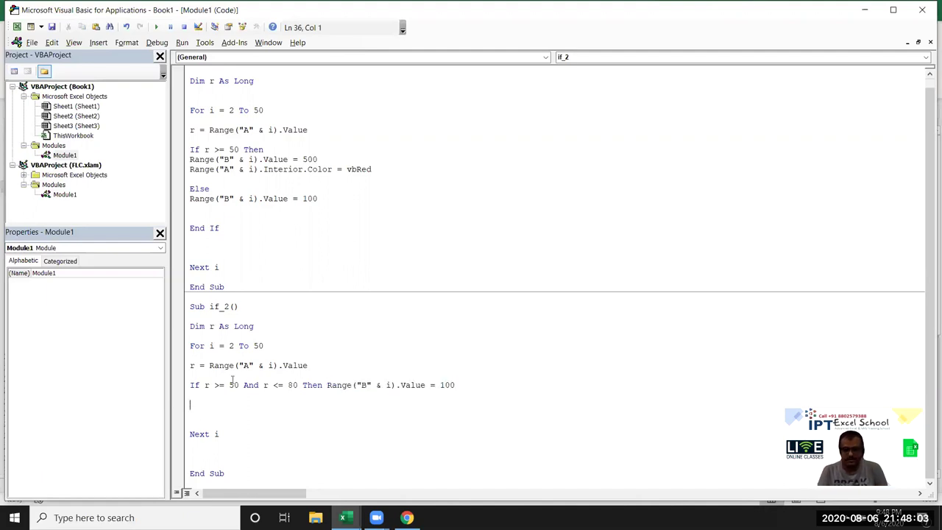
{"action": "key", "text": "Delete"}
{"action": "key", "text": "Delete"}
{"action": "key", "text": "Delete"}
{"action": "key", "text": "Down"}
{"action": "key", "text": "Delete"}
{"action": "key", "text": "Delete"}
{"action": "key", "text": "Delete"}
{"action": "key", "text": "Down"}
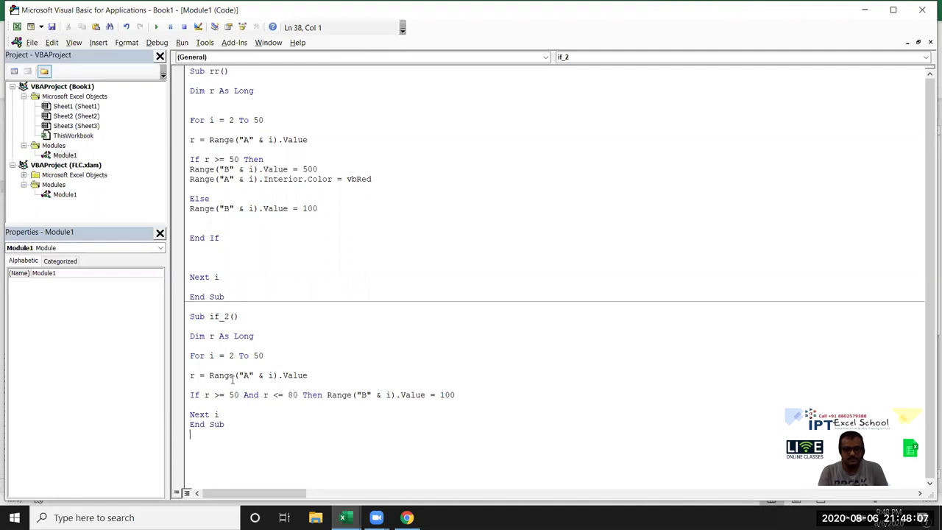
{"action": "key", "text": "Return"}
{"action": "key", "text": "Return"}
{"action": "key", "text": "Return"}
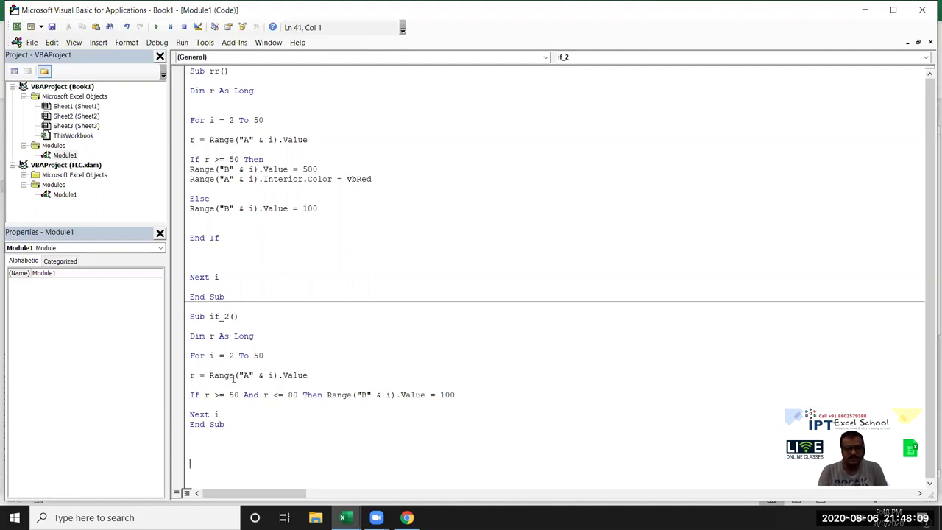
{"action": "left_click", "coordinate": [192, 443]}
{"action": "type", "text": "sub"}
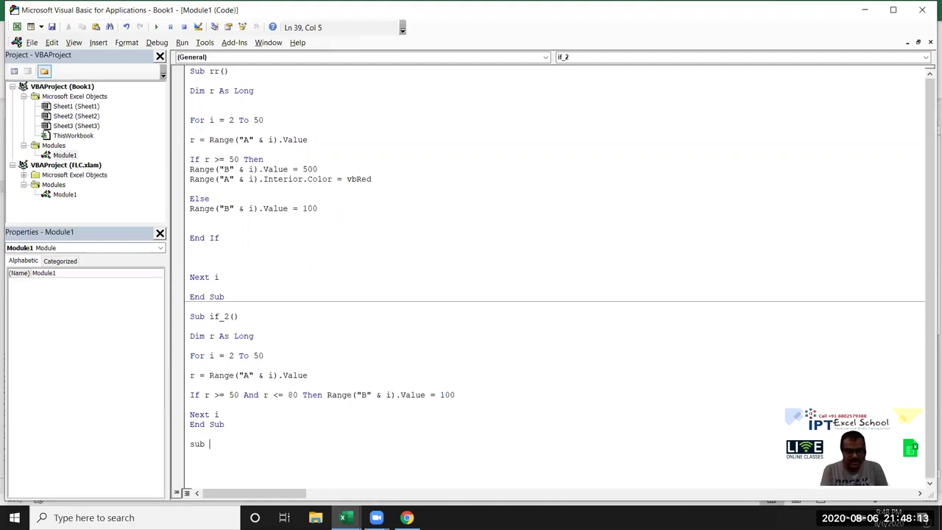
{"action": "key", "text": "BackSpace"}
{"action": "key", "text": "BackSpace"}
{"action": "key", "text": "BackSpace"}
{"action": "key", "text": "BackSpace"}
- Move the column B assignment onto its own line after Then and add an Else line
{"action": "left_click", "coordinate": [326, 394]}
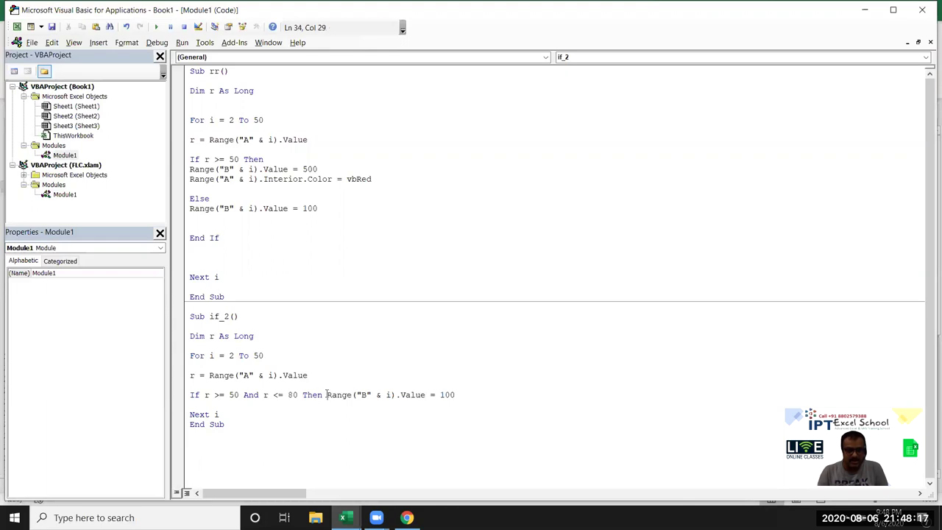
{"action": "key", "text": "Delete"}
{"action": "type", "text": "R"}
{"action": "key", "text": "Return"}
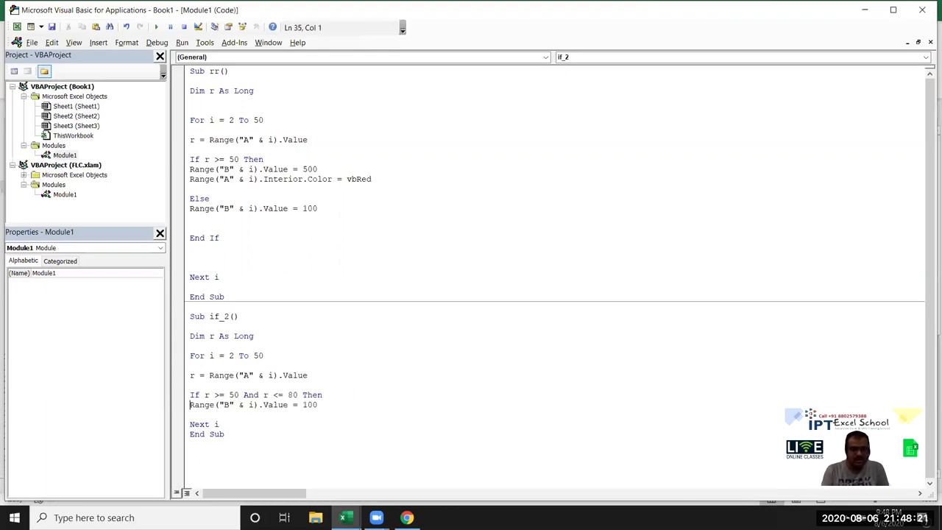
{"action": "key", "text": "Down"}
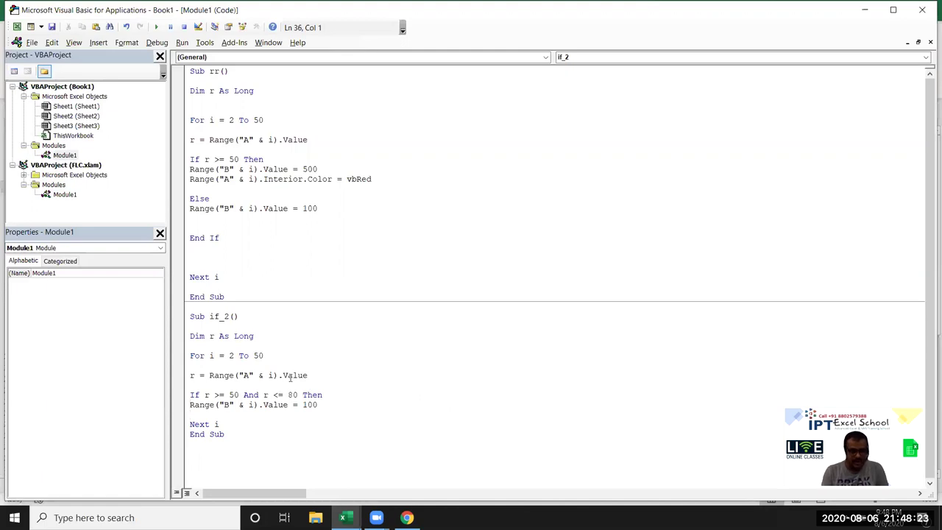
{"action": "type", "text": "Else"}
{"action": "key", "text": "Return"}
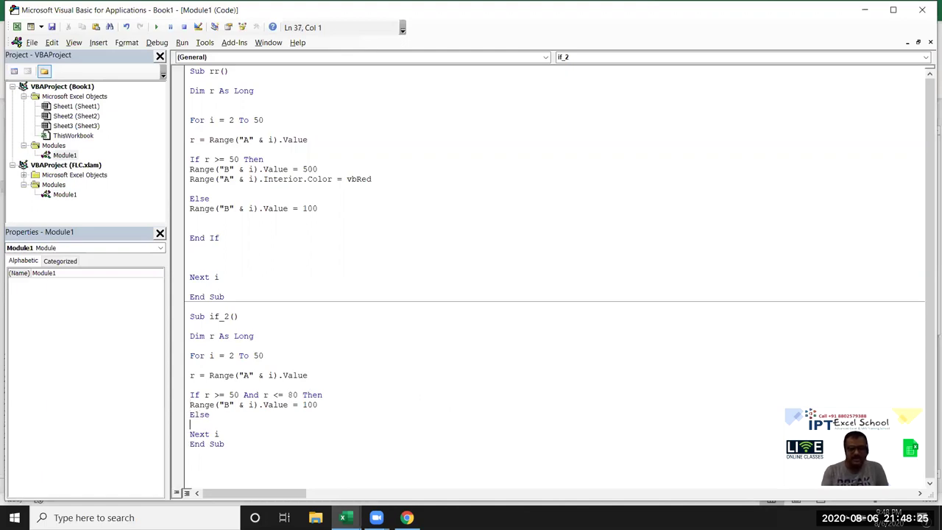
- Copy the column B assignment under Else and close the block with End If
{"action": "key", "text": "shift+Down"}
{"action": "key", "text": "ctrl+c"}
{"action": "key", "text": "Down"}
{"action": "key", "text": "Down"}
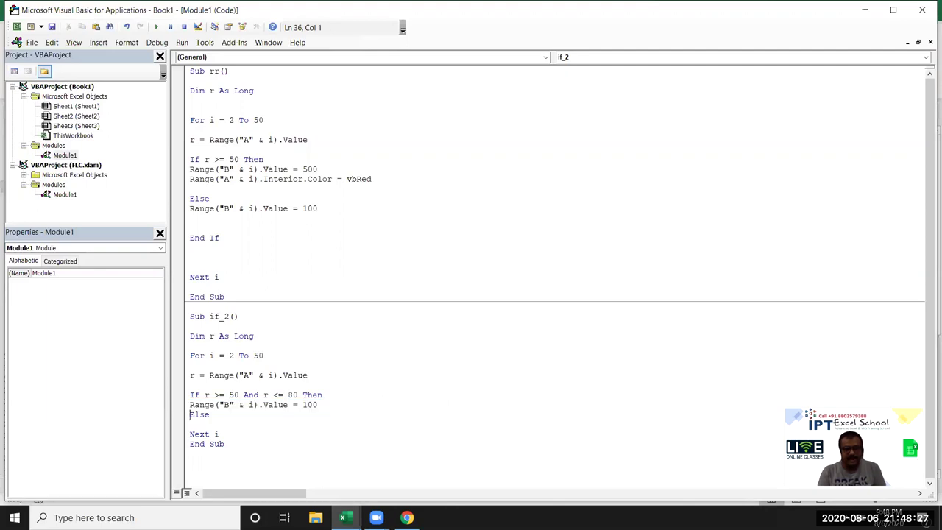
{"action": "key", "text": "ctrl+v"}
{"action": "key", "text": "Return"}
{"action": "key", "text": "Return"}
{"action": "left_click", "coordinate": [190, 434]}
{"action": "type", "text": "end"}
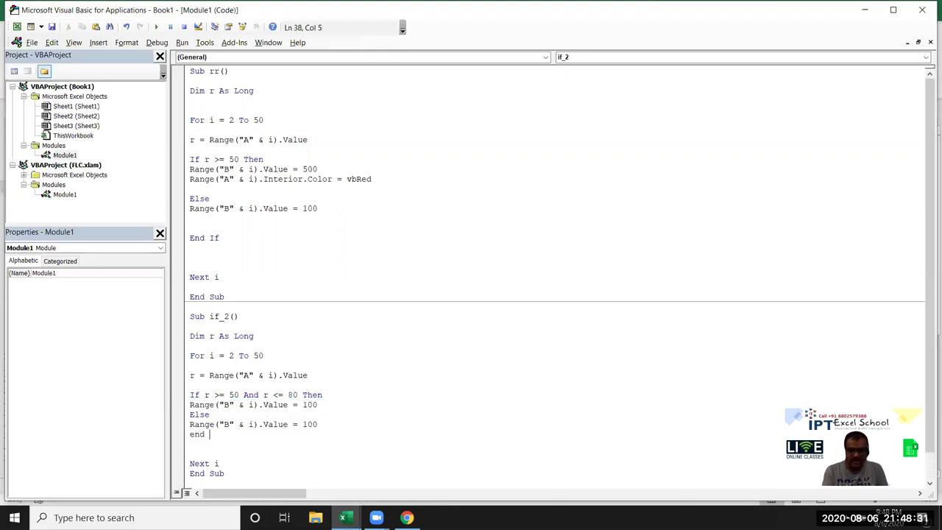
{"action": "type", "text": "if"}
- Change the first branch's value from 100 to 800
{"action": "double_click", "coordinate": [309, 404]}
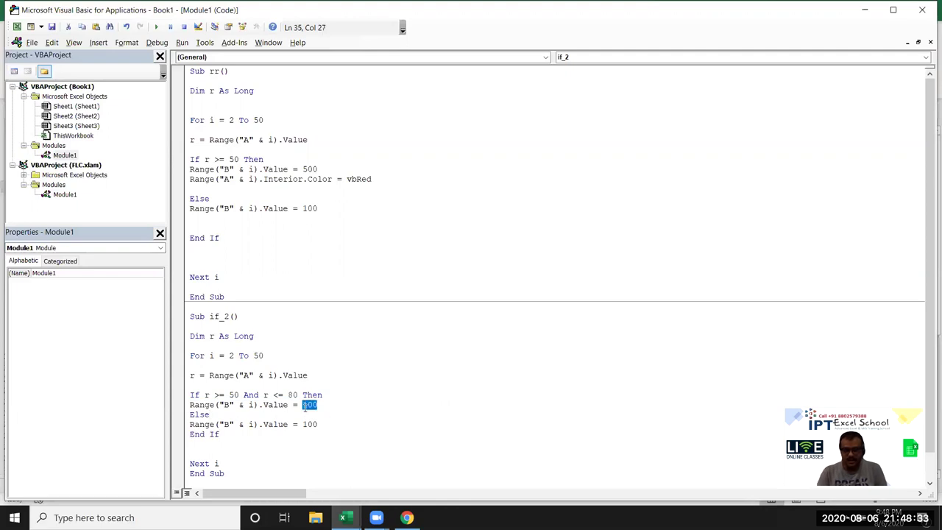
{"action": "type", "text": "800"}
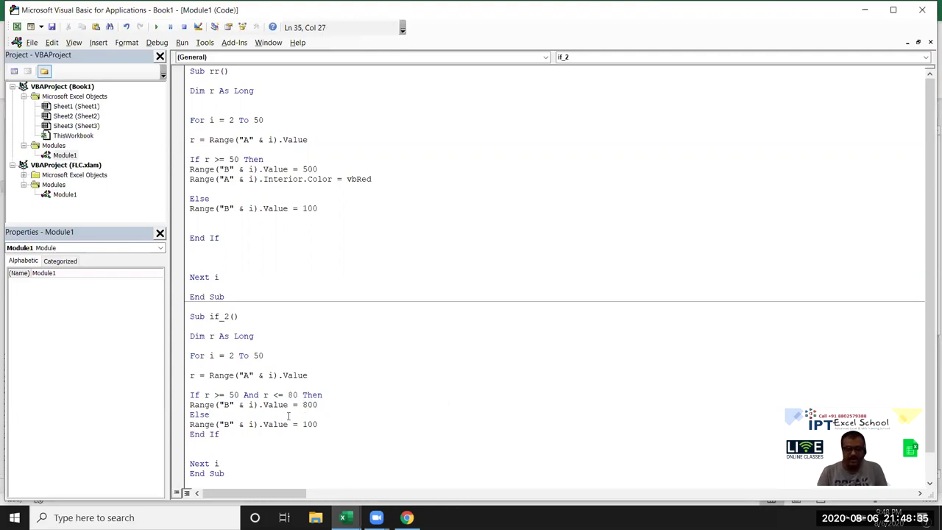
{"action": "left_click", "coordinate": [310, 432]}
{"action": "scroll", "coordinate": [310, 430], "scroll_direction": "down", "scroll_amount": 1}
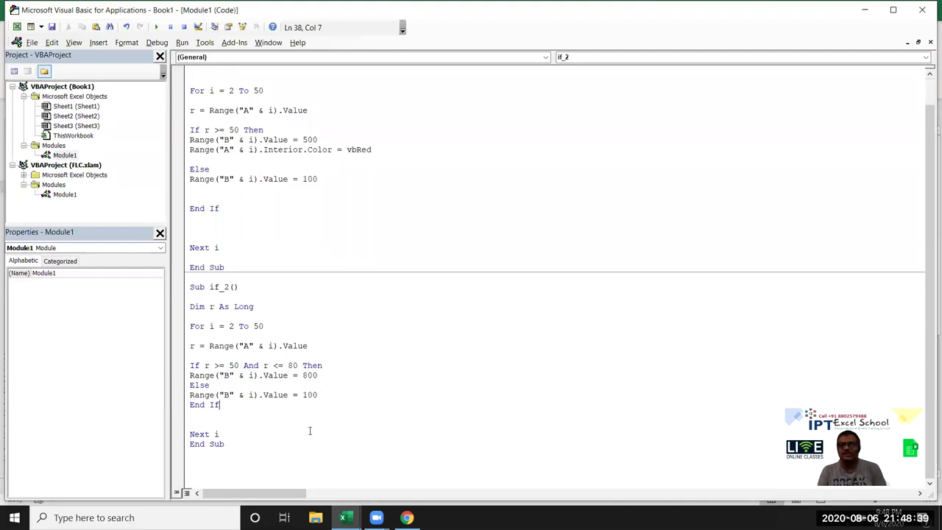
{"action": "left_click", "coordinate": [257, 451]}
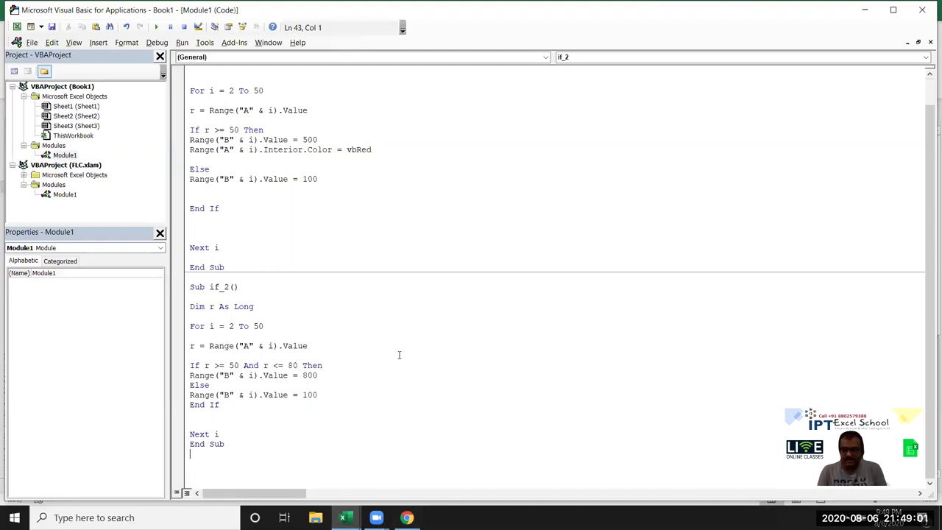
{"action": "key", "text": "alt+F11"}
{"action": "left_click", "coordinate": [326, 200]}
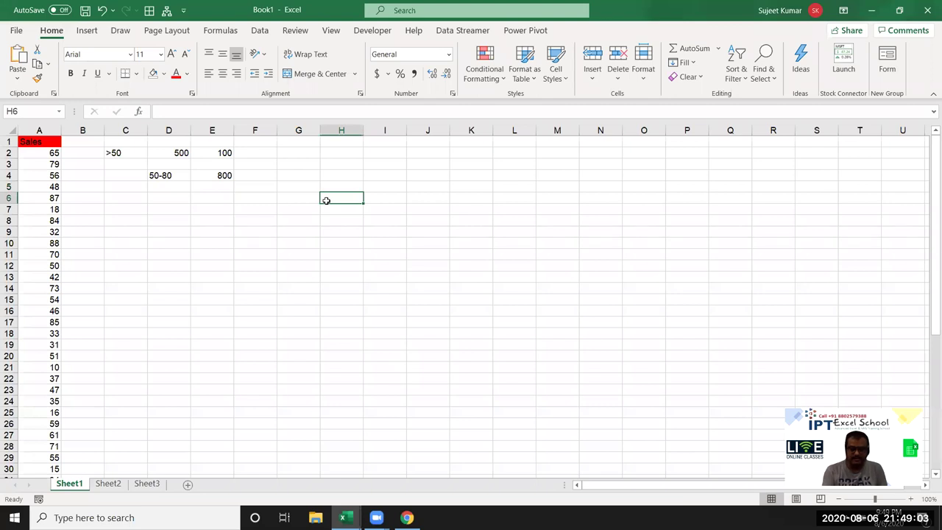
{"action": "type", "text": "=if"}
{"action": "key", "text": "Tab"}
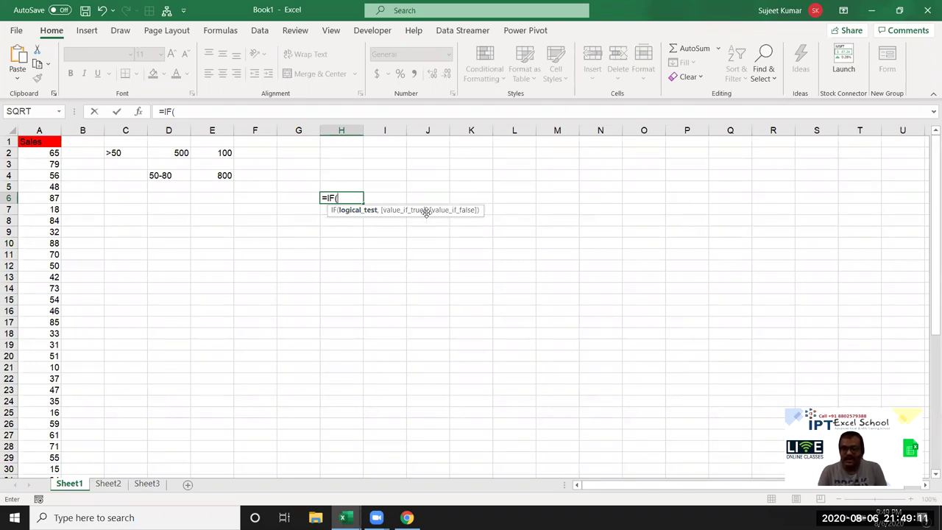
{"action": "left_click", "coordinate": [276, 212]}
{"action": "type", "text": ","}
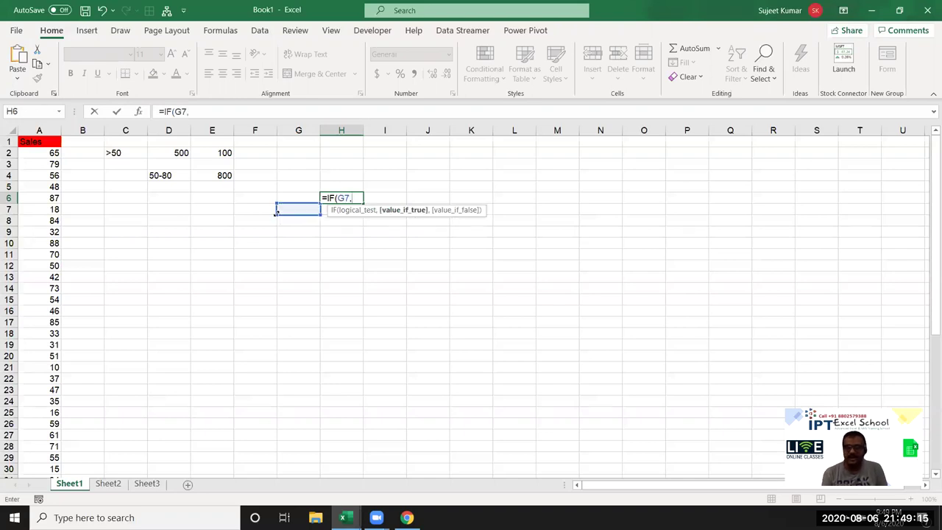
{"action": "key", "text": "ctrl+Return"}
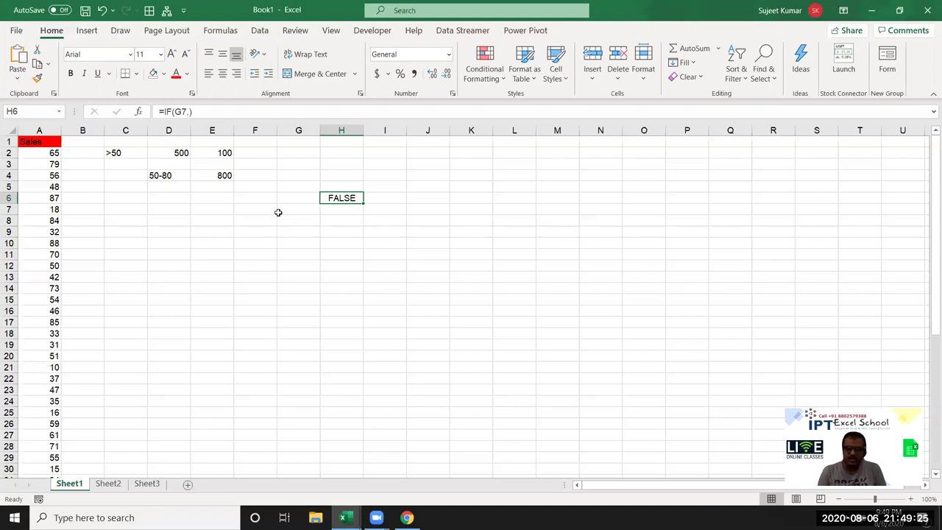
{"action": "key", "text": "Delete"}
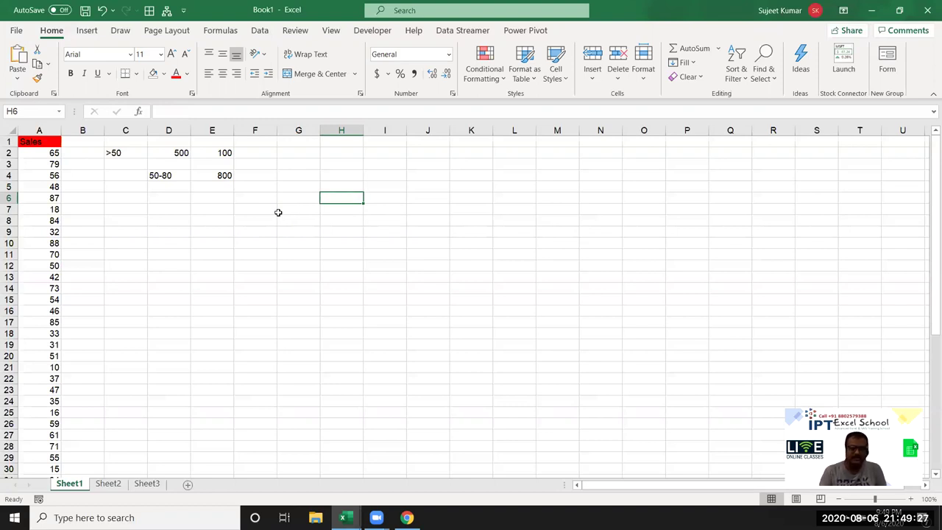
{"action": "key", "text": "alt+F11"}
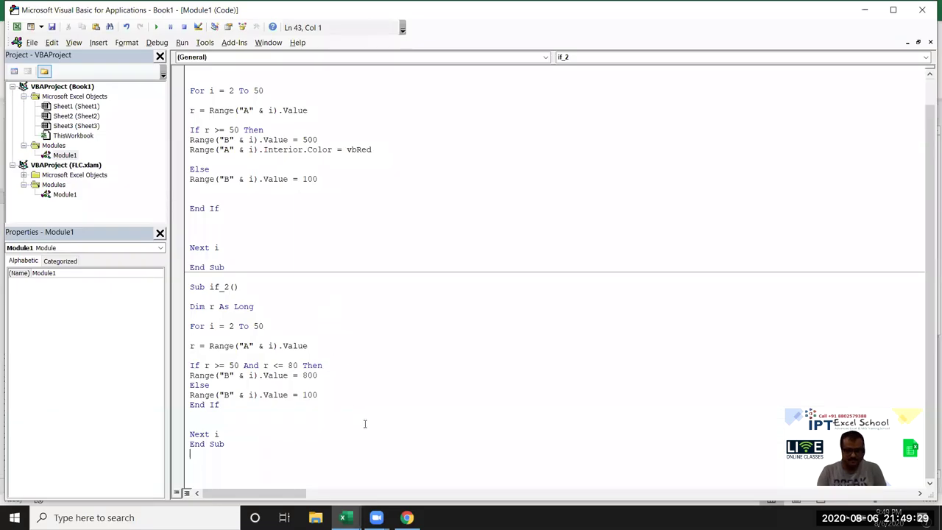
{"action": "scroll", "coordinate": [364, 424], "scroll_direction": "up", "scroll_amount": 1}
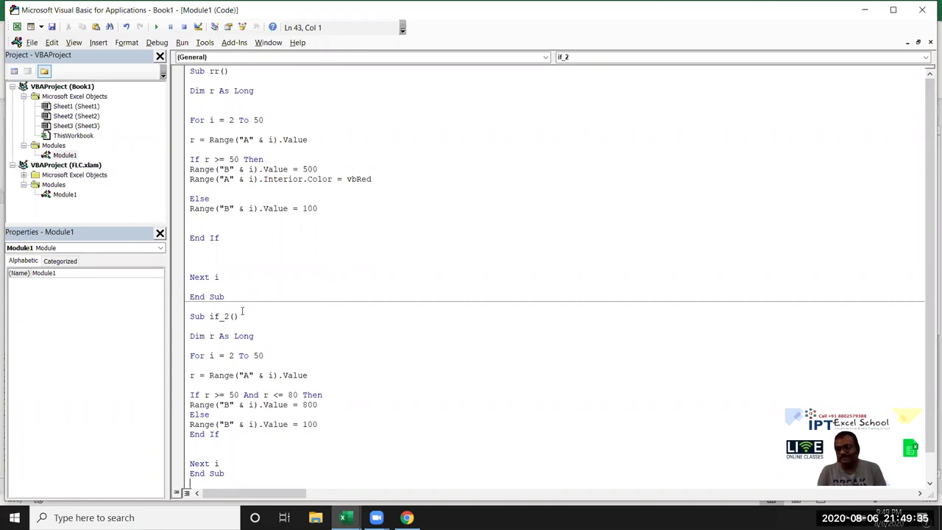
{"action": "scroll", "coordinate": [205, 357], "scroll_direction": "down", "scroll_amount": 1}
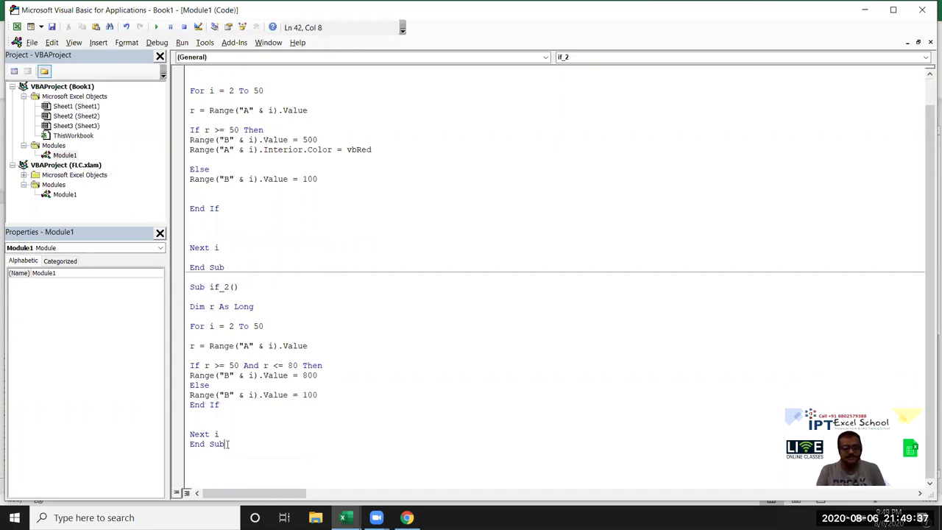
{"action": "key", "text": "Return"}
{"action": "key", "text": "Return"}
{"action": "key", "text": "Return"}
{"action": "key", "text": "Return"}
{"action": "key", "text": "Return"}
{"action": "key", "text": "Return"}
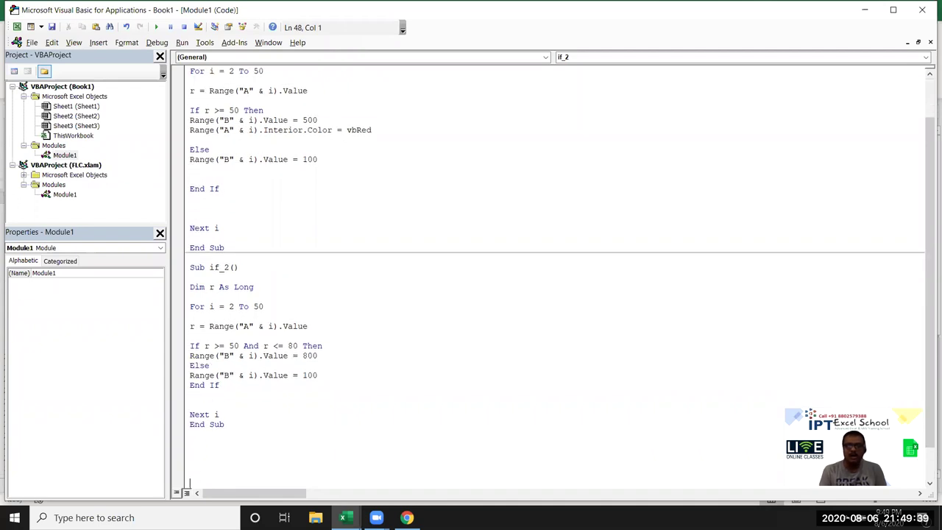
{"action": "key", "text": "Return"}
{"action": "key", "text": "Return"}
{"action": "key", "text": "Return"}
{"action": "key", "text": "Return"}
{"action": "key", "text": "Return"}
{"action": "key", "text": "Return"}
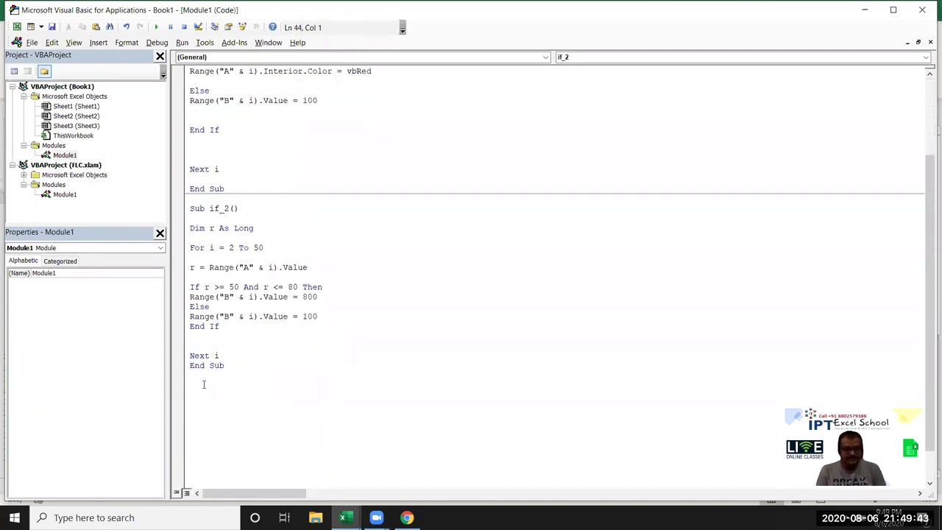
{"action": "left_click", "coordinate": [298, 278]}
{"action": "left_click", "coordinate": [299, 286]}
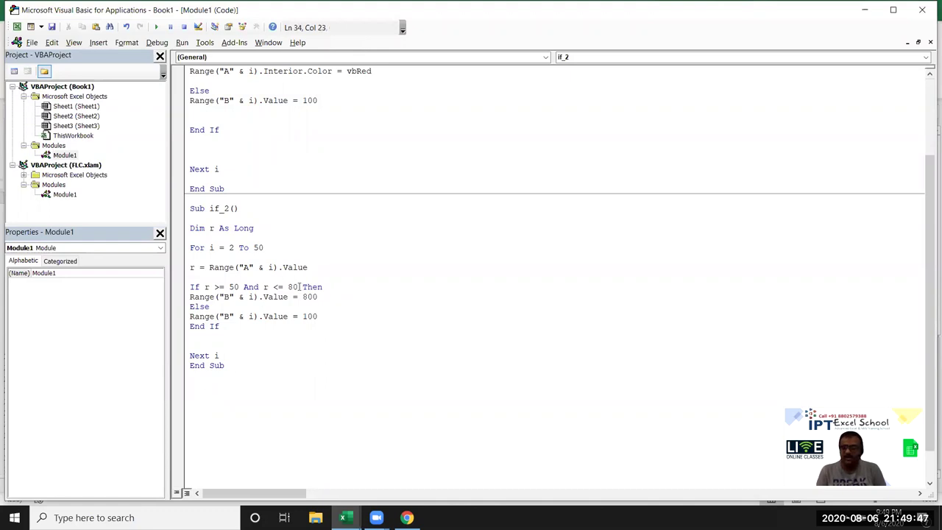
{"action": "left_click_drag", "start_coordinate": [298, 287], "coordinate": [204, 287]}
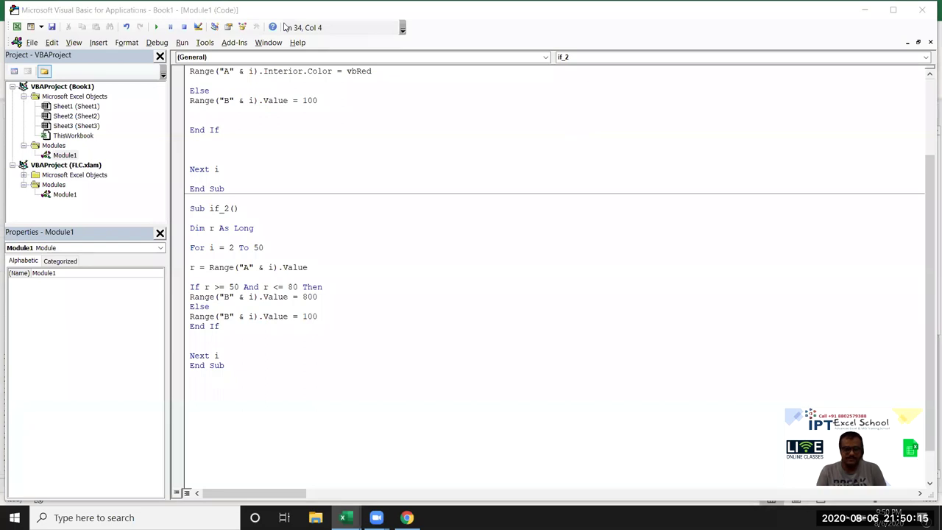
- Declare Sub rr_3() below if_2 with blank lines inside it, then switch to Excel
{"action": "left_click", "coordinate": [280, 395]}
{"action": "key", "text": "Return"}
{"action": "key", "text": "Return"}
{"action": "key", "text": "Return"}
{"action": "key", "text": "Return"}
{"action": "key", "text": "Return"}
{"action": "key", "text": "Return"}
{"action": "key", "text": "Return"}
{"action": "key", "text": "Return"}
{"action": "key", "text": "Return"}
{"action": "key", "text": "Up"}
{"action": "key", "text": "Up"}
{"action": "key", "text": "Up"}
{"action": "key", "text": "Up"}
{"action": "key", "text": "Up"}
{"action": "key", "text": "Up"}
{"action": "key", "text": "Up"}
{"action": "key", "text": "Up"}
{"action": "key", "text": "Up"}
{"action": "key", "text": "Up"}
{"action": "key", "text": "Up"}
{"action": "key", "text": "Up"}
{"action": "type", "text": "sub rr"}
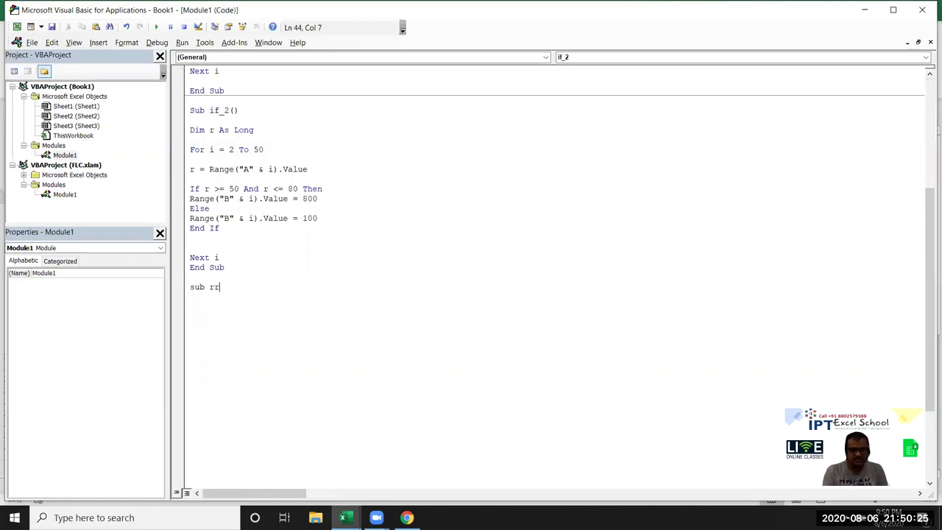
{"action": "type", "text": "_3()"}
{"action": "key", "text": "Return"}
{"action": "key", "text": "Return"}
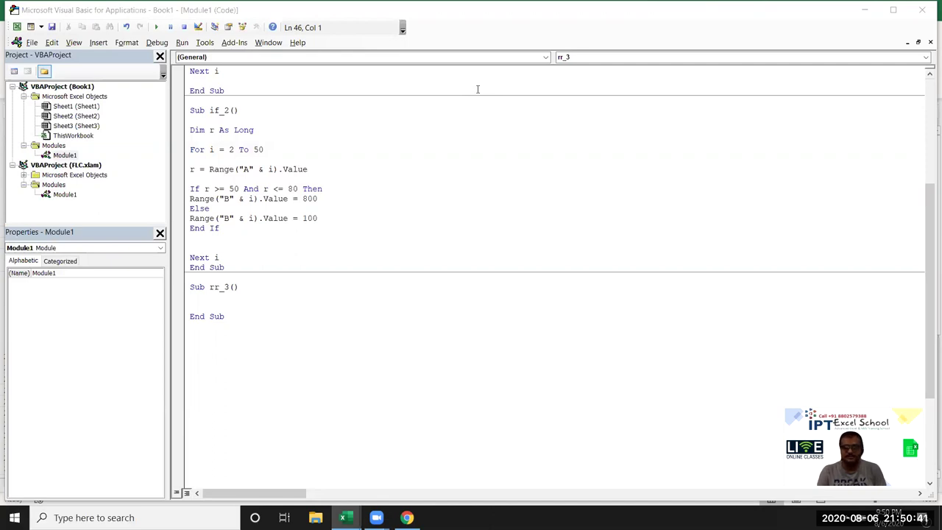
{"action": "left_click", "coordinate": [225, 296]}
{"action": "key", "text": "Return"}
{"action": "key", "text": "Return"}
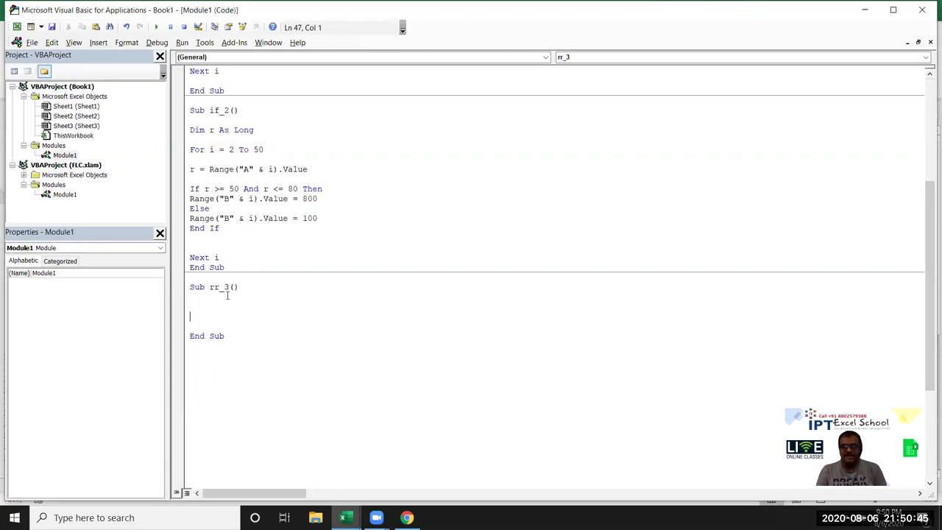
{"action": "key", "text": "alt+Tab"}
{"action": "key", "text": "alt+Tab"}
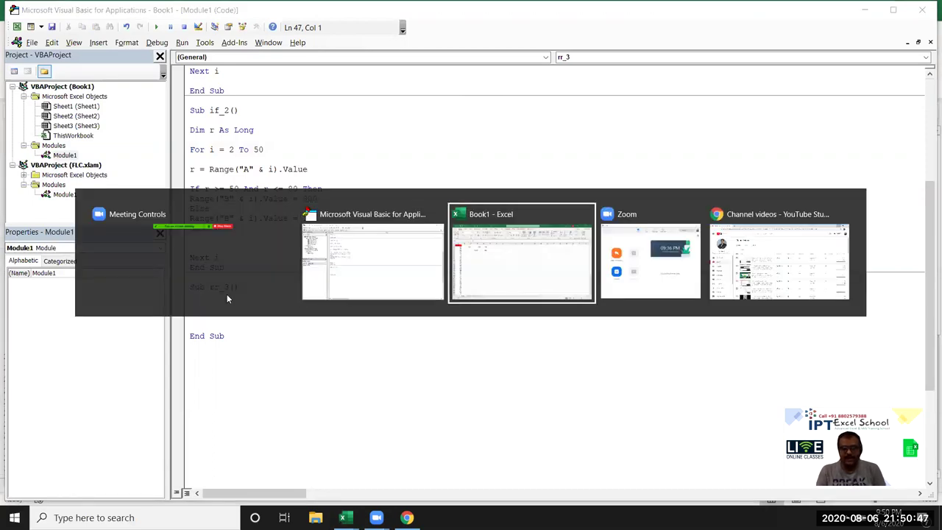
- Type the heading 'Code' in J1 and codes 1, 2, 3, 4, 5, 45, 25 in J2:J8
{"action": "left_click", "coordinate": [105, 185]}
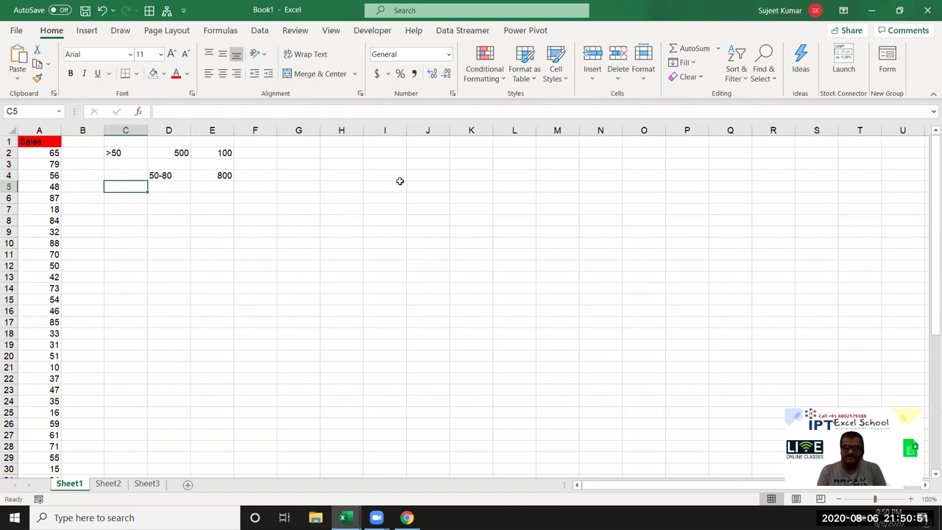
{"action": "left_click", "coordinate": [434, 142]}
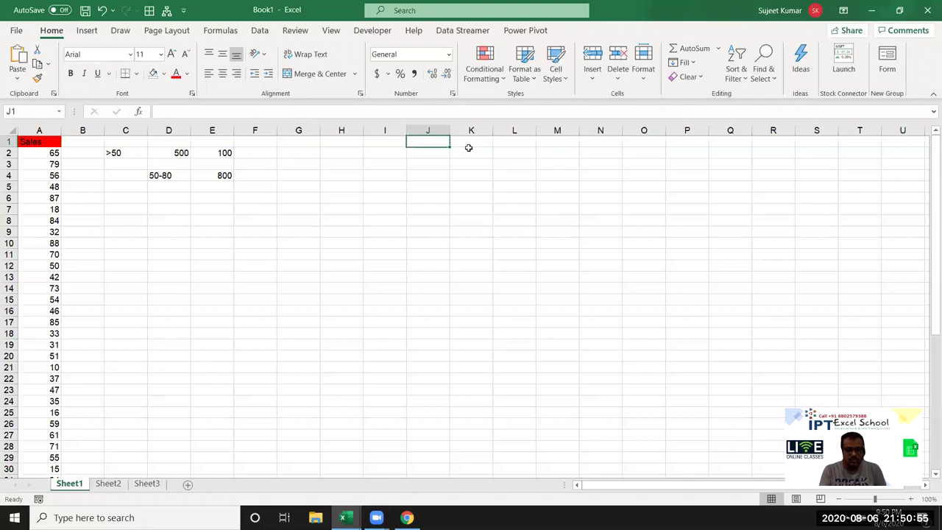
{"action": "type", "text": "Code"}
{"action": "key", "text": "Return"}
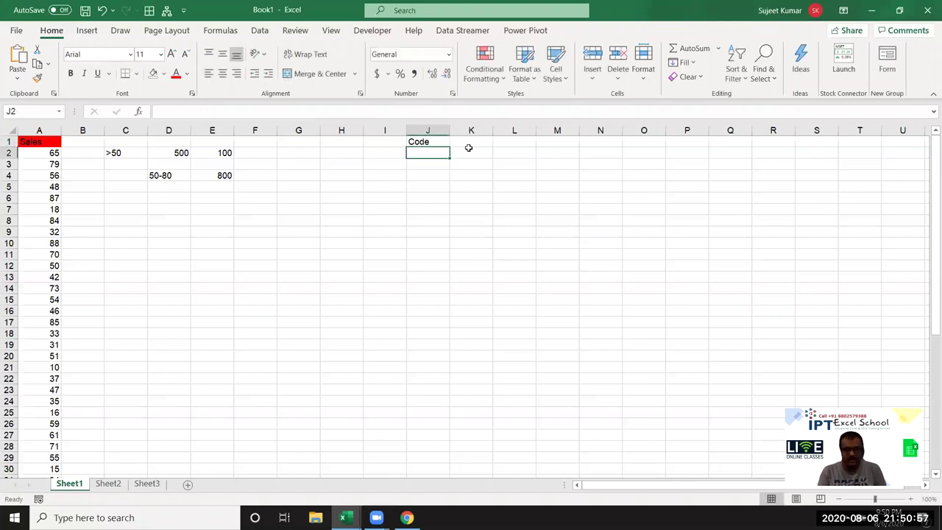
{"action": "type", "text": "1"}
{"action": "key", "text": "Return"}
{"action": "type", "text": "2"}
{"action": "key", "text": "Return"}
{"action": "type", "text": "3"}
{"action": "key", "text": "Return"}
{"action": "type", "text": "4"}
{"action": "key", "text": "Return"}
{"action": "type", "text": "5"}
{"action": "key", "text": "Return"}
{"action": "type", "text": "45"}
{"action": "key", "text": "Return"}
{"action": "type", "text": "25"}
{"action": "key", "text": "Return"}
- Enter the heading 'Type' in K1, then return to the VBA editor
{"action": "left_click", "coordinate": [469, 151]}
{"action": "left_click", "coordinate": [470, 141]}
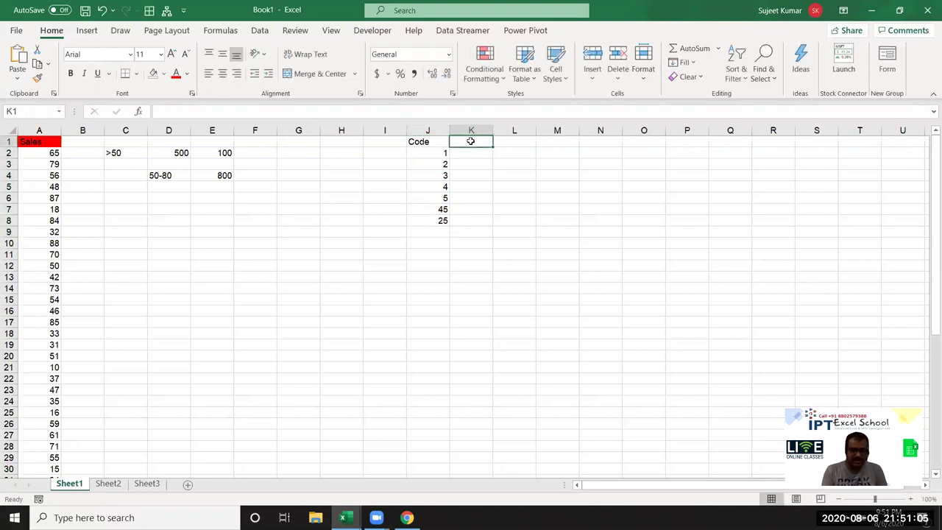
{"action": "type", "text": "Ty"}
{"action": "type", "text": "pe"}
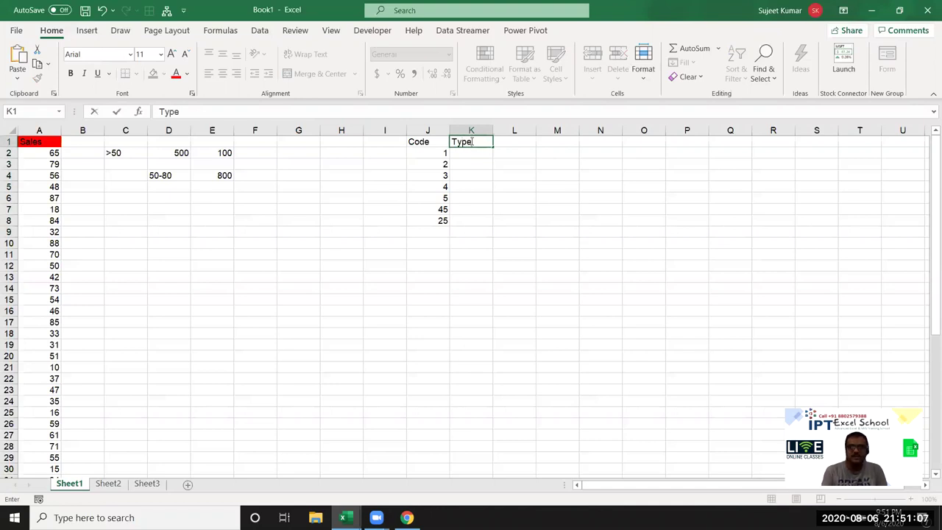
{"action": "key", "text": "Return"}
{"action": "key", "text": "Left"}
{"action": "key", "text": "shift+Down"}
{"action": "key", "text": "shift+Down"}
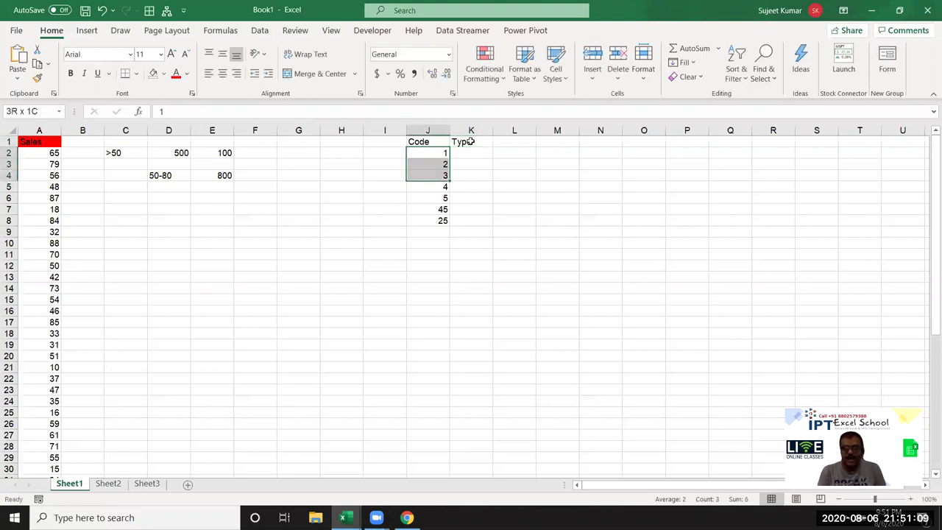
{"action": "key", "text": "shift+Down"}
{"action": "key", "text": "Right"}
{"action": "key", "text": "shift+Down"}
{"action": "key", "text": "shift+Down"}
{"action": "key", "text": "shift+Down"}
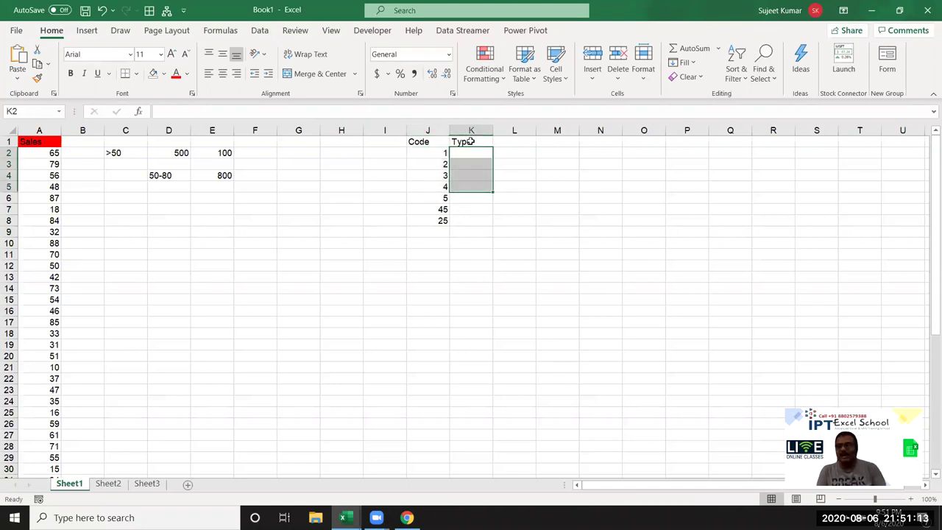
{"action": "left_click", "coordinate": [469, 141]}
{"action": "key", "text": "Down"}
{"action": "key", "text": "alt+Tab"}
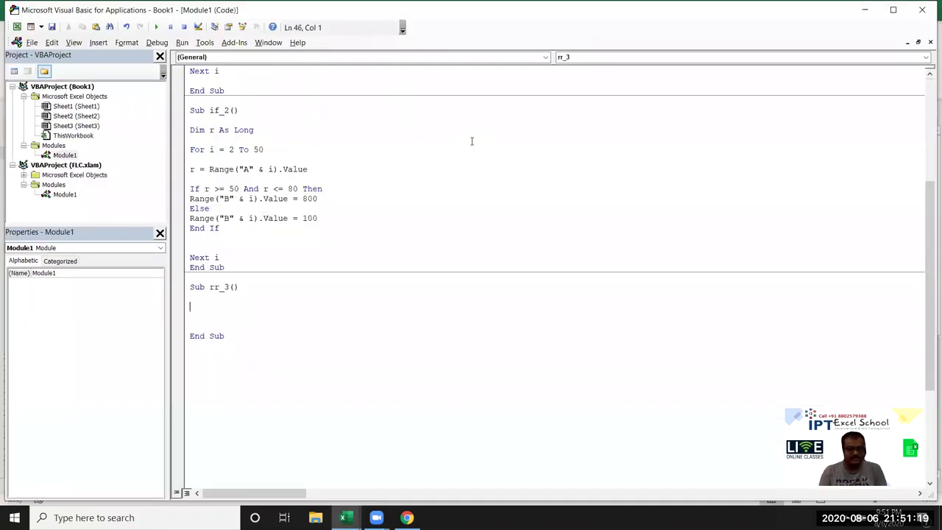
- Write For i = 2 To 8 and Next i in rr_3, after checking that J8 is the last code row
{"action": "type", "text": "for i"}
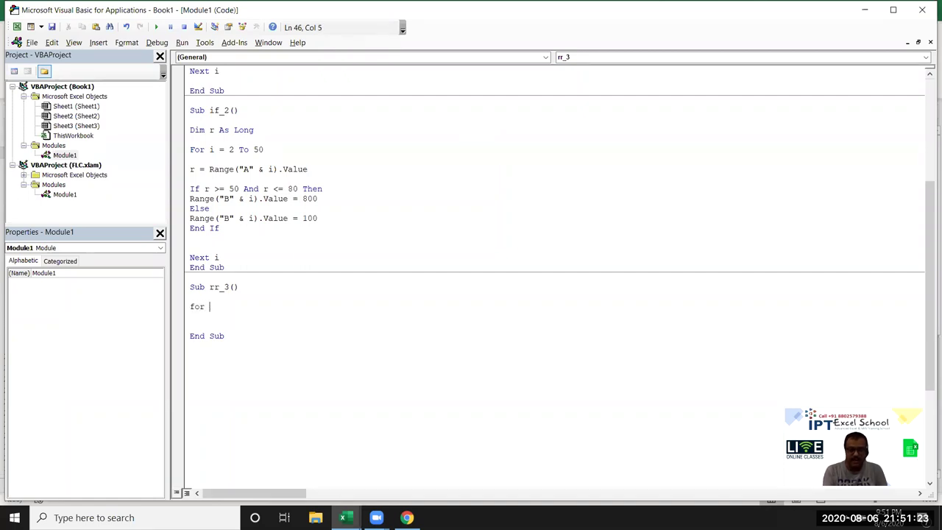
{"action": "type", "text": " ="}
{"action": "type", "text": "2 to"}
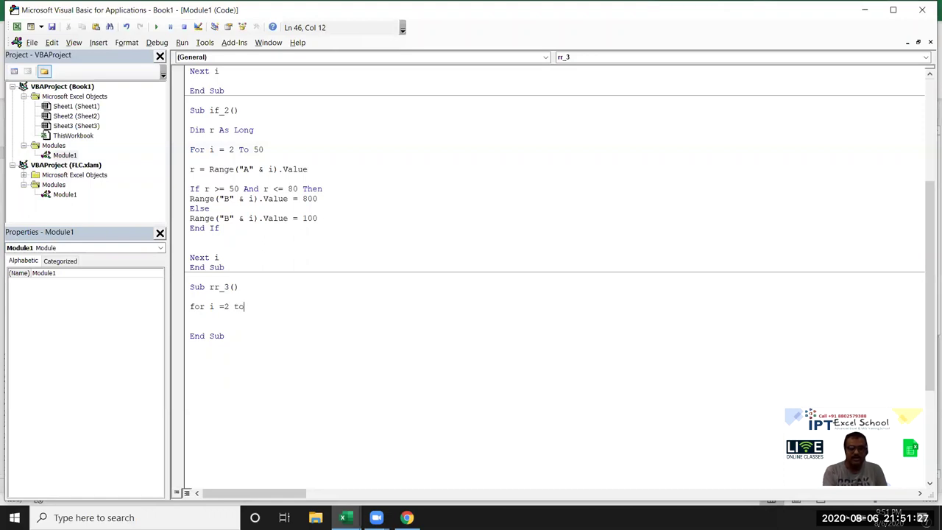
{"action": "key", "text": "alt+Tab"}
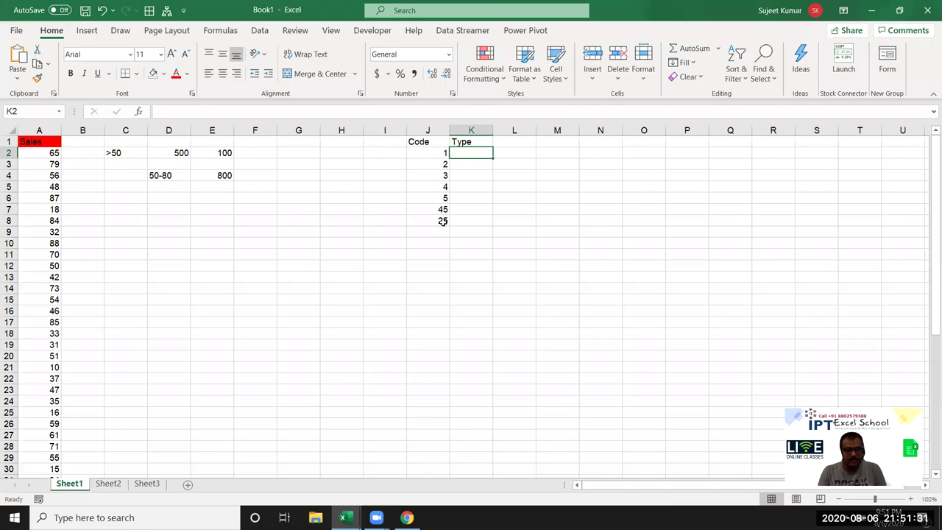
{"action": "left_click", "coordinate": [443, 221]}
{"action": "key", "text": "alt+Tab"}
{"action": "key", "text": "alt+Tab"}
{"action": "type", "text": "8"}
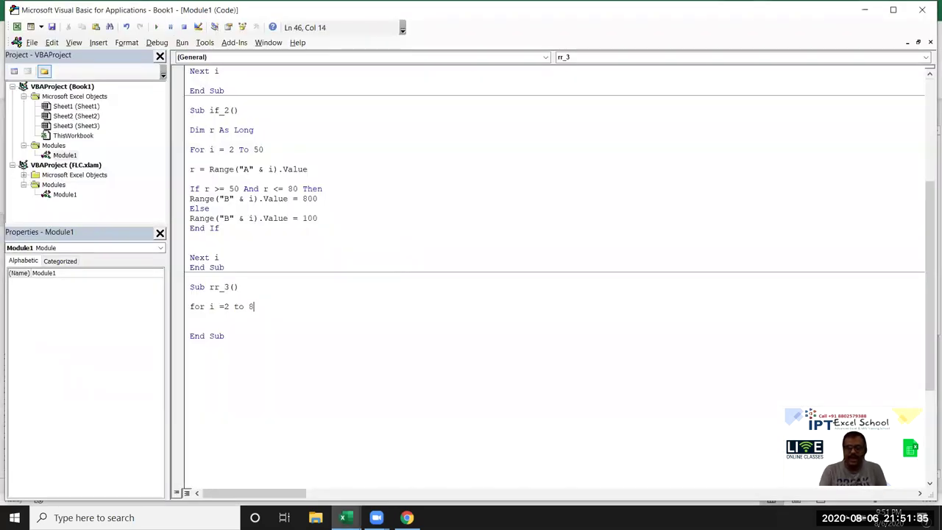
{"action": "key", "text": "Return"}
{"action": "key", "text": "Return"}
{"action": "key", "text": "Return"}
{"action": "type", "text": "next i"}
{"action": "key", "text": "Up"}
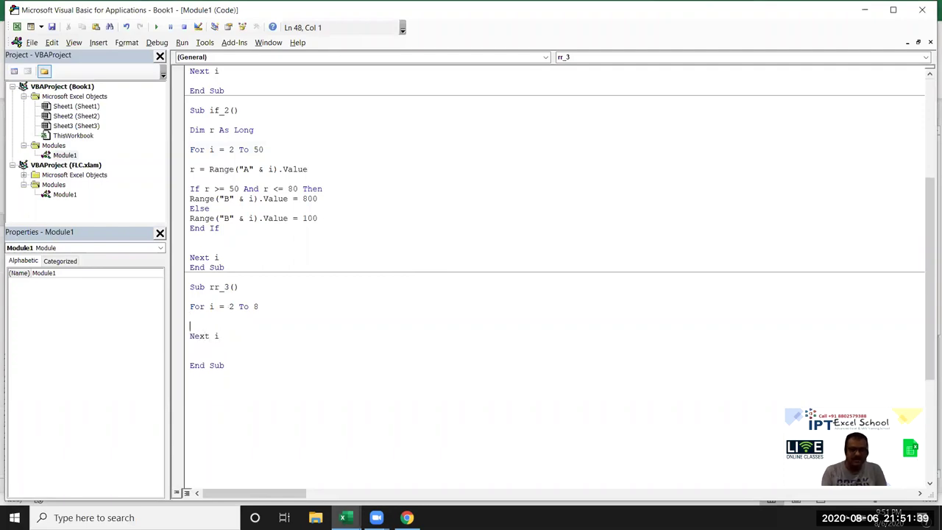
- Add blank lines inside the loop and erase the unfinished If range("J" & i) line
{"action": "key", "text": "Return"}
{"action": "key", "text": "Return"}
{"action": "key", "text": "Up"}
{"action": "key", "text": "Up"}
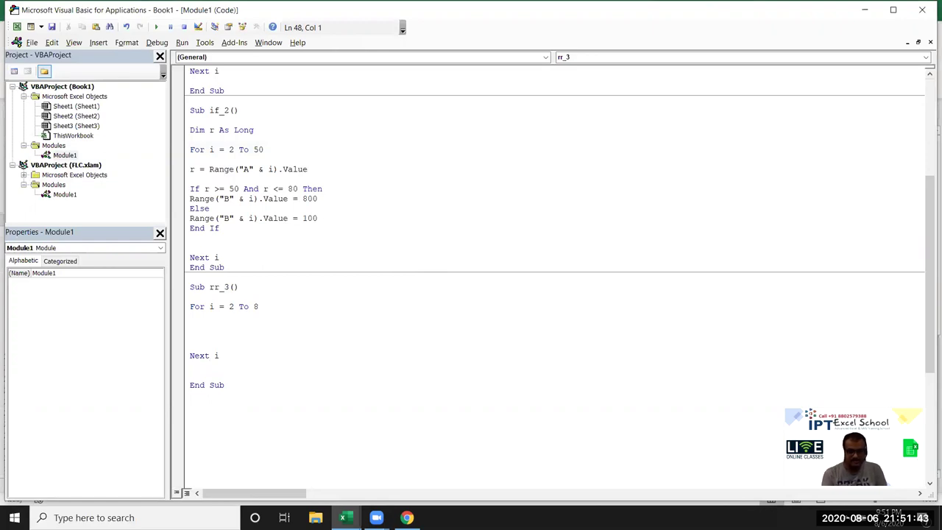
{"action": "type", "text": "if range"}
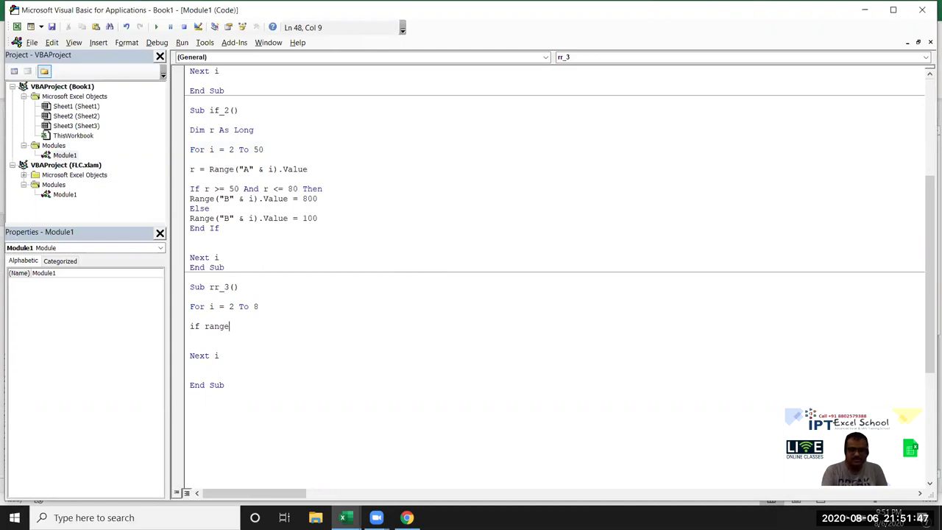
{"action": "type", "text": "(\"J\" & i"}
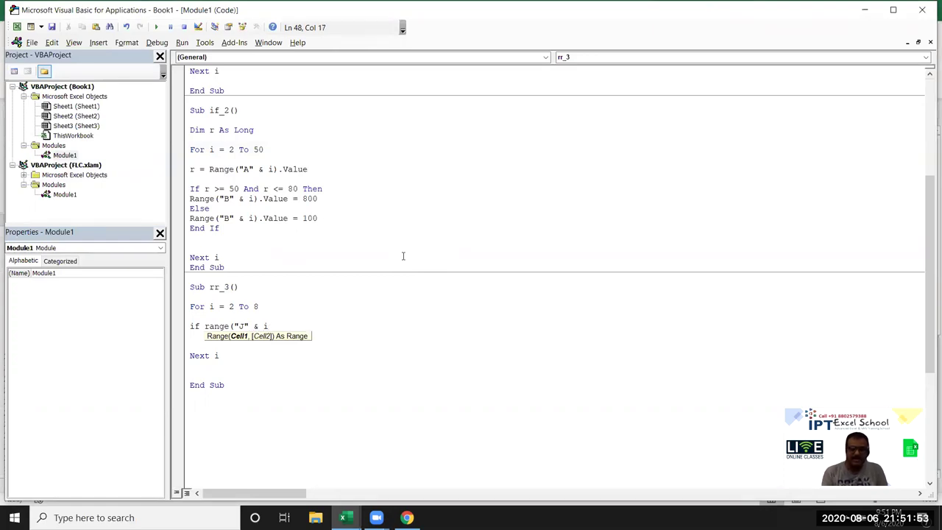
{"action": "key", "text": "BackSpace"}
{"action": "key", "text": "BackSpace"}
{"action": "key", "text": "BackSpace"}
{"action": "key", "text": "BackSpace"}
{"action": "key", "text": "BackSpace"}
{"action": "key", "text": "BackSpace"}
{"action": "key", "text": "BackSpace"}
{"action": "key", "text": "BackSpace"}
{"action": "key", "text": "BackSpace"}
{"action": "key", "text": "BackSpace"}
{"action": "key", "text": "BackSpace"}
{"action": "key", "text": "BackSpace"}
{"action": "key", "text": "BackSpace"}
{"action": "key", "text": "BackSpace"}
{"action": "key", "text": "BackSpace"}
{"action": "key", "text": "Up"}
{"action": "key", "text": "Up"}
- Declare Dim r As Range under the Sub rr_3() header
{"action": "key", "text": "Return"}
{"action": "key", "text": "Up"}
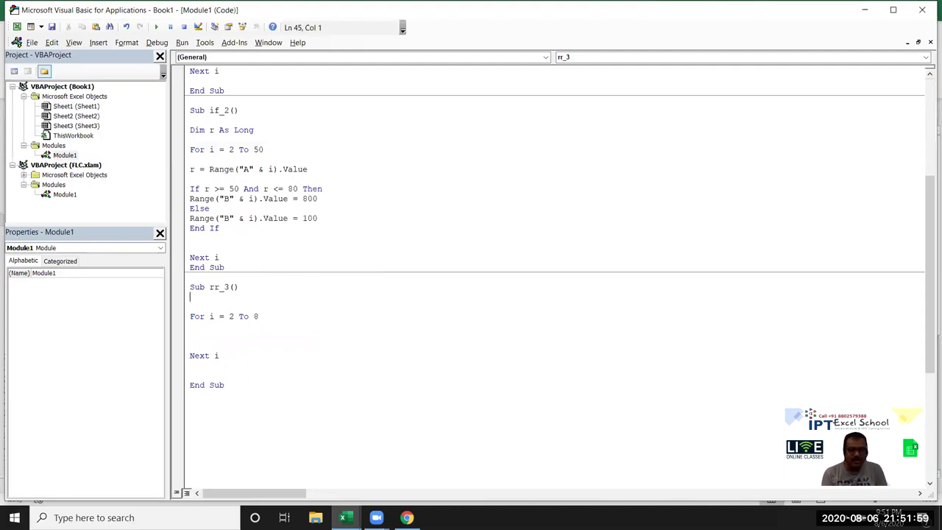
{"action": "type", "text": "dim "}
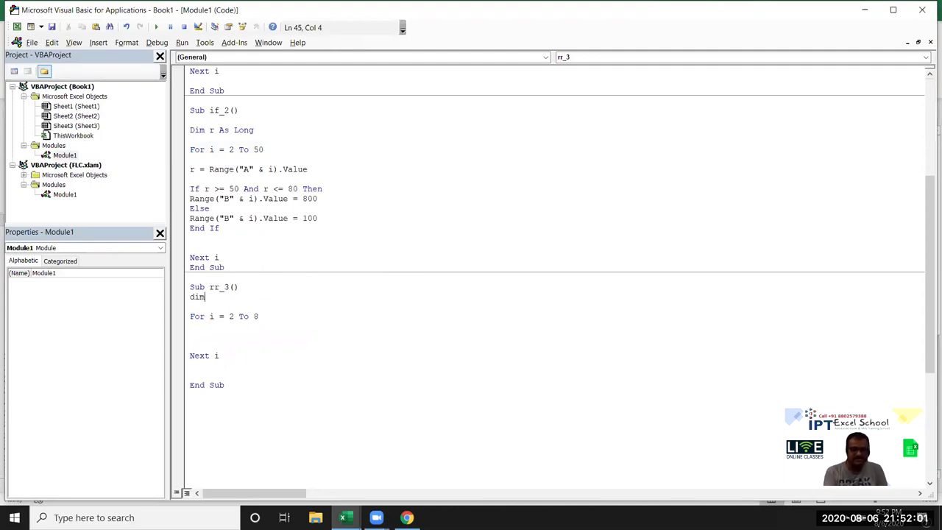
{"action": "type", "text": "r As Range"}
{"action": "key", "text": "Down"}
{"action": "key", "text": "Down"}
{"action": "key", "text": "Down"}
{"action": "key", "text": "Down"}
- Assign r = Range("J" & i).Value and start If r = 1 Or r = 2 Or r = 3 Or r = 4 Then
{"action": "type", "text": "r="}
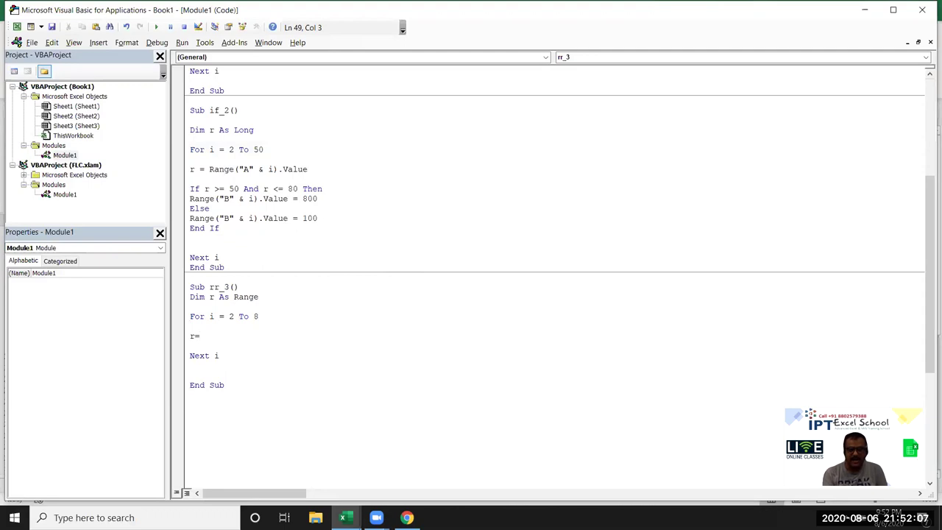
{"action": "type", "text": "range"}
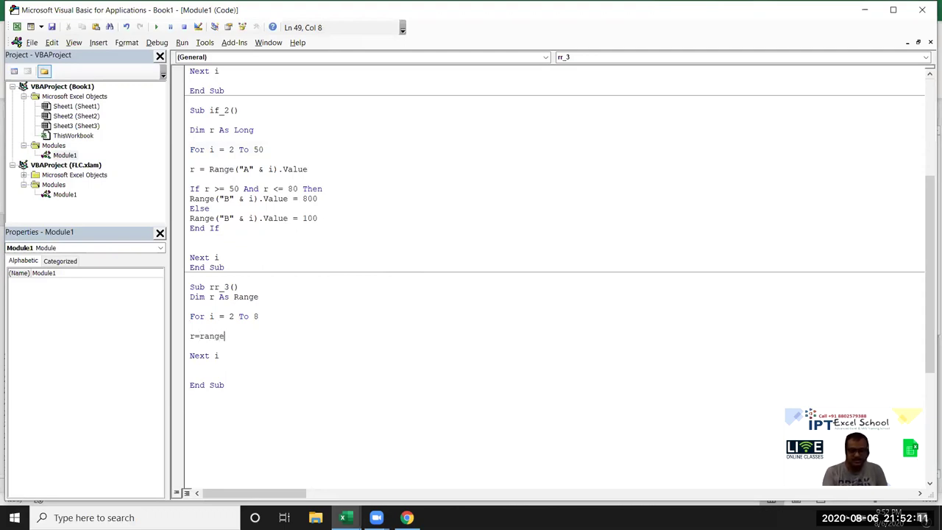
{"action": "type", "text": "(\"J\" & i)"}
{"action": "type", "text": ".Value"}
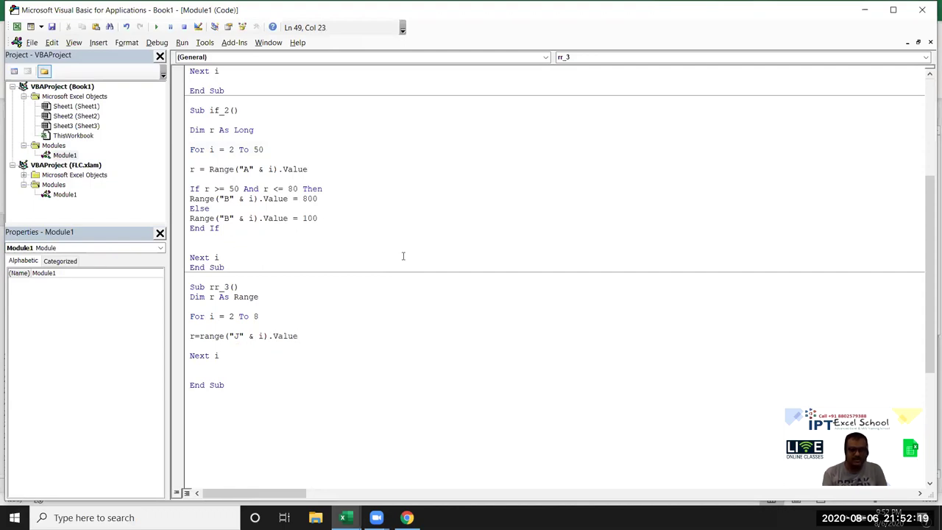
{"action": "key", "text": "Return"}
{"action": "key", "text": "Return"}
{"action": "type", "text": "if r"}
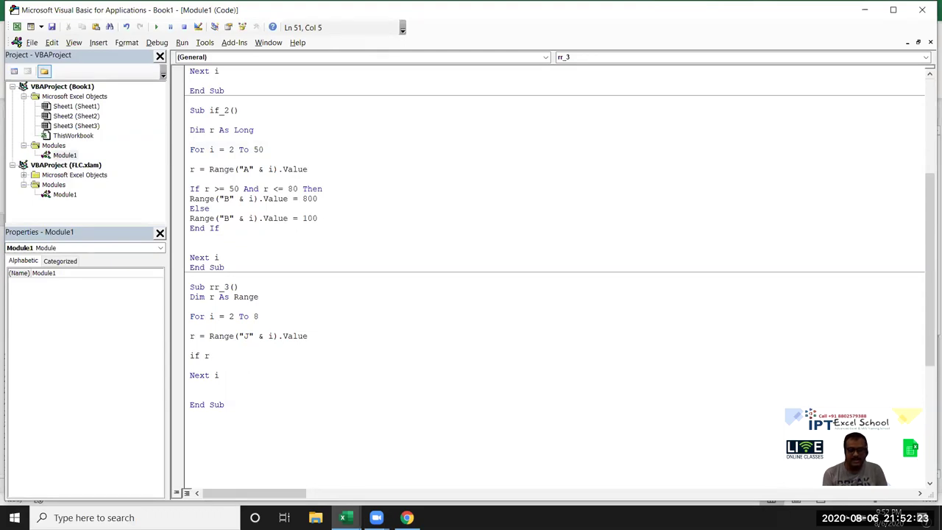
{"action": "type", "text": "=1 or r=2 or r=3 "}
{"action": "type", "text": "or r=4The"}
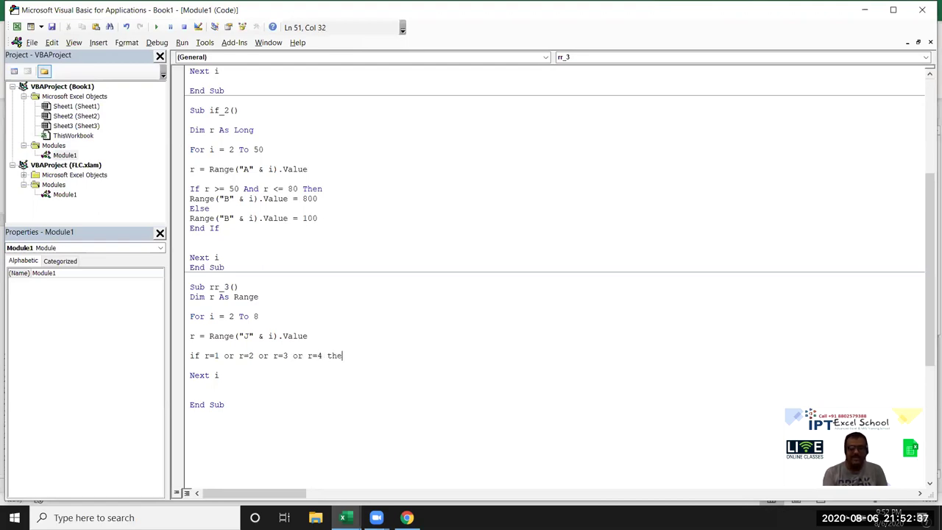
{"action": "type", "text": "n"}
{"action": "key", "text": "Return"}
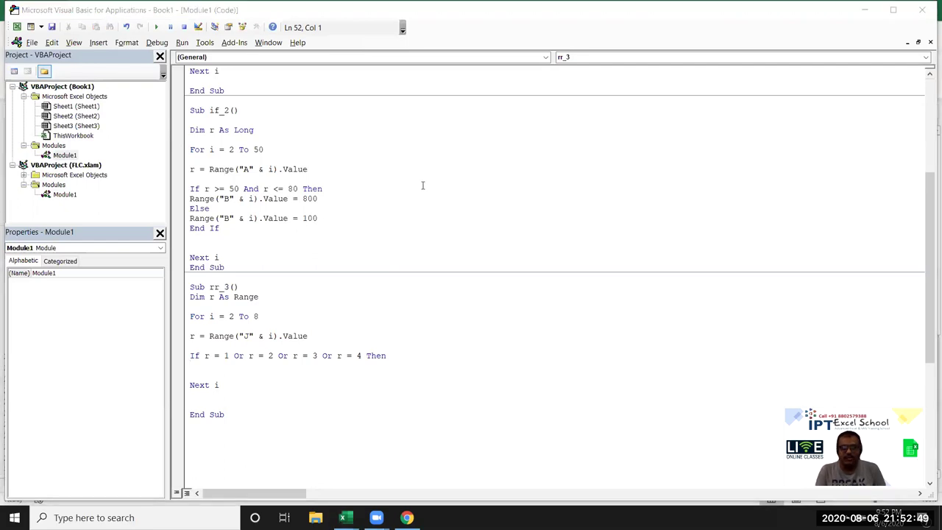
{"action": "key", "text": "alt+Tab"}
- Replace the codes in J2:J5 with 11, 22, 33 and 44, then go back to VBA
{"action": "left_click", "coordinate": [444, 152]}
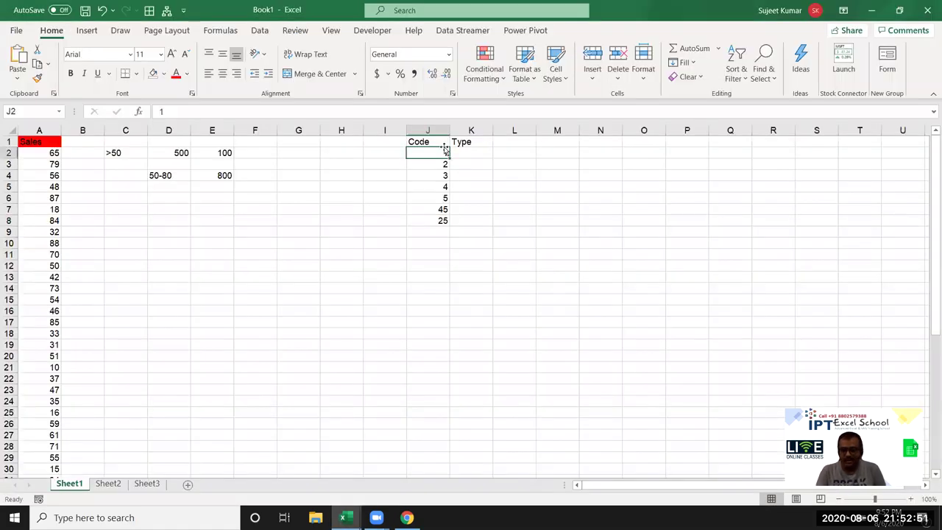
{"action": "key", "text": "Down"}
{"action": "type", "text": "2"}
{"action": "key", "text": "Return"}
{"action": "type", "text": "33"}
{"action": "key", "text": "Return"}
{"action": "type", "text": "44"}
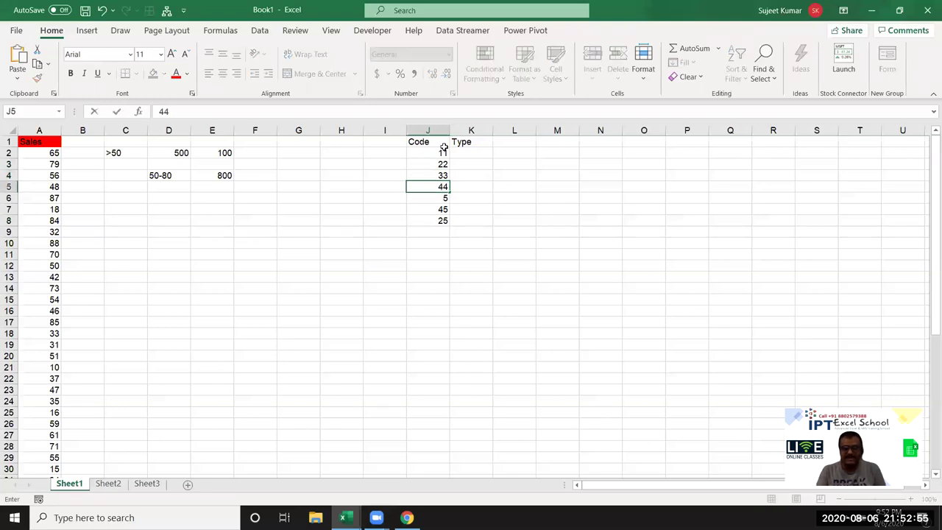
{"action": "key", "text": "Return"}
{"action": "key", "text": "alt+Tab"}
- Change the If condition's tested values to 11, 22, 33 and 44
{"action": "left_click", "coordinate": [225, 356]}
{"action": "type", "text": "1"}
{"action": "double_click", "coordinate": [276, 356]}
{"action": "type", "text": "22"}
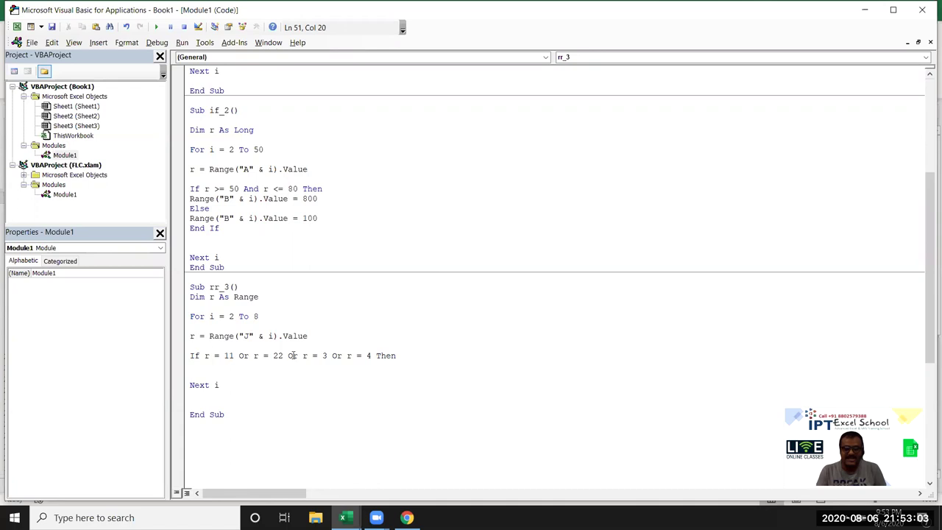
{"action": "left_click", "coordinate": [322, 356]}
{"action": "double_click", "coordinate": [323, 357]}
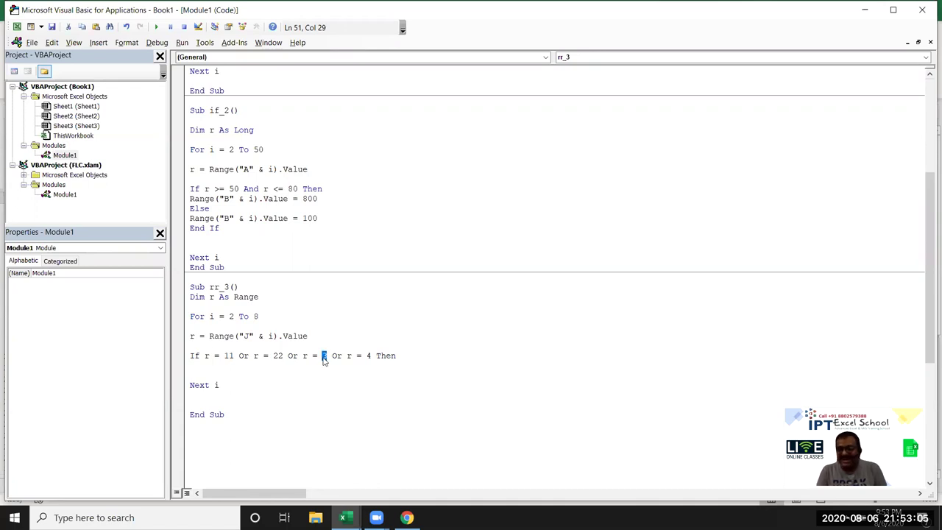
{"action": "type", "text": "33"}
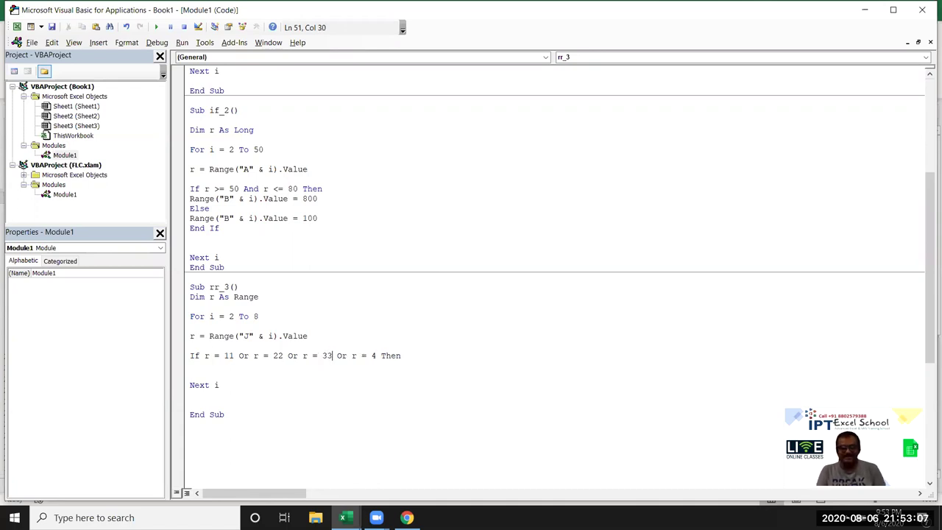
{"action": "double_click", "coordinate": [373, 356]}
{"action": "type", "text": "44"}
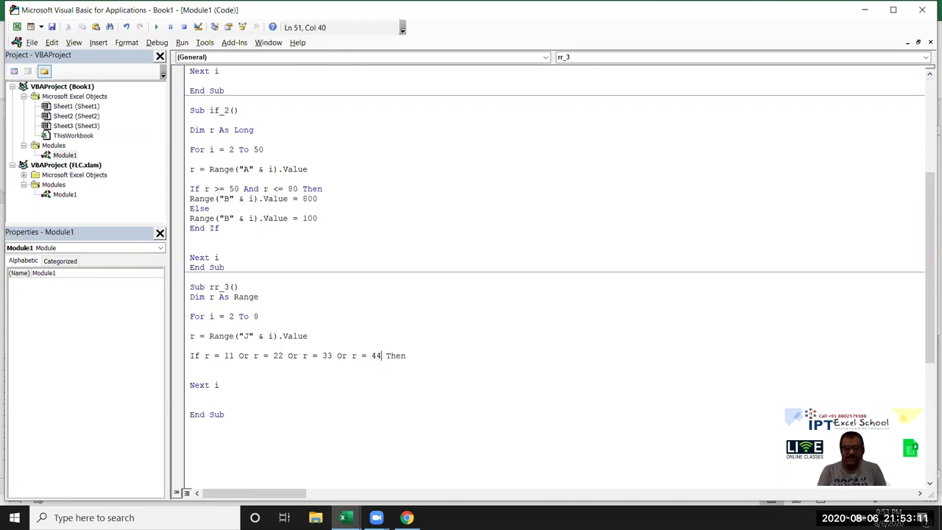
{"action": "left_click", "coordinate": [416, 355]}
- Add Range("k" & i).Value = "Metro" as the Then action
{"action": "key", "text": "Return"}
{"action": "key", "text": "Return"}
{"action": "left_click", "coordinate": [190, 365]}
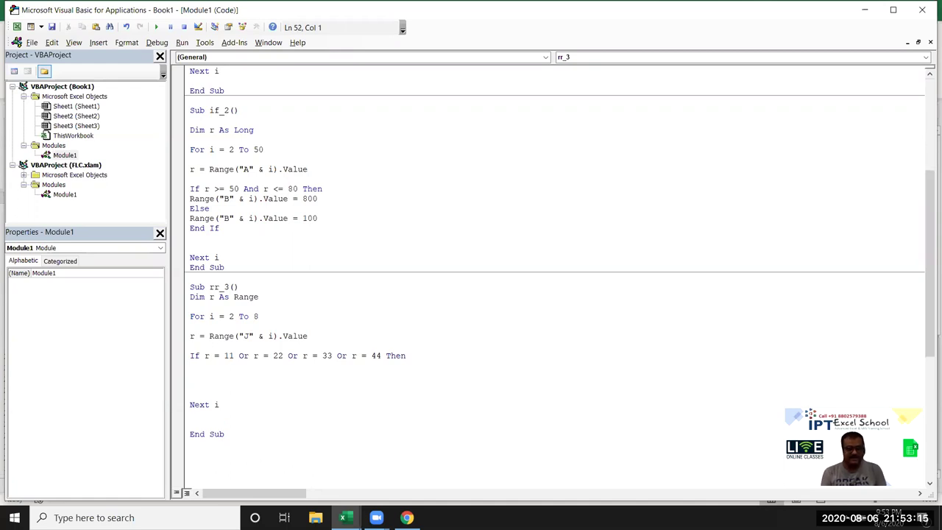
{"action": "key", "text": "Return"}
{"action": "type", "text": "range"}
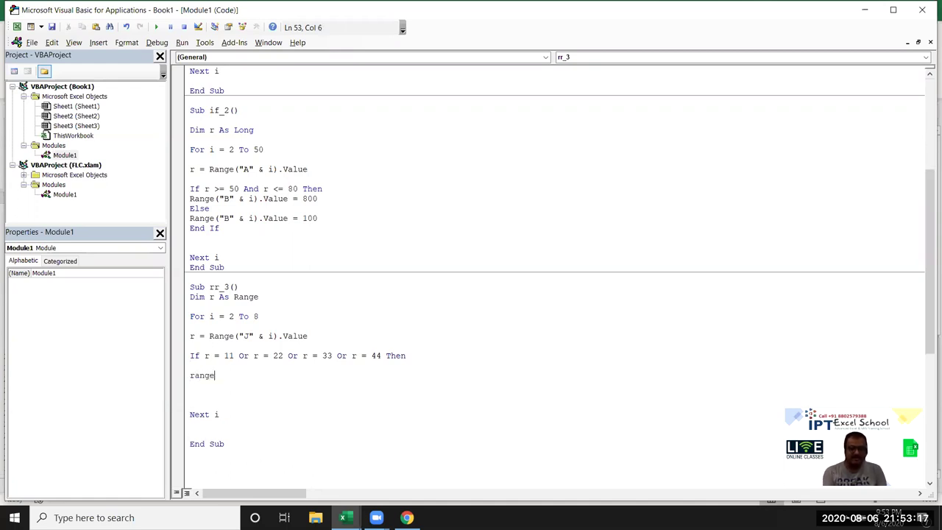
{"action": "type", "text": "(\"k\" & i"}
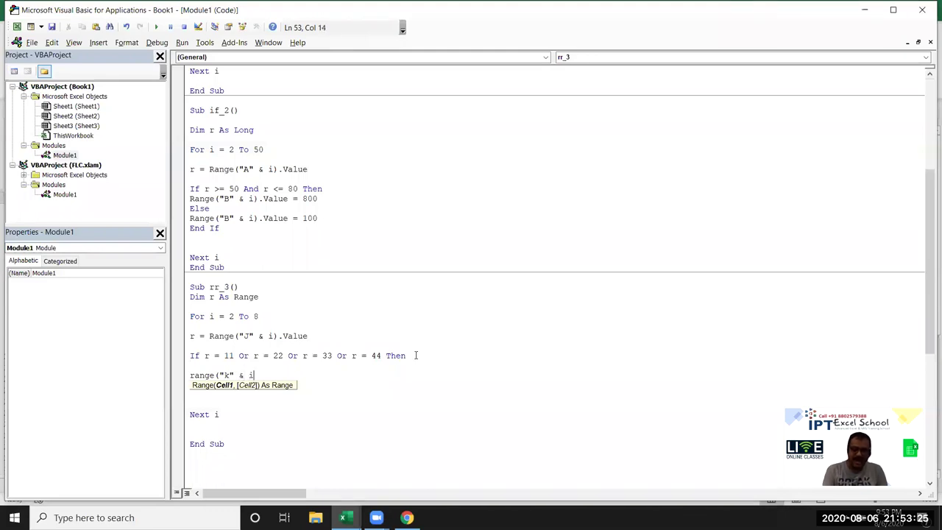
{"action": "type", "text": ")/."}
{"action": "key", "text": "BackSpace"}
{"action": "key", "text": "BackSpace"}
{"action": "type", "text": ".Value "}
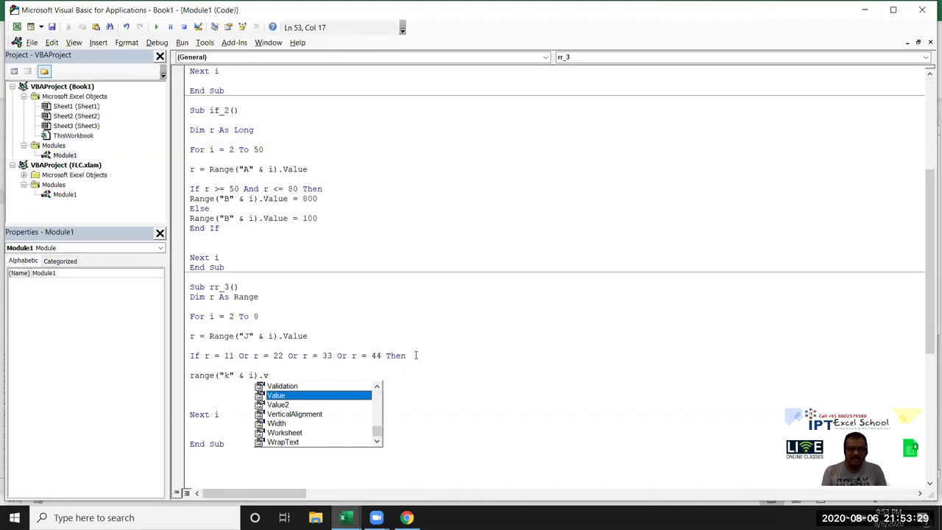
{"action": "type", "text": "= "}
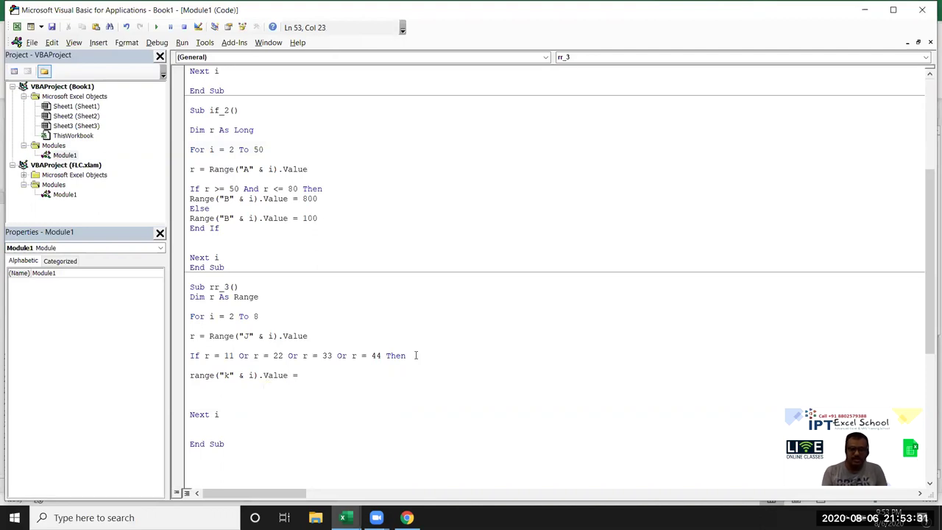
{"action": "type", "text": "\"Metro\""}
{"action": "key", "text": "Return"}
- Add an Else branch writing "Other" to column K and close it with End If
{"action": "type", "text": "Else"}
{"action": "key", "text": "Return"}
{"action": "key", "text": "Up"}
{"action": "key", "text": "Up"}
{"action": "key", "text": "shift+Down"}
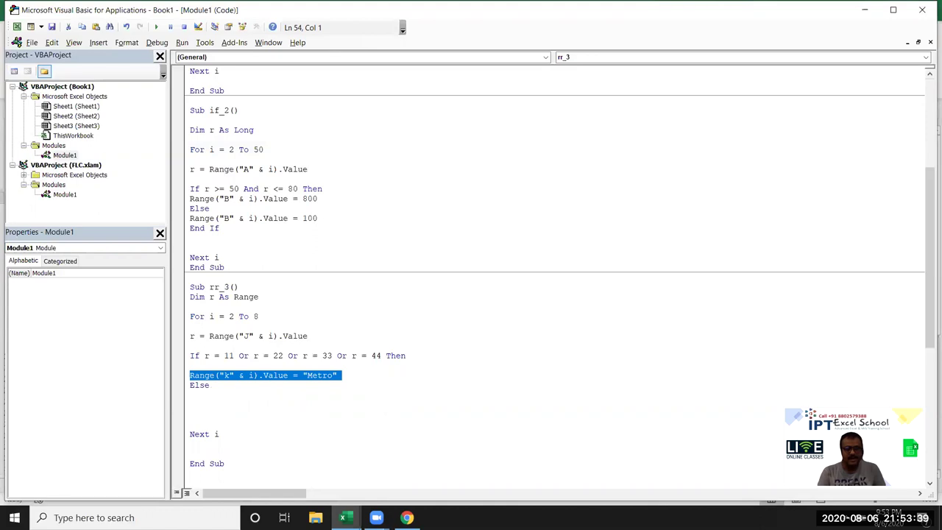
{"action": "key", "text": "ctrl+c"}
{"action": "key", "text": "Down"}
{"action": "key", "text": "ctrl+v"}
{"action": "key", "text": "BackSpace"}
{"action": "key", "text": "BackSpace"}
{"action": "key", "text": "BackSpace"}
{"action": "key", "text": "BackSpace"}
{"action": "key", "text": "BackSpace"}
{"action": "key", "text": "BackSpace"}
{"action": "key", "text": "BackSpace"}
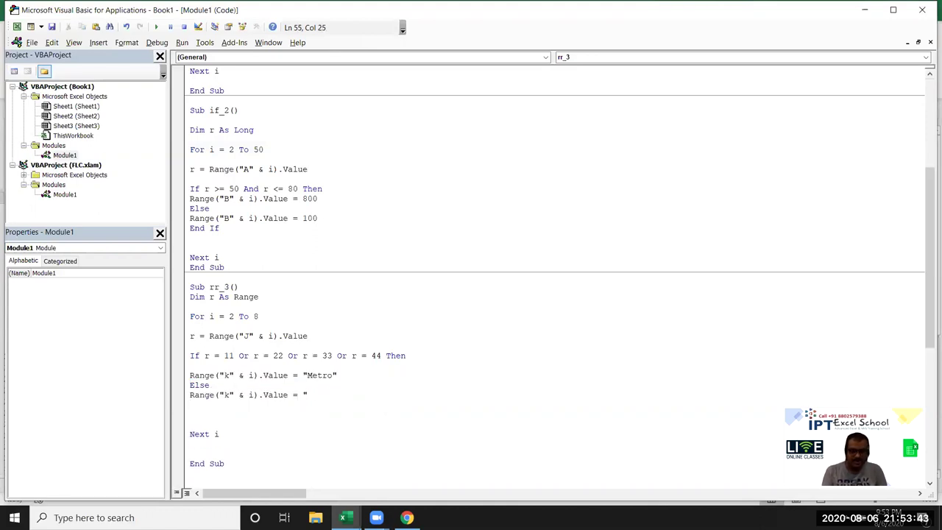
{"action": "type", "text": "Other\""}
{"action": "key", "text": "Return"}
{"action": "type", "text": "End If"}
{"action": "key", "text": "Return"}
{"action": "scroll", "coordinate": [424, 374], "scroll_direction": "down", "scroll_amount": 4}
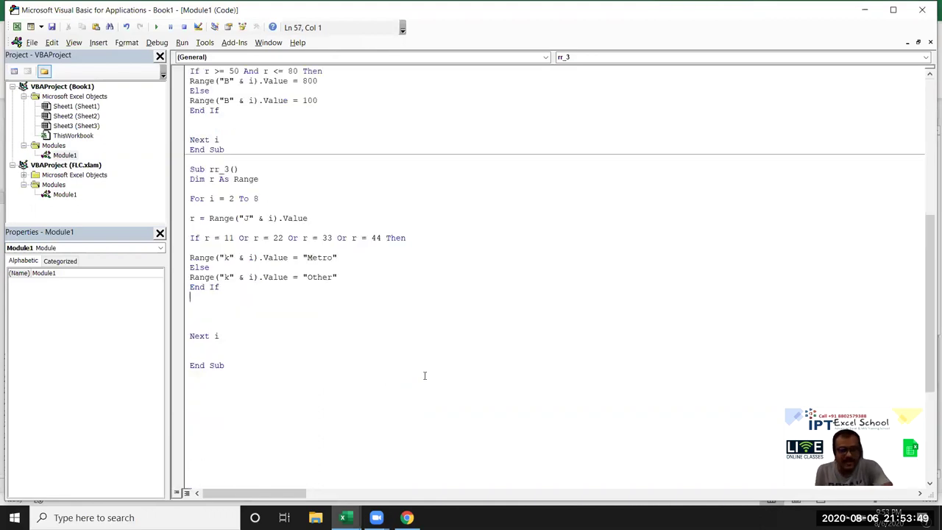
{"action": "scroll", "coordinate": [380, 360], "scroll_direction": "down", "scroll_amount": 1}
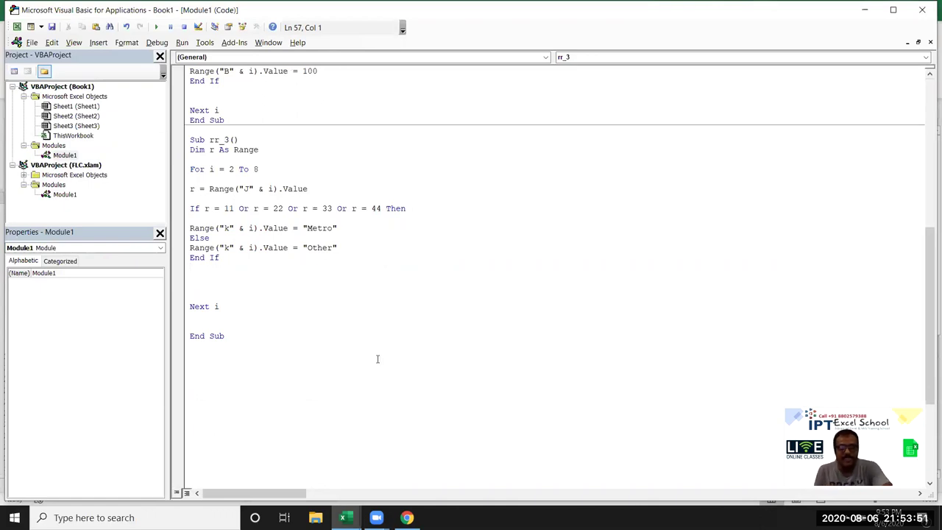
{"action": "double_click", "coordinate": [244, 208]}
{"action": "double_click", "coordinate": [292, 208]}
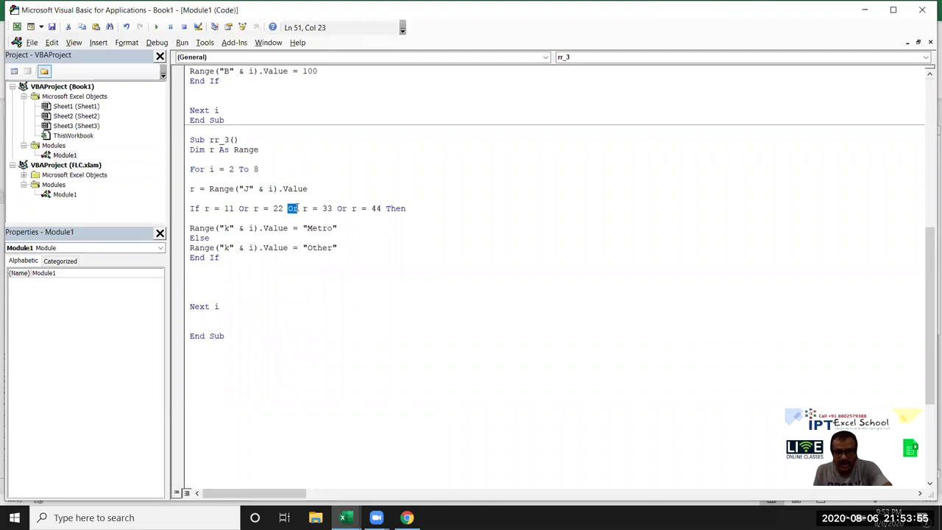
{"action": "scroll", "coordinate": [346, 209], "scroll_direction": "up", "scroll_amount": 3}
{"action": "scroll", "coordinate": [342, 216], "scroll_direction": "up", "scroll_amount": 2}
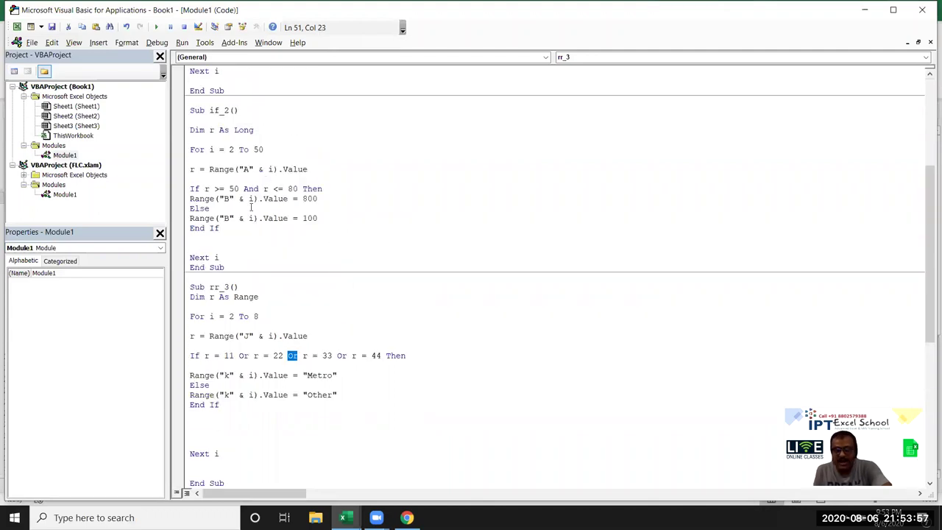
{"action": "left_click_drag", "start_coordinate": [244, 189], "coordinate": [253, 189]}
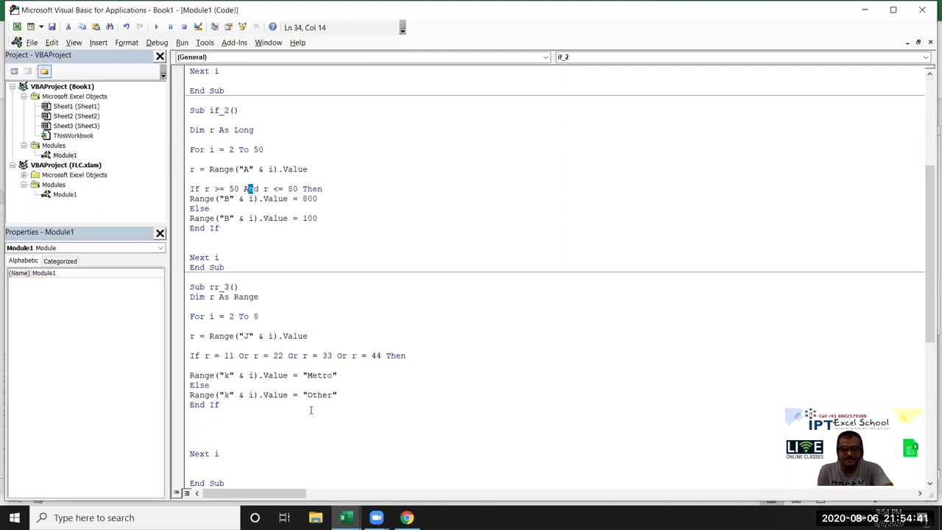
{"action": "left_click", "coordinate": [235, 410]}
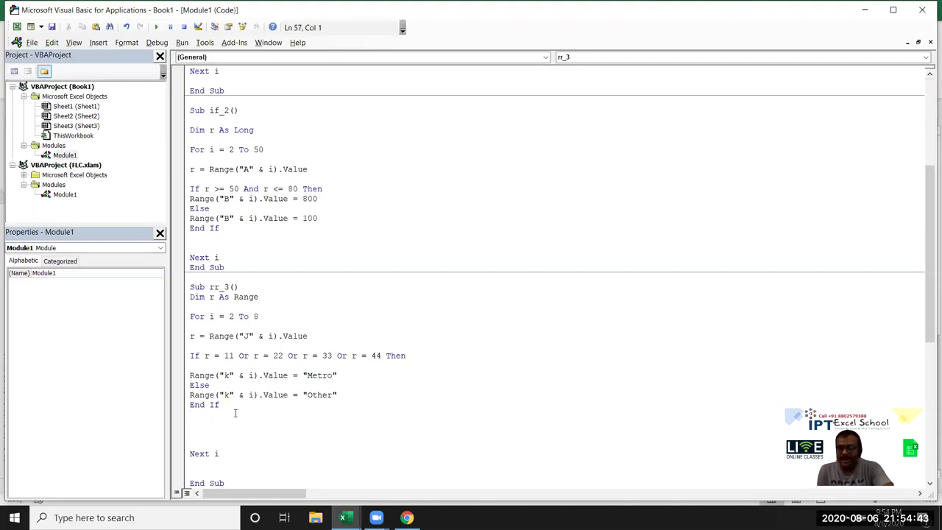
{"action": "mouse_move", "coordinate": [188, 355]}
{"action": "left_mouse_down"}
{"action": "mouse_move", "coordinate": [195, 375]}
{"action": "mouse_move", "coordinate": [197, 365]}
{"action": "left_mouse_up"}
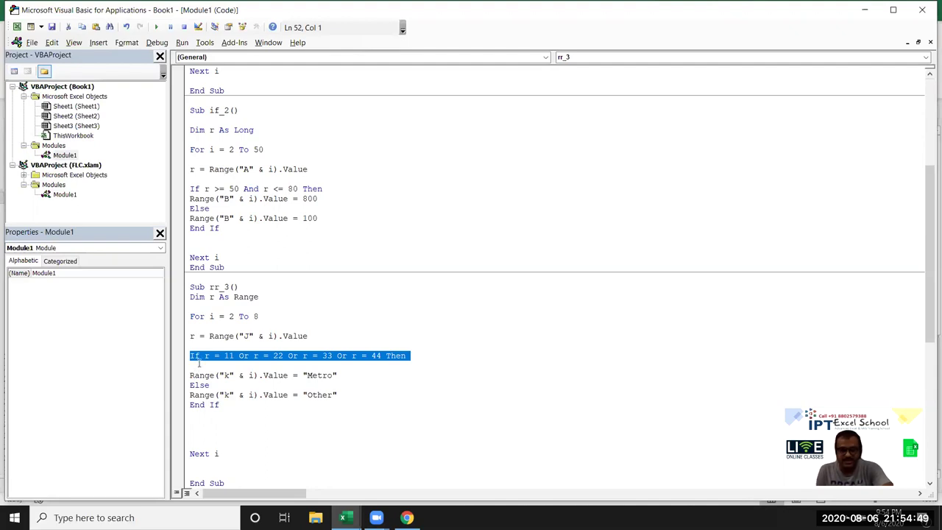
{"action": "left_click", "coordinate": [270, 402]}
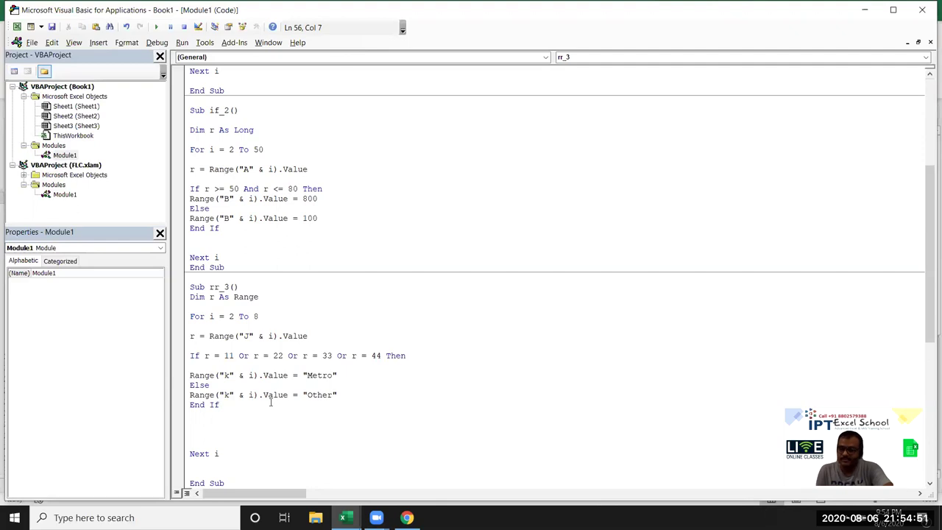
{"action": "left_click", "coordinate": [251, 355]}
- Replace r in If r >= 50 Then with the copied Range("A" & i).Value expression
{"action": "left_click", "coordinate": [202, 356]}
{"action": "scroll", "coordinate": [202, 355], "scroll_direction": "up", "scroll_amount": 7}
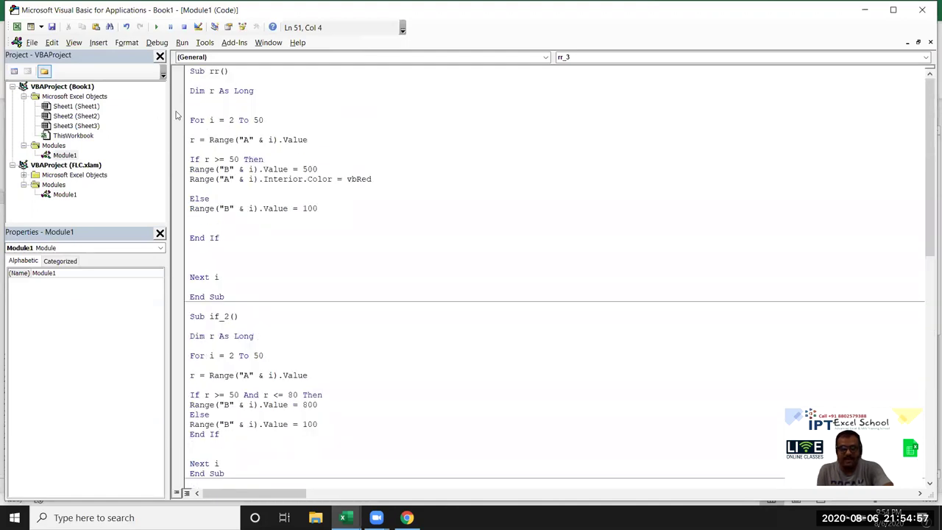
{"action": "left_click_drag", "start_coordinate": [190, 140], "coordinate": [310, 140]}
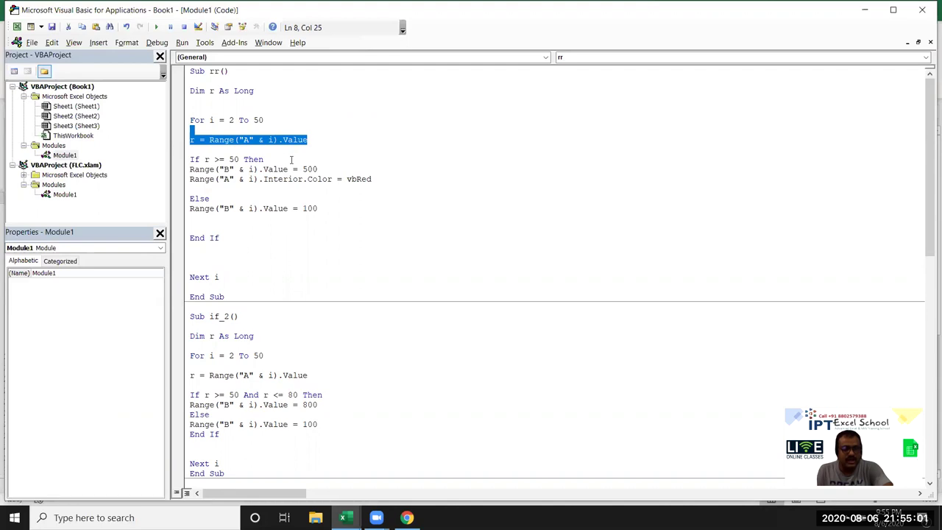
{"action": "left_click", "coordinate": [312, 140]}
{"action": "mouse_move", "coordinate": [312, 140]}
{"action": "left_mouse_down"}
{"action": "mouse_move", "coordinate": [209, 140]}
{"action": "mouse_move", "coordinate": [242, 159]}
{"action": "left_mouse_up"}
{"action": "left_click", "coordinate": [202, 159]}
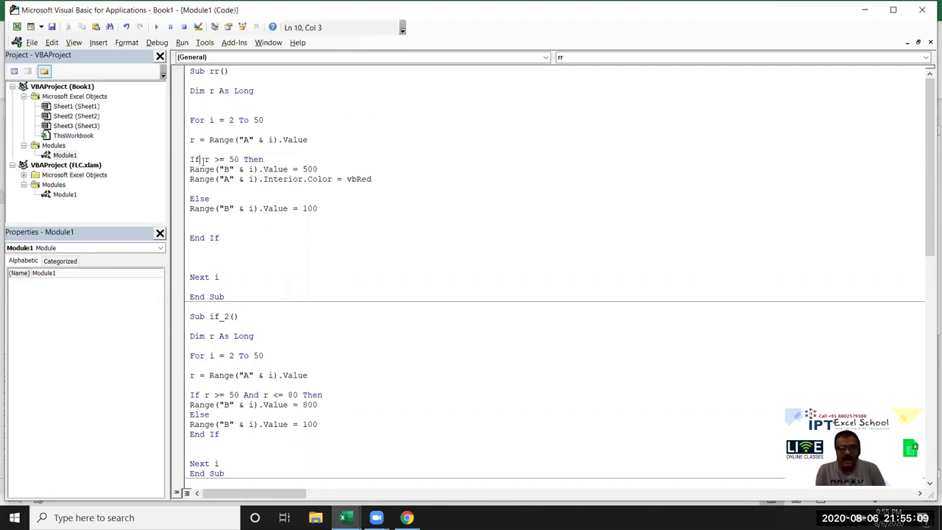
{"action": "double_click", "coordinate": [206, 159]}
{"action": "key", "text": "ctrl+v"}
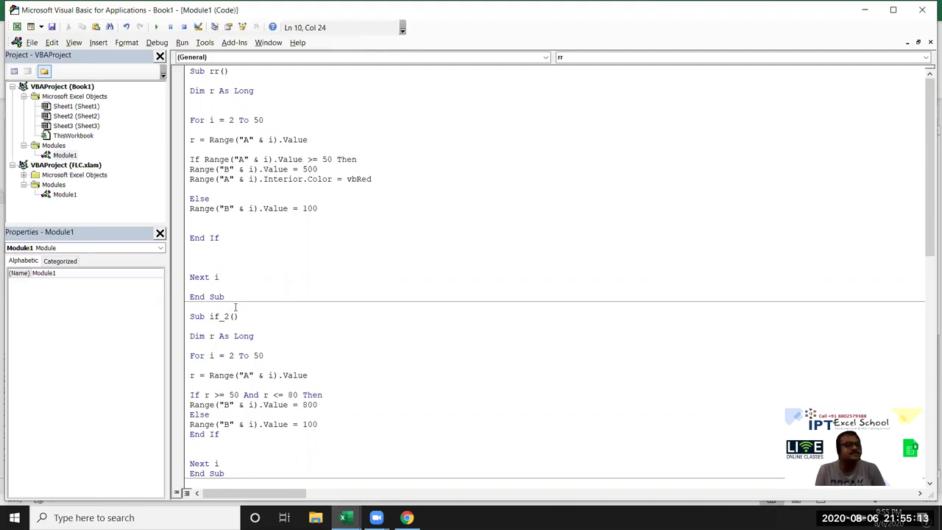
{"action": "scroll", "coordinate": [235, 306], "scroll_direction": "down", "scroll_amount": 6}
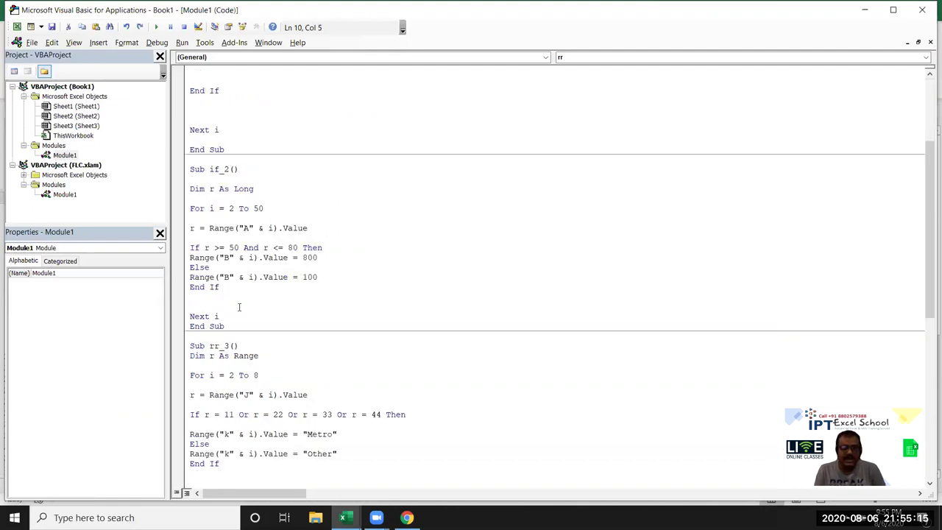
{"action": "scroll", "coordinate": [236, 306], "scroll_direction": "down", "scroll_amount": 5}
{"action": "left_click", "coordinate": [243, 299]}
{"action": "left_click", "coordinate": [211, 238]}
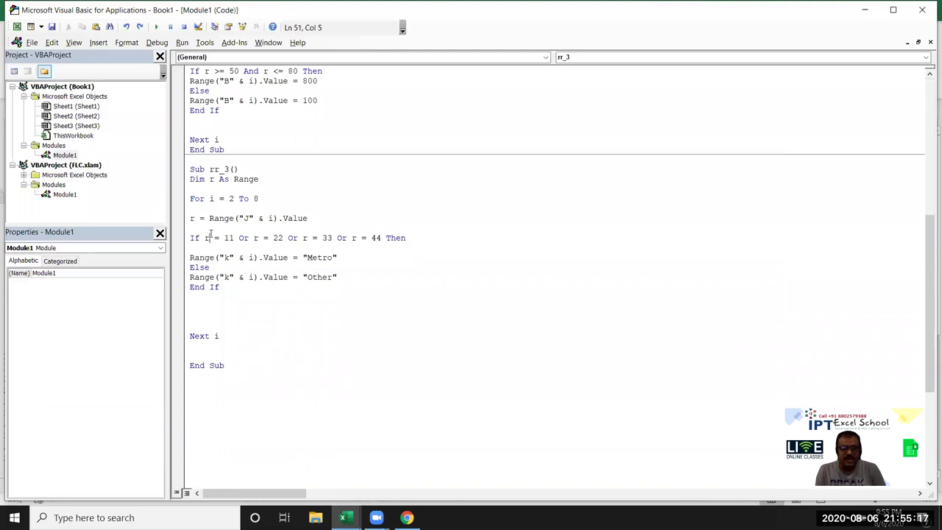
{"action": "left_click", "coordinate": [254, 238]}
{"action": "left_click", "coordinate": [302, 237]}
{"action": "left_click", "coordinate": [352, 238]}
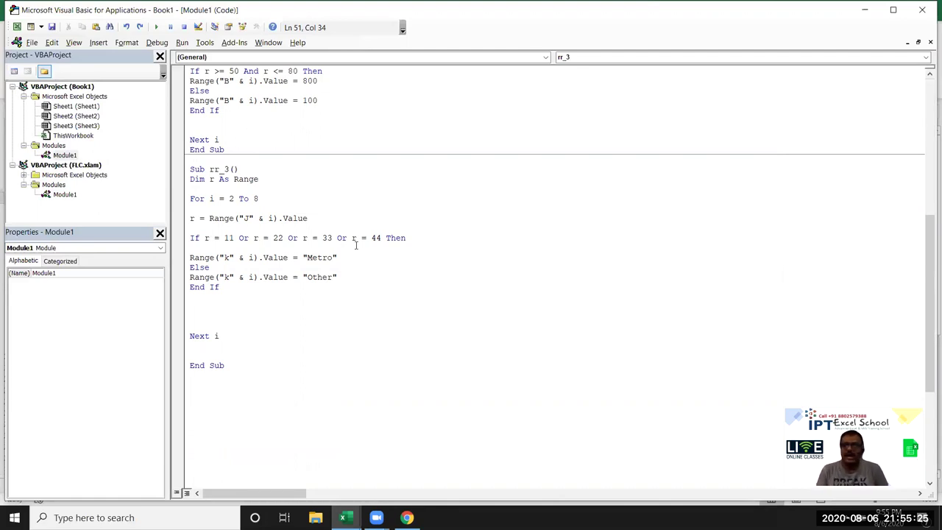
{"action": "left_click_drag", "start_coordinate": [189, 189], "coordinate": [157, 189]}
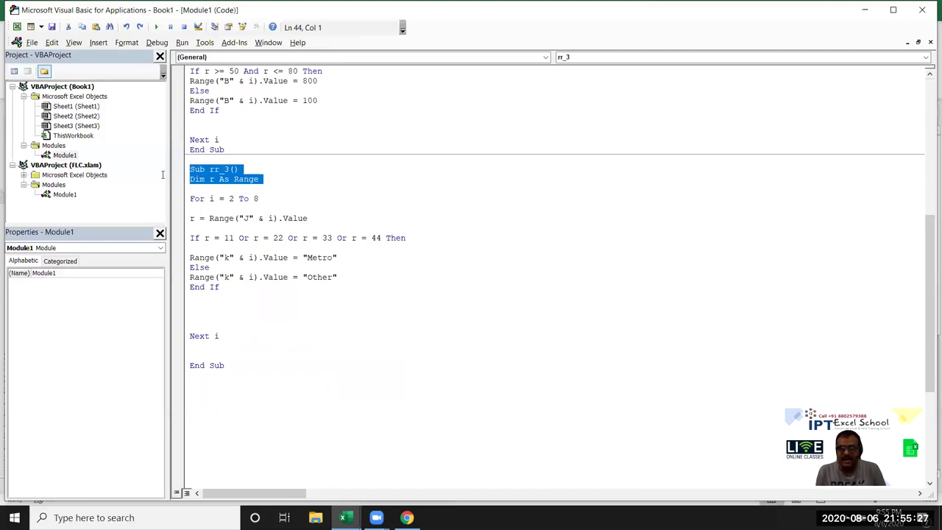
{"action": "key", "text": "shift+Up"}
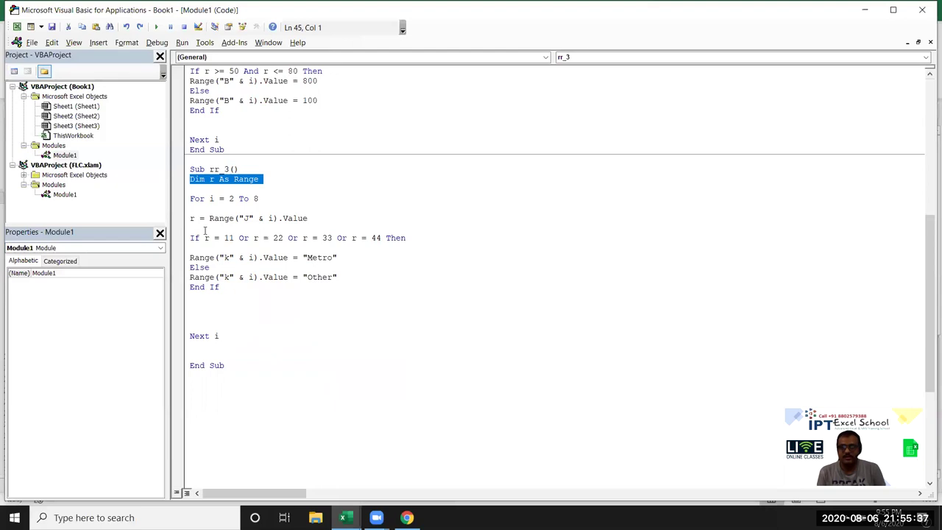
{"action": "left_click_drag", "start_coordinate": [204, 237], "coordinate": [210, 238]}
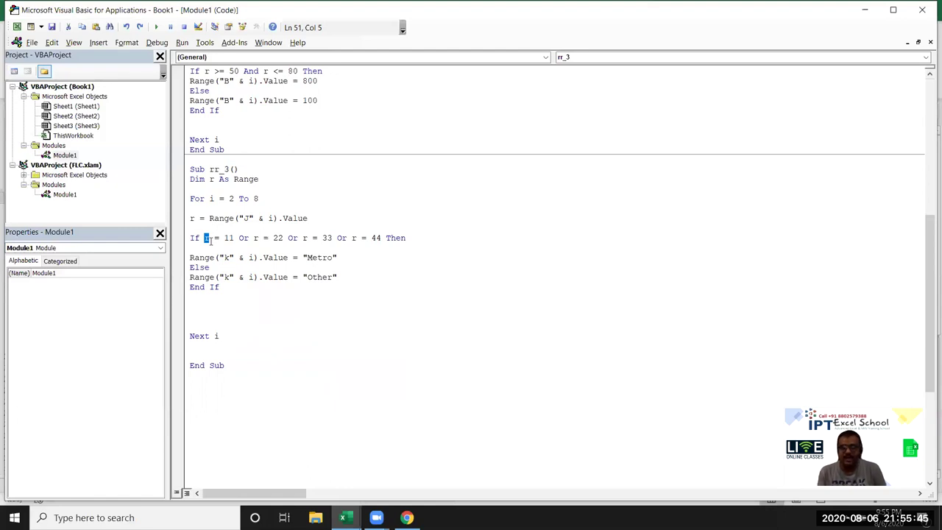
{"action": "scroll", "coordinate": [209, 239], "scroll_direction": "up", "scroll_amount": 4}
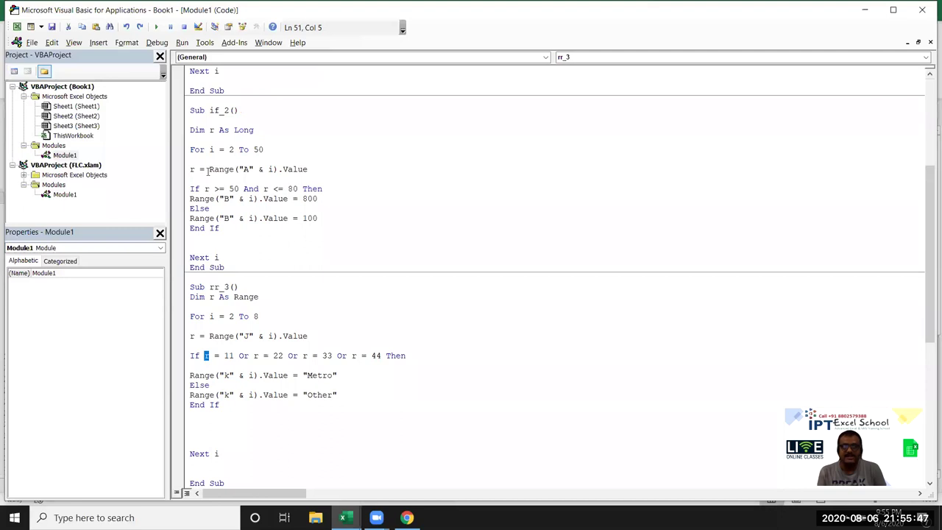
{"action": "left_click_drag", "start_coordinate": [209, 169], "coordinate": [307, 169]}
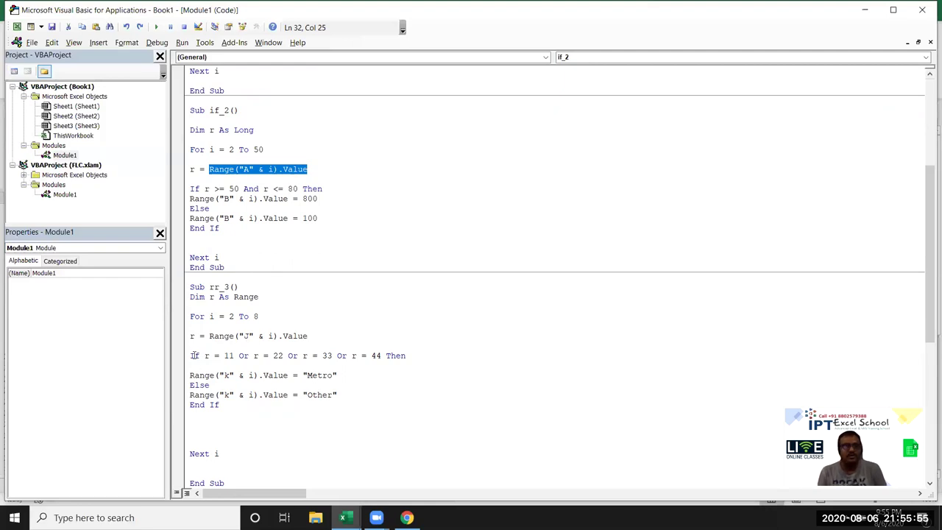
{"action": "left_click_drag", "start_coordinate": [191, 356], "coordinate": [441, 354]}
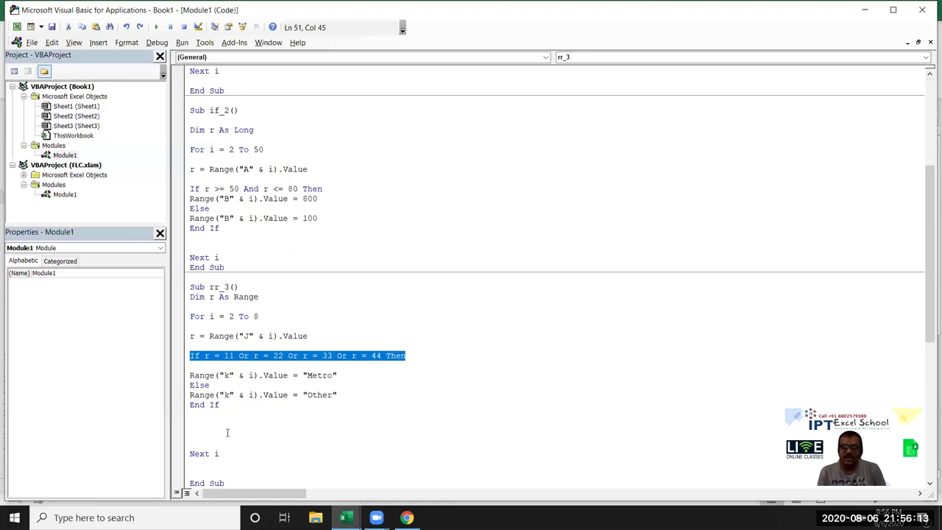
{"action": "left_click_drag", "start_coordinate": [227, 432], "coordinate": [190, 367]}
{"action": "scroll", "coordinate": [250, 446], "scroll_direction": "down", "scroll_amount": 3}
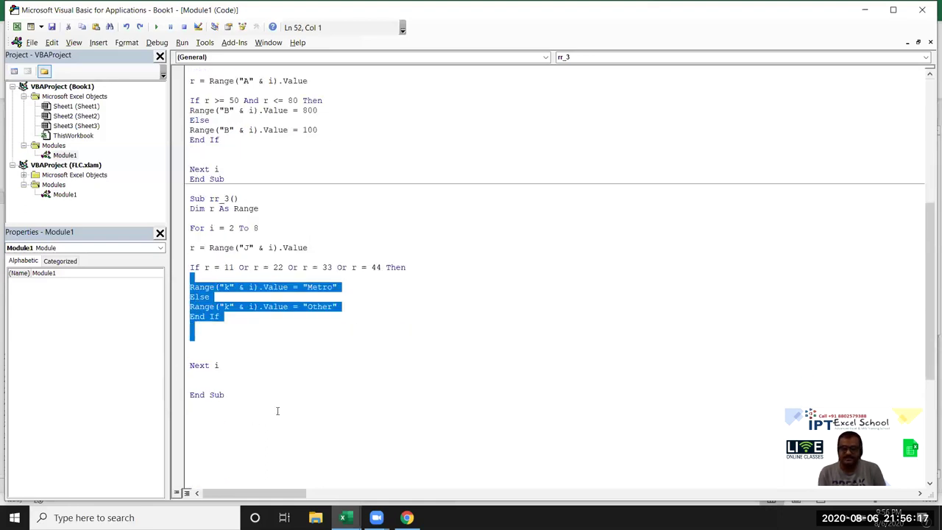
{"action": "left_click", "coordinate": [298, 354]}
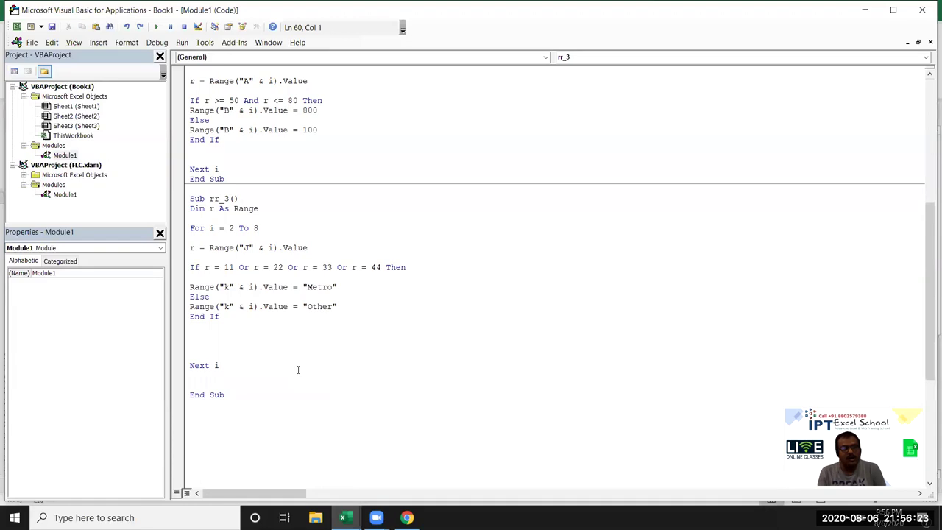
{"action": "double_click", "coordinate": [234, 228]}
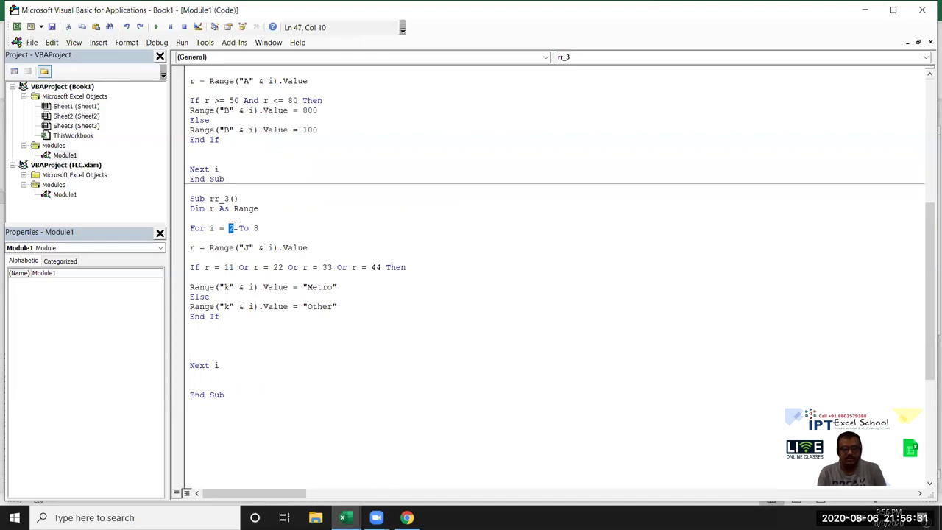
{"action": "double_click", "coordinate": [212, 227]}
{"action": "left_click", "coordinate": [191, 229]}
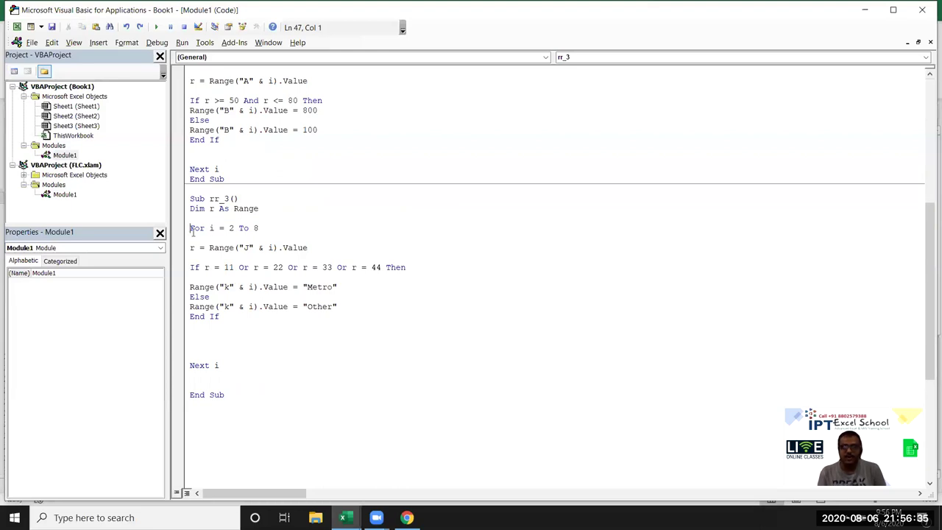
{"action": "left_click_drag", "start_coordinate": [191, 246], "coordinate": [258, 320]}
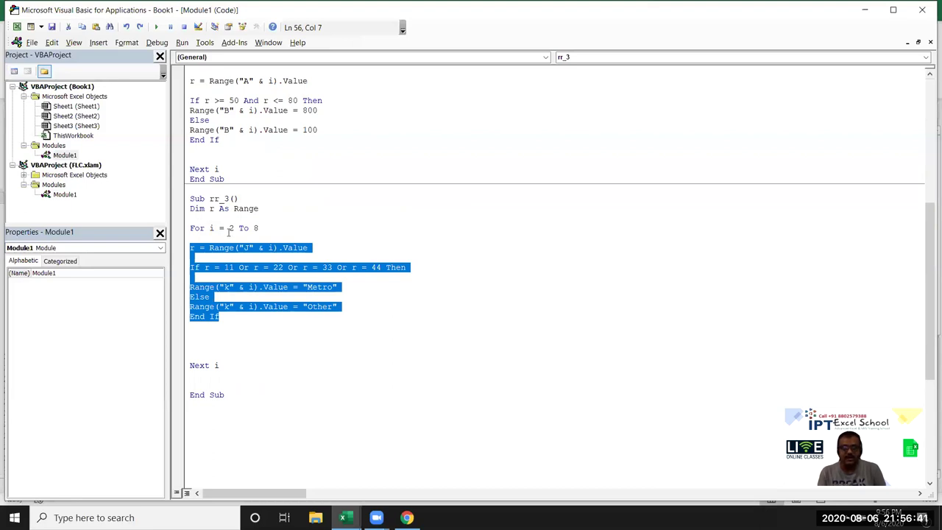
{"action": "left_click_drag", "start_coordinate": [228, 228], "coordinate": [260, 228]}
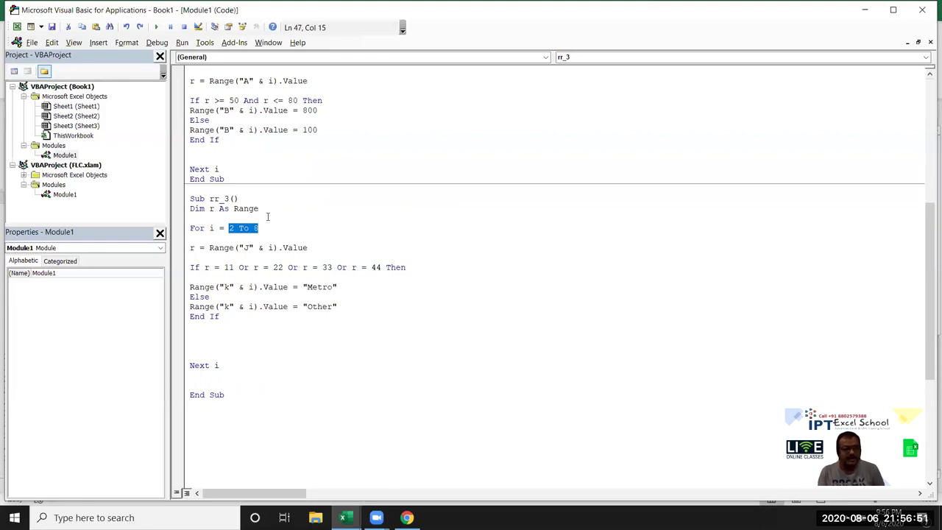
{"action": "left_click", "coordinate": [221, 228]}
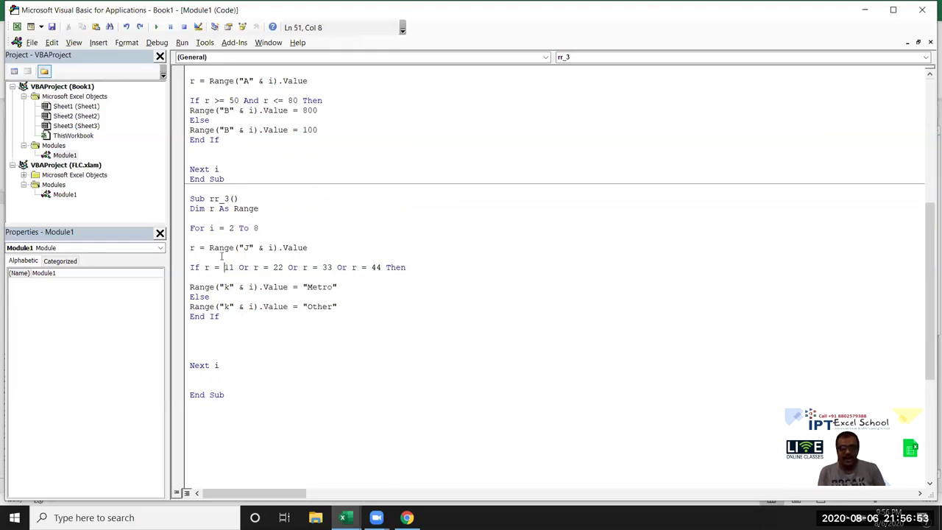
{"action": "double_click", "coordinate": [211, 228]}
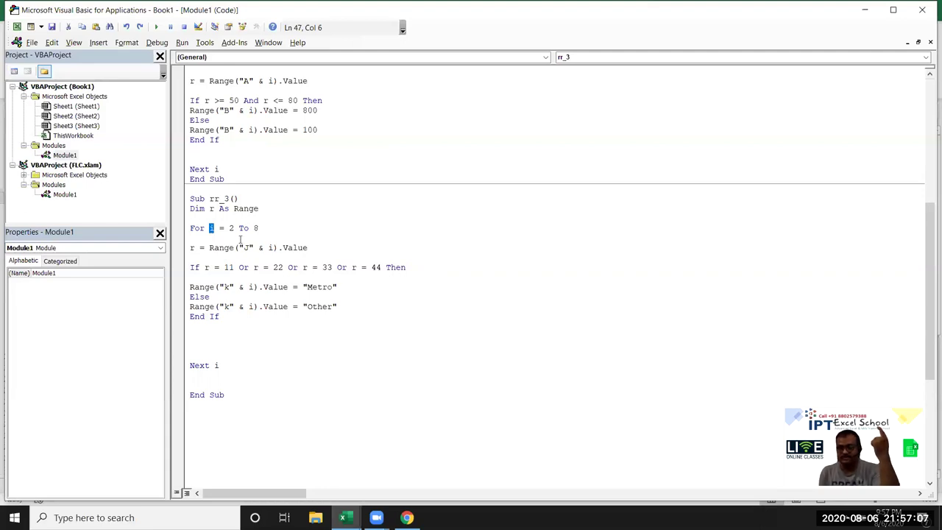
{"action": "left_click", "coordinate": [214, 214]}
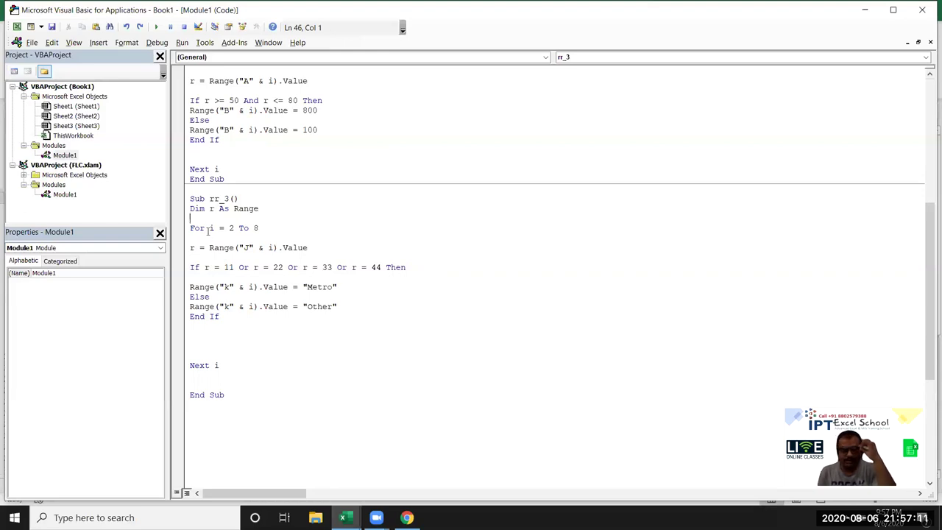
{"action": "double_click", "coordinate": [212, 209]}
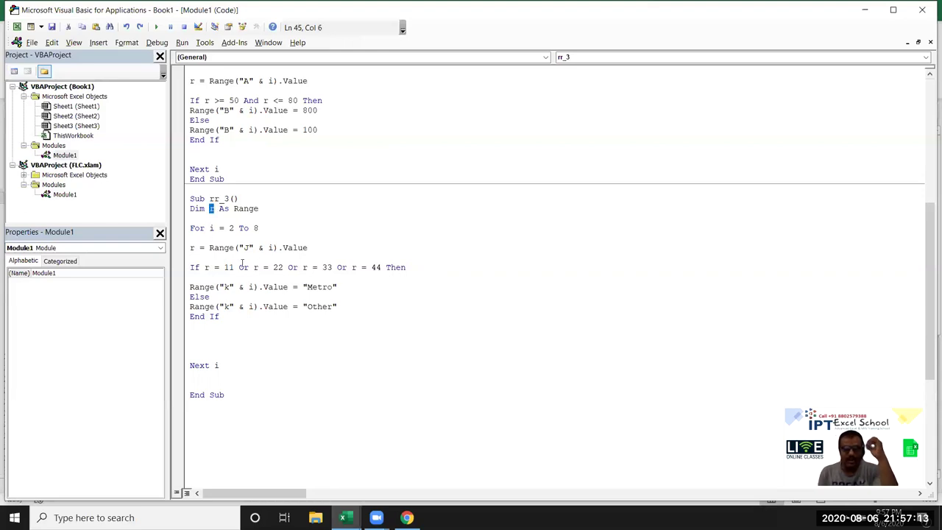
{"action": "double_click", "coordinate": [211, 228]}
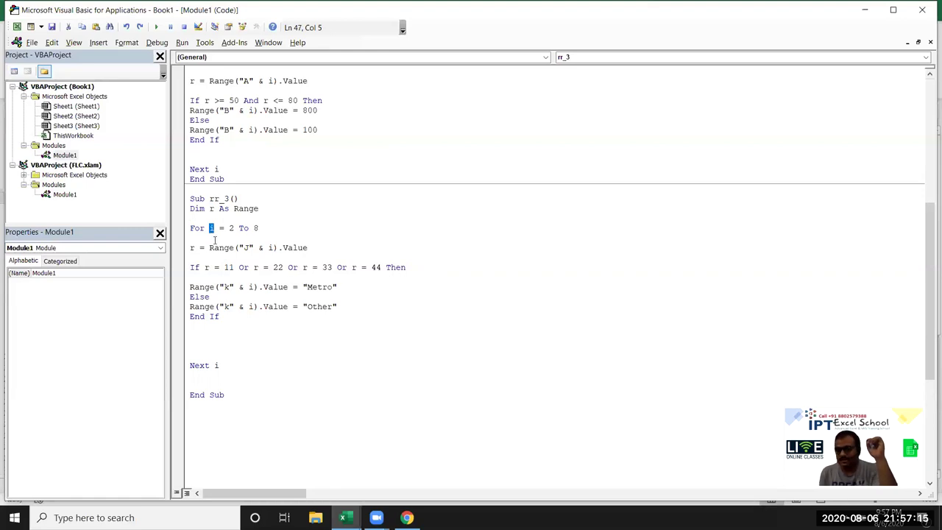
{"action": "left_click", "coordinate": [219, 248]}
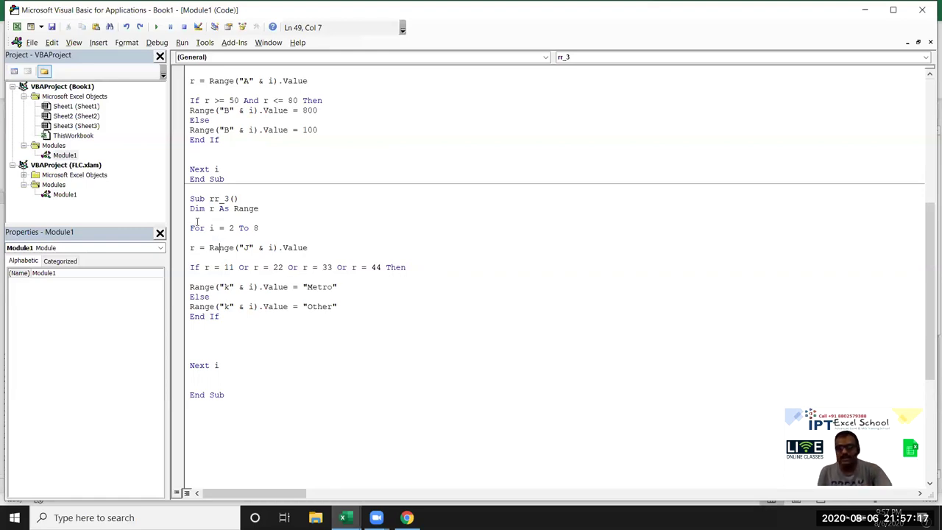
{"action": "double_click", "coordinate": [211, 228]}
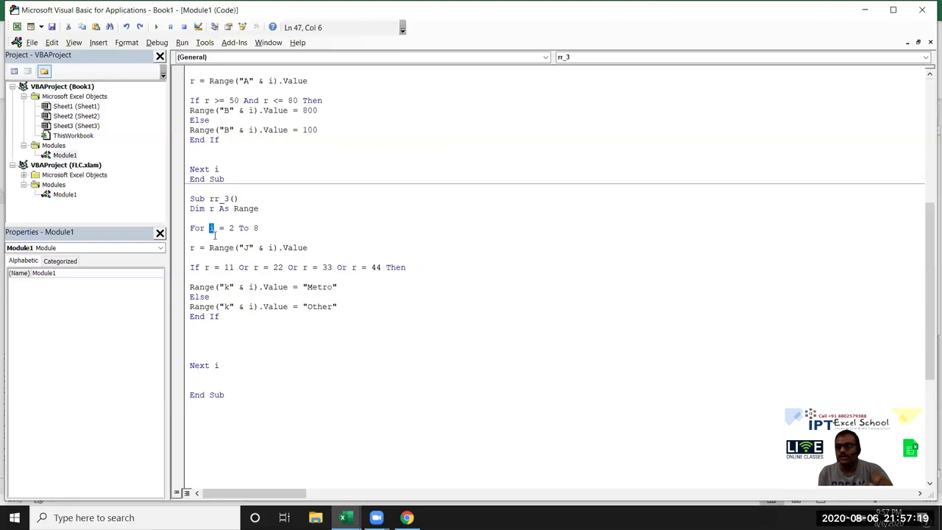
{"action": "left_click_drag", "start_coordinate": [238, 247], "coordinate": [274, 247]}
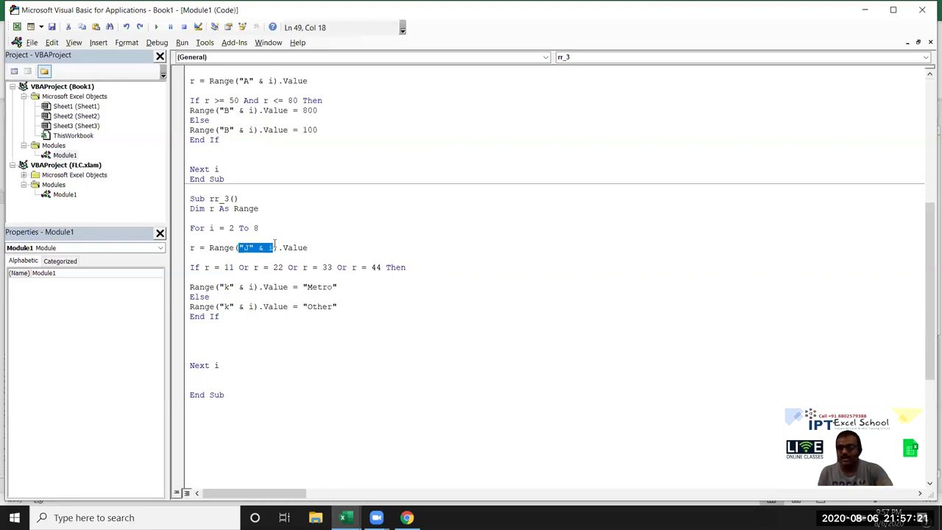
{"action": "left_click", "coordinate": [242, 267]}
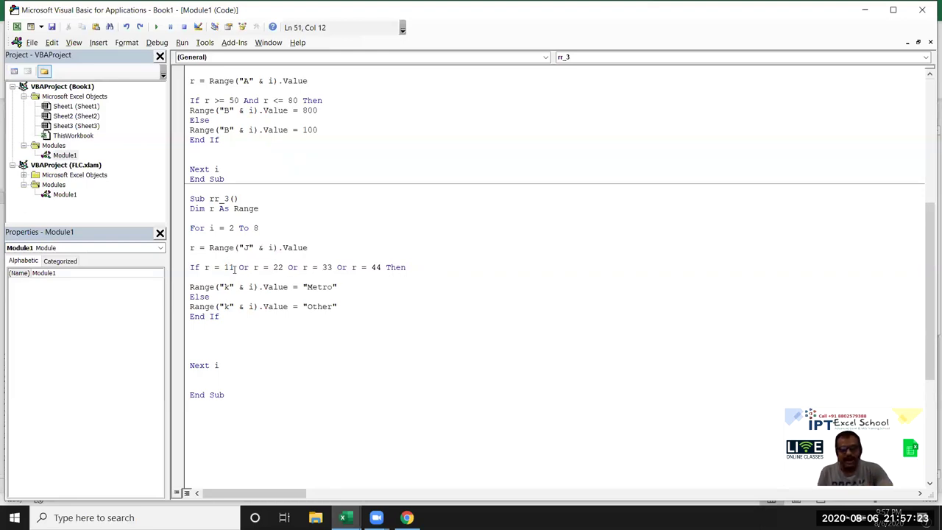
{"action": "left_click", "coordinate": [223, 237]}
{"action": "left_click", "coordinate": [221, 231]}
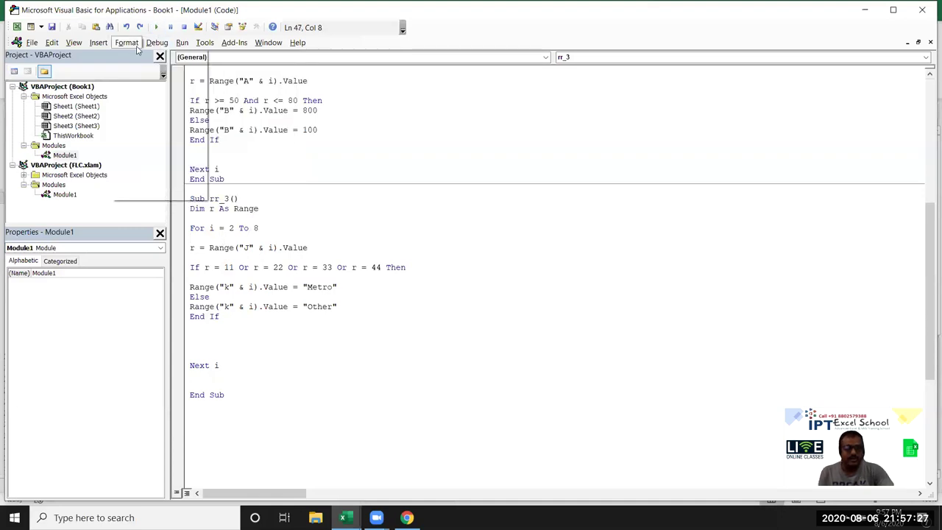
{"action": "left_click", "coordinate": [135, 45]}
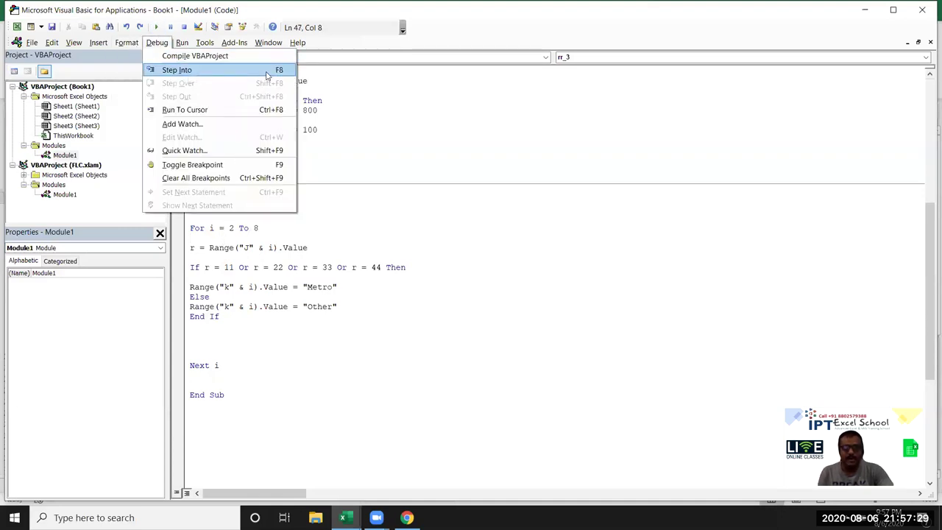
- Step through rr_3 with F8 until the Range line raises run-time error 91
{"action": "left_click", "coordinate": [217, 248]}
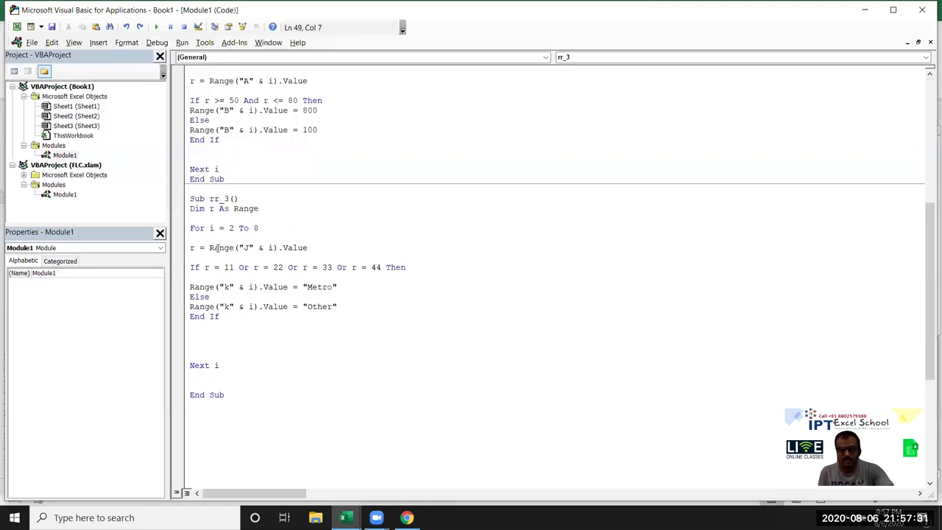
{"action": "key", "text": "F8"}
{"action": "key", "text": "F8"}
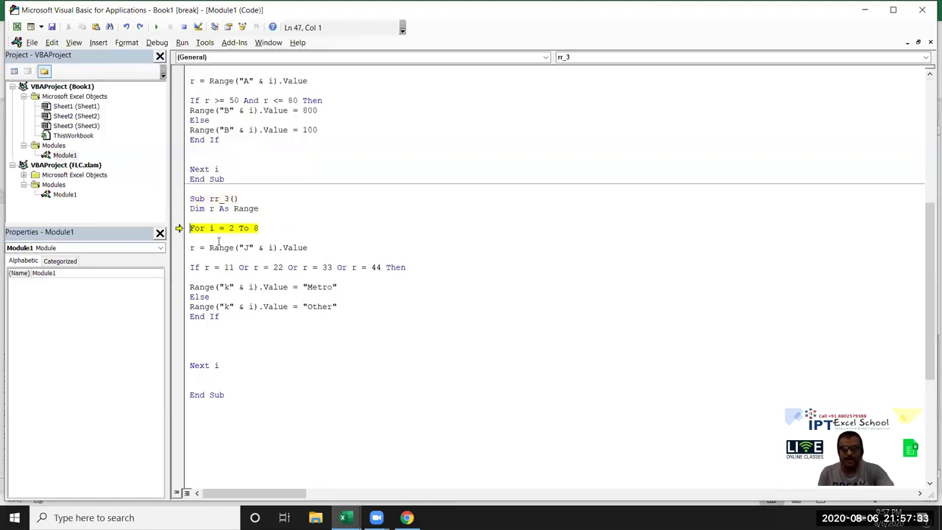
{"action": "key", "text": "F8"}
{"action": "mouse_move", "coordinate": [212, 228]}
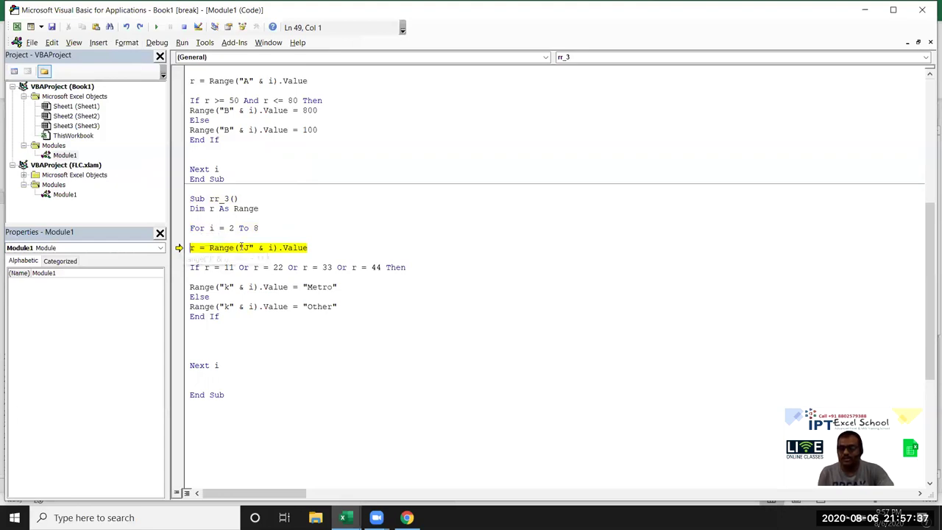
{"action": "mouse_move", "coordinate": [270, 247]}
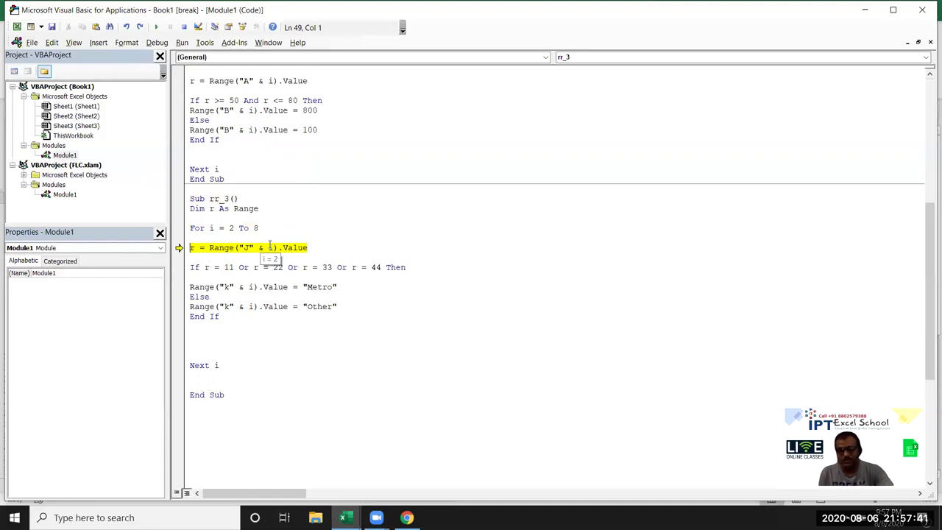
{"action": "key", "text": "F8"}
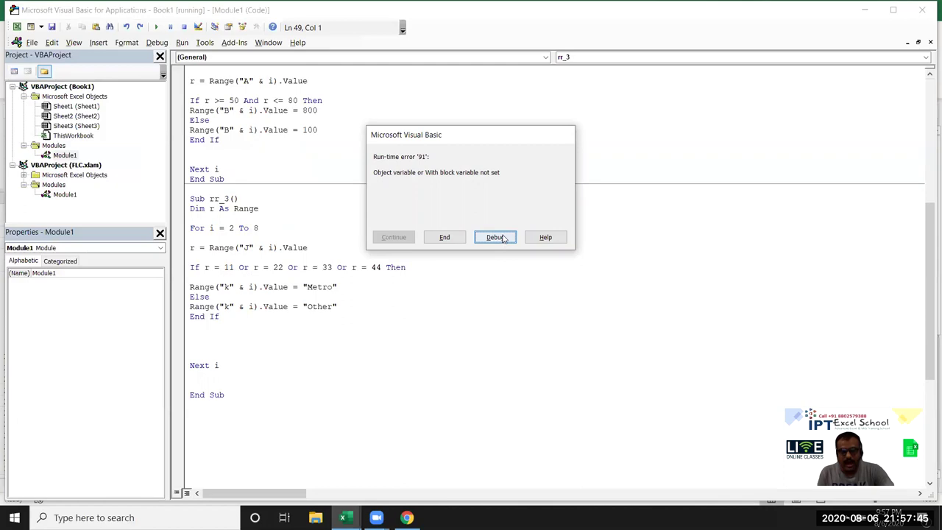
- Change r's declaration in rr_3 from As Range to As Long
{"action": "double_click", "coordinate": [245, 208]}
{"action": "key", "text": "BackSpace"}
{"action": "key", "text": "BackSpace"}
{"action": "type", "text": "lob"}
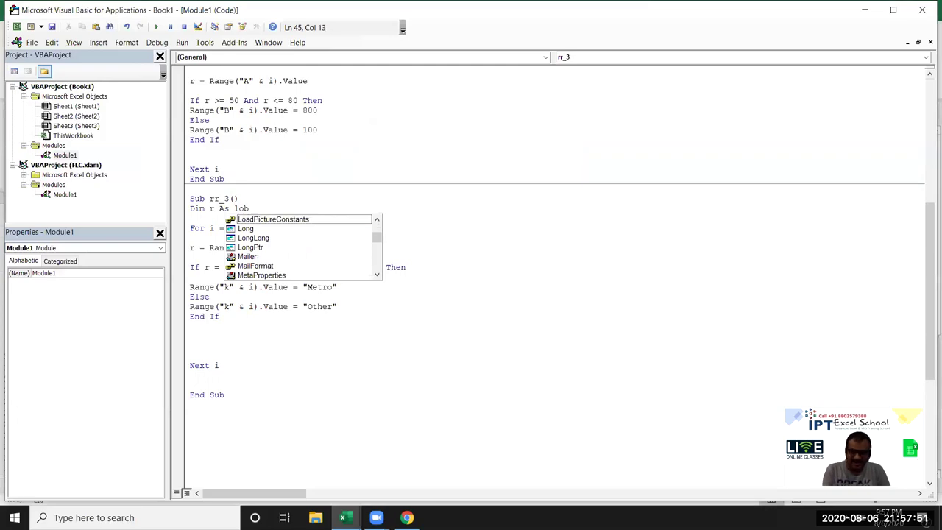
{"action": "left_click", "coordinate": [246, 228]}
{"action": "key", "text": "Tab"}
{"action": "left_click", "coordinate": [254, 247]}
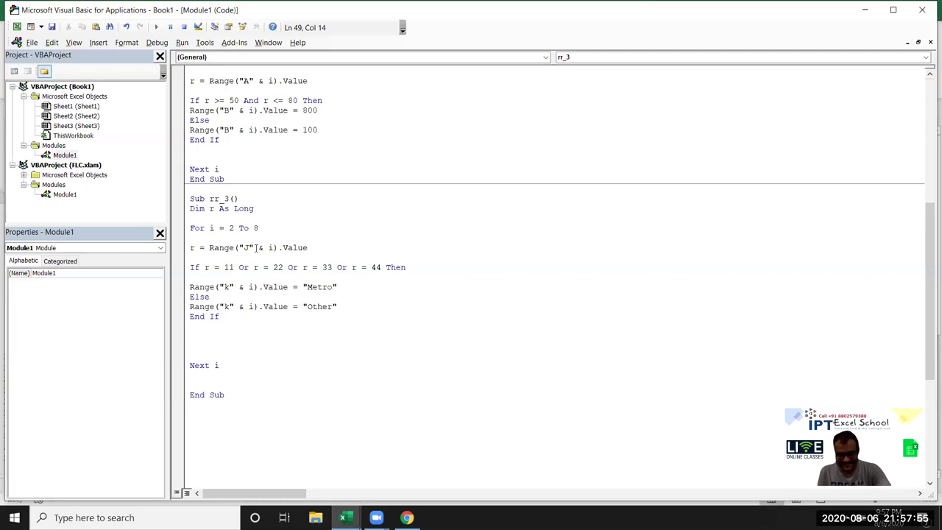
- Step through the first loop pass, reading column J into r and writing Metro to column K
{"action": "key", "text": "F8"}
{"action": "key", "text": "F8"}
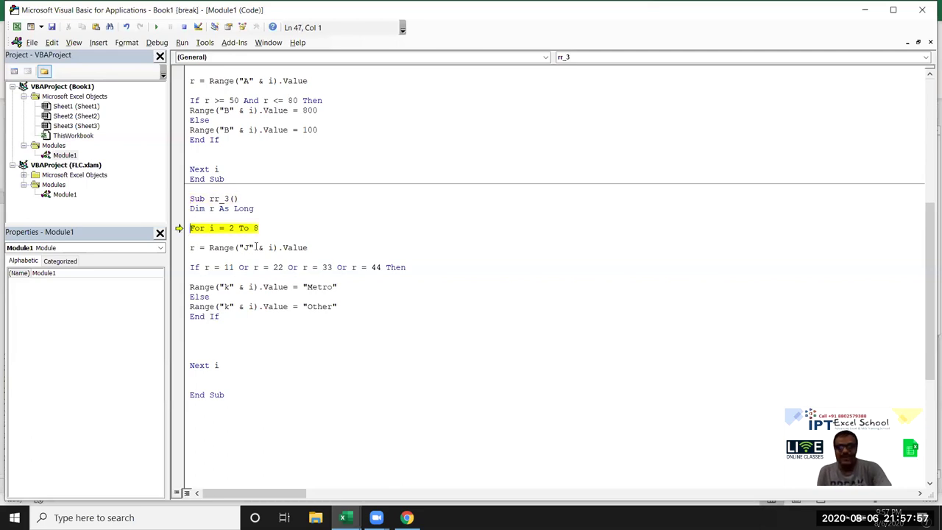
{"action": "key", "text": "F8"}
{"action": "mouse_move", "coordinate": [211, 227]}
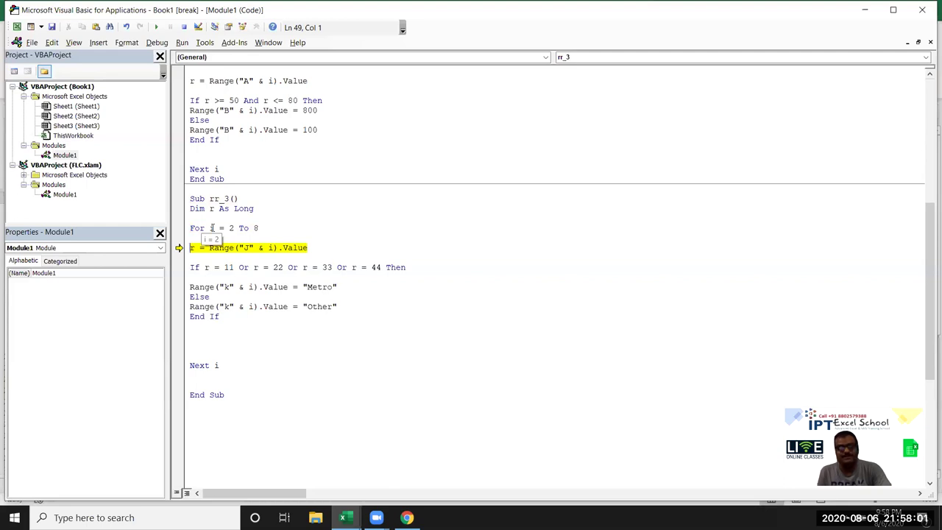
{"action": "key", "text": "F8"}
{"action": "mouse_move", "coordinate": [208, 267]}
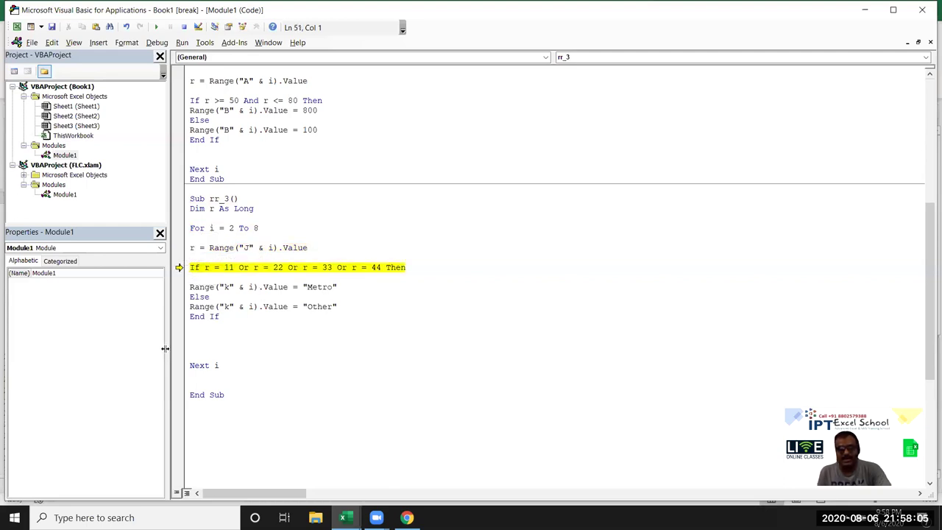
{"action": "key", "text": "F8"}
{"action": "mouse_move", "coordinate": [274, 297]}
{"action": "key", "text": "F8"}
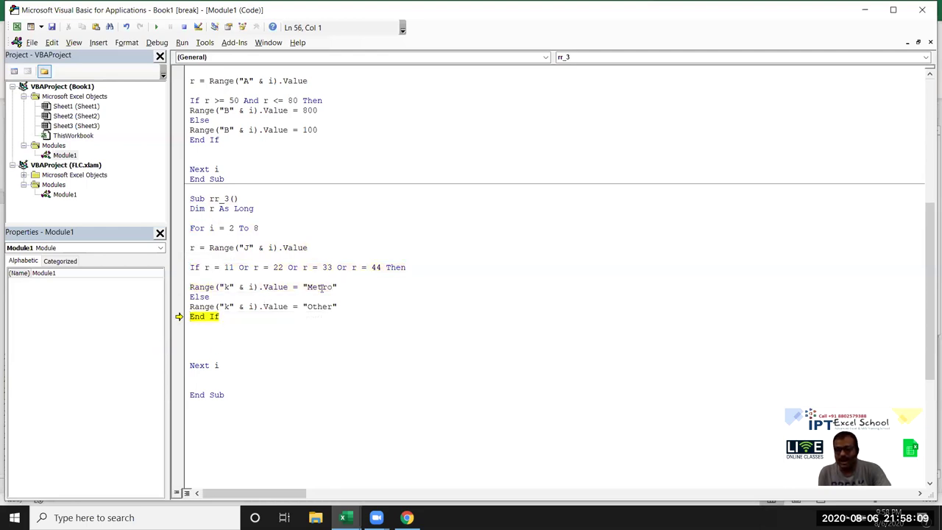
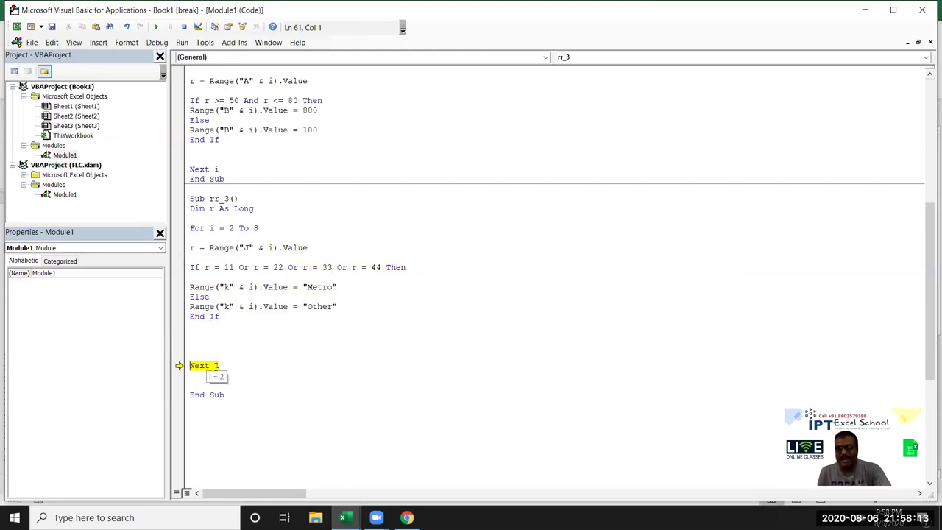
- Step rr_3 through its remaining loop passes until it ends, then select the start of the For line
{"action": "key", "text": "F8"}
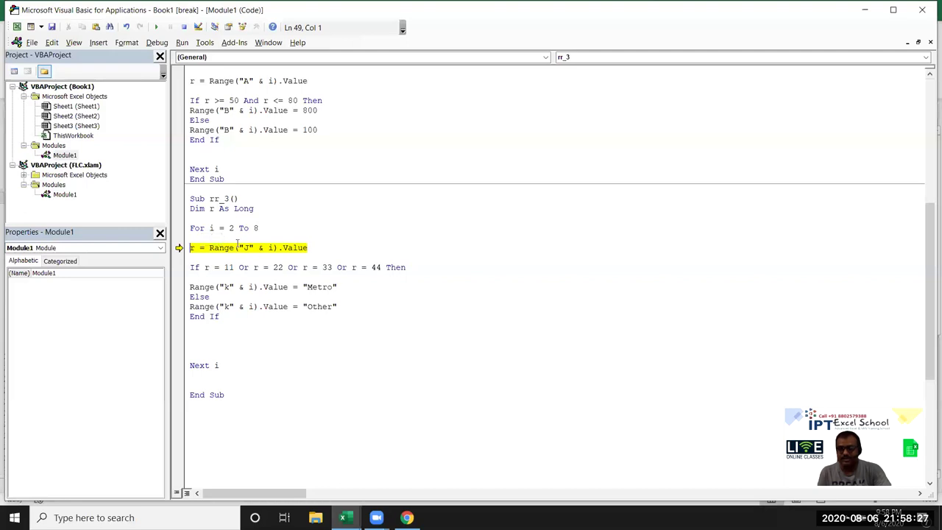
{"action": "key", "text": "F8"}
{"action": "key", "text": "F8"}
{"action": "key", "text": "F8"}
{"action": "key", "text": "F8"}
{"action": "key", "text": "F8"}
{"action": "key", "text": "F8"}
{"action": "key", "text": "F8"}
{"action": "key", "text": "F8"}
{"action": "key", "text": "F8"}
{"action": "key", "text": "F8"}
{"action": "key", "text": "F8"}
{"action": "key", "text": "F8"}
{"action": "key", "text": "F8"}
{"action": "key", "text": "F8"}
{"action": "key", "text": "F8"}
{"action": "key", "text": "F8"}
{"action": "key", "text": "F8"}
{"action": "key", "text": "F8"}
{"action": "key", "text": "F8"}
{"action": "key", "text": "F8"}
{"action": "key", "text": "F8"}
{"action": "key", "text": "F8"}
{"action": "key", "text": "F8"}
{"action": "key", "text": "F8"}
{"action": "key", "text": "F8"}
{"action": "key", "text": "F8"}
{"action": "key", "text": "F8"}
{"action": "key", "text": "F8"}
{"action": "key", "text": "F8"}
{"action": "key", "text": "F8"}
{"action": "key", "text": "F8"}
{"action": "key", "text": "F8"}
{"action": "key", "text": "F8"}
{"action": "key", "text": "F8"}
{"action": "key", "text": "F8"}
{"action": "key", "text": "F8"}
{"action": "key", "text": "F8"}
{"action": "key", "text": "F8"}
{"action": "key", "text": "F8"}
{"action": "key", "text": "F8"}
{"action": "key", "text": "F8"}
{"action": "key", "text": "F8"}
{"action": "key", "text": "F8"}
{"action": "key", "text": "F8"}
{"action": "key", "text": "F8"}
{"action": "key", "text": "F8"}
{"action": "key", "text": "F8"}
{"action": "key", "text": "F8"}
{"action": "key", "text": "F8"}
{"action": "key", "text": "F8"}
{"action": "key", "text": "F8"}
{"action": "key", "text": "F8"}
{"action": "key", "text": "F8"}
{"action": "key", "text": "F8"}
{"action": "key", "text": "F8"}
{"action": "key", "text": "F8"}
{"action": "key", "text": "F8"}
{"action": "key", "text": "F8"}
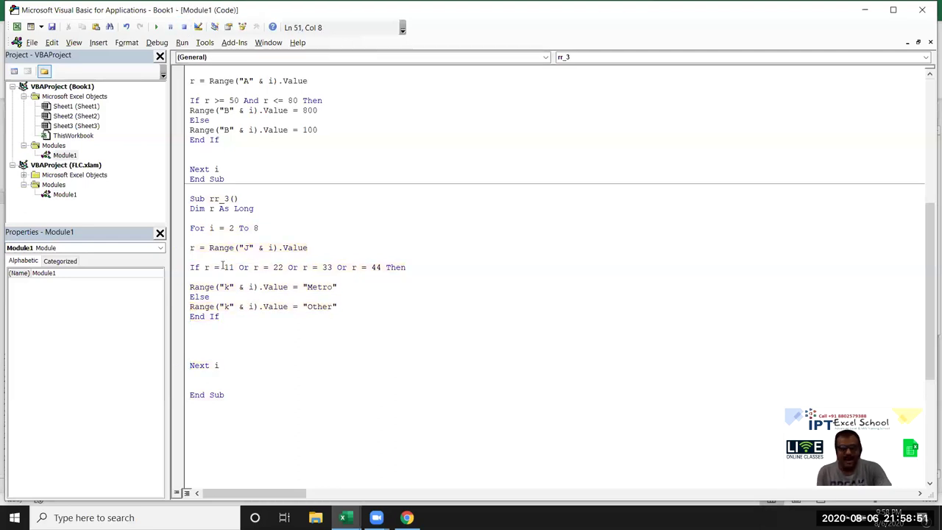
{"action": "left_click_drag", "start_coordinate": [225, 228], "coordinate": [250, 222]}
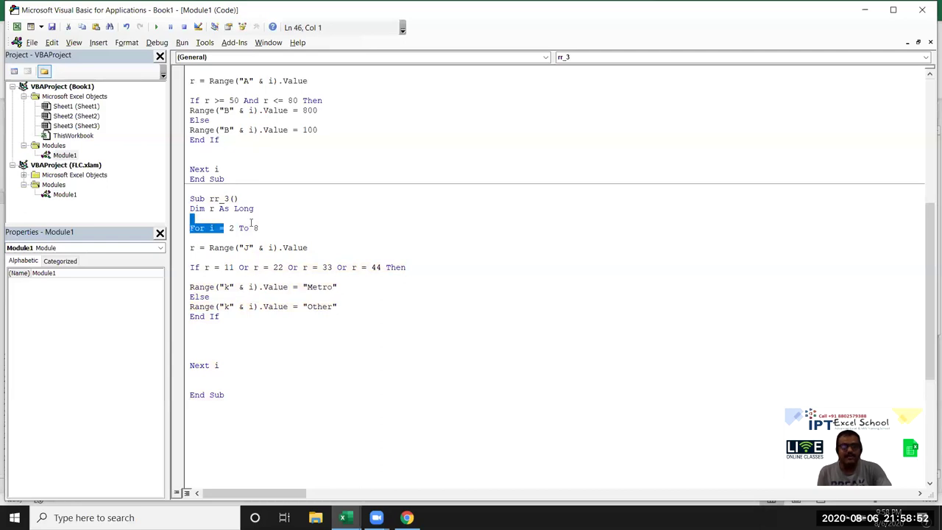
- Declare Dim k As Long below the Dim r line in rr_3
{"action": "left_click", "coordinate": [211, 240]}
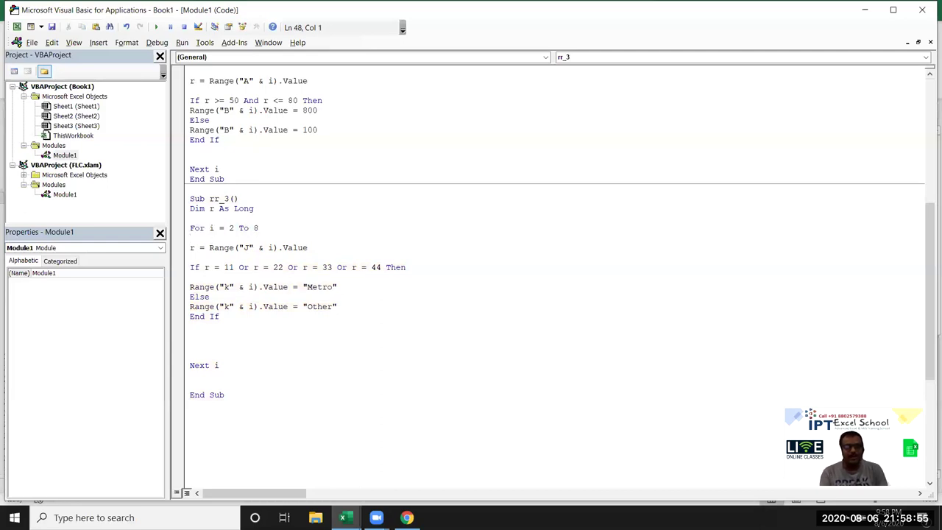
{"action": "key", "text": "Return"}
{"action": "key", "text": "Up"}
{"action": "key", "text": "Up"}
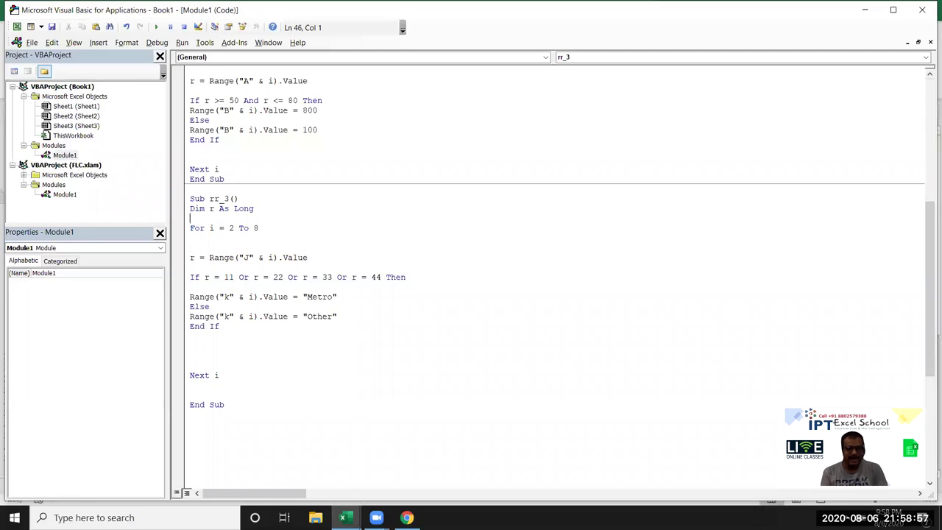
{"action": "key", "text": "Return"}
{"action": "key", "text": "Up"}
{"action": "type", "text": "dim k as long"}
{"action": "key", "text": "Tab"}
- Add a k = k + 1 line inside the loop, then delete it again
{"action": "key", "text": "Down"}
{"action": "key", "text": "Down"}
{"action": "key", "text": "Down"}
{"action": "type", "text": "k = k + 1"}
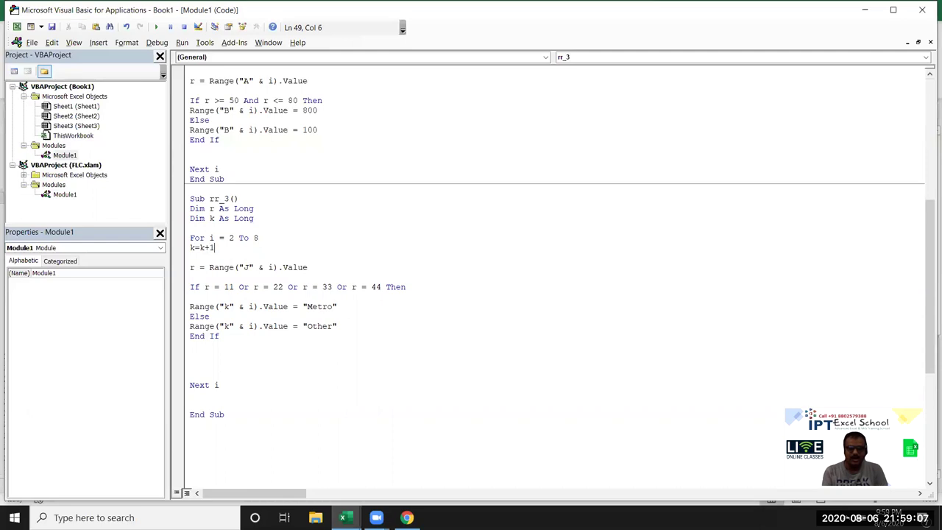
{"action": "key", "text": "Return"}
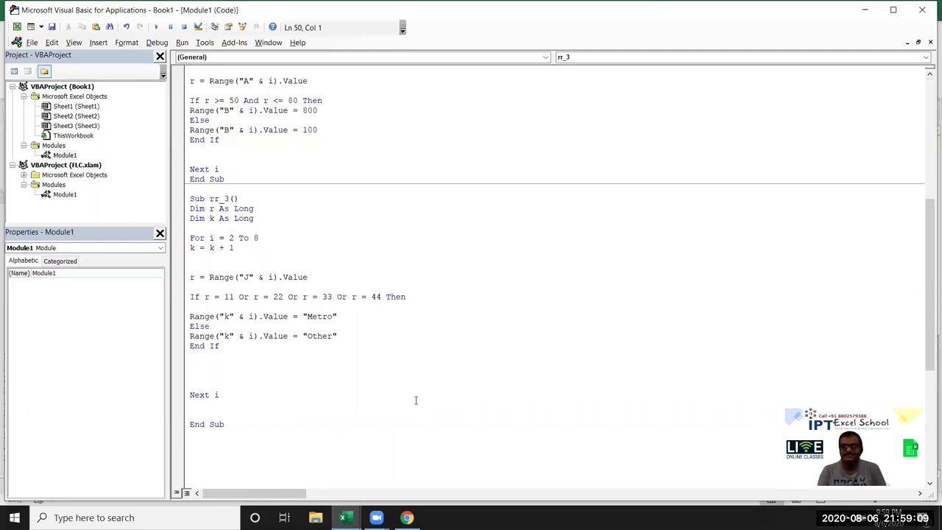
{"action": "key", "text": "Up"}
{"action": "key", "text": "Return"}
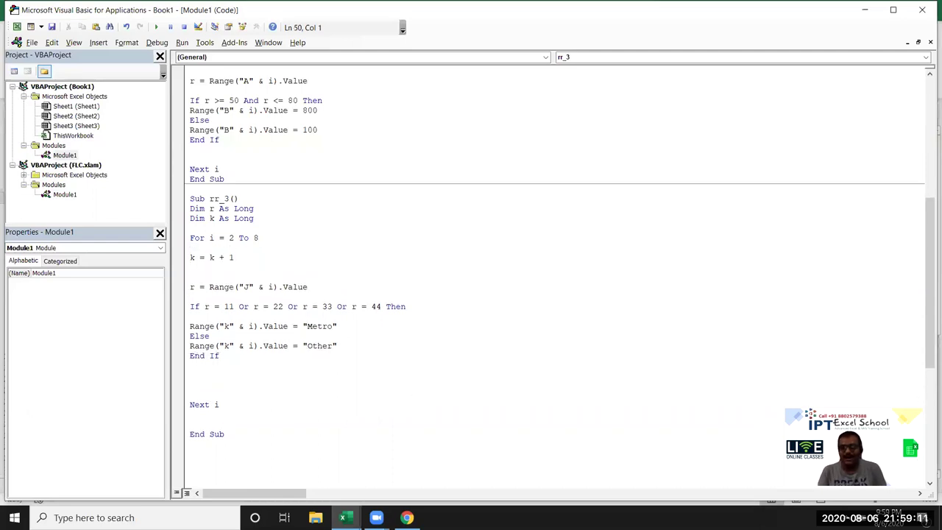
{"action": "key", "text": "shift+Down"}
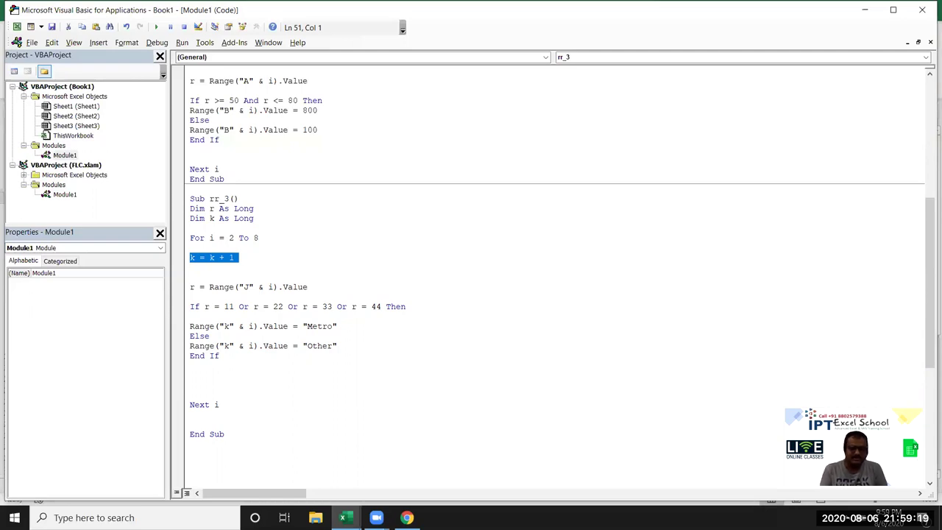
{"action": "key", "text": "Delete"}
- Leave the code editor and return to the Excel workbook
{"action": "scroll", "coordinate": [346, 412], "scroll_direction": "down", "scroll_amount": 5}
{"action": "left_click", "coordinate": [223, 327]}
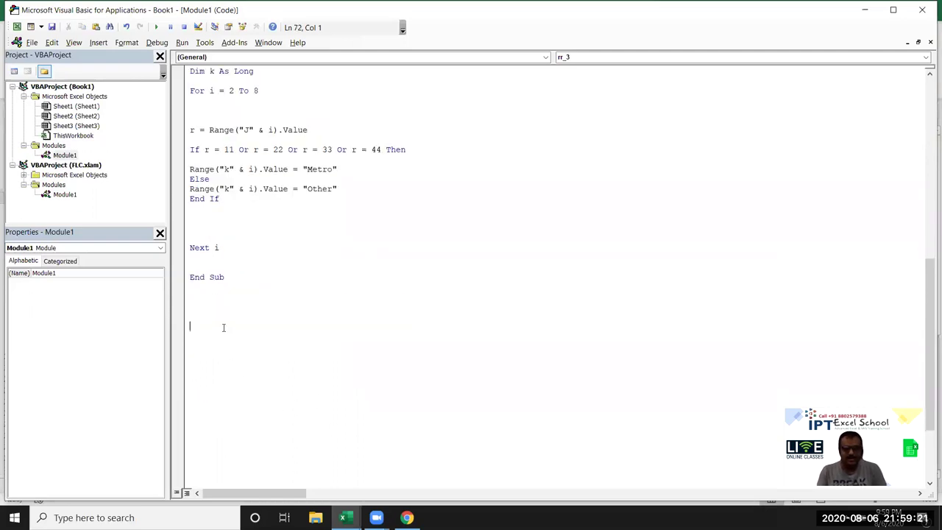
{"action": "key", "text": "alt+F11"}
{"action": "key", "text": "alt+Tab"}
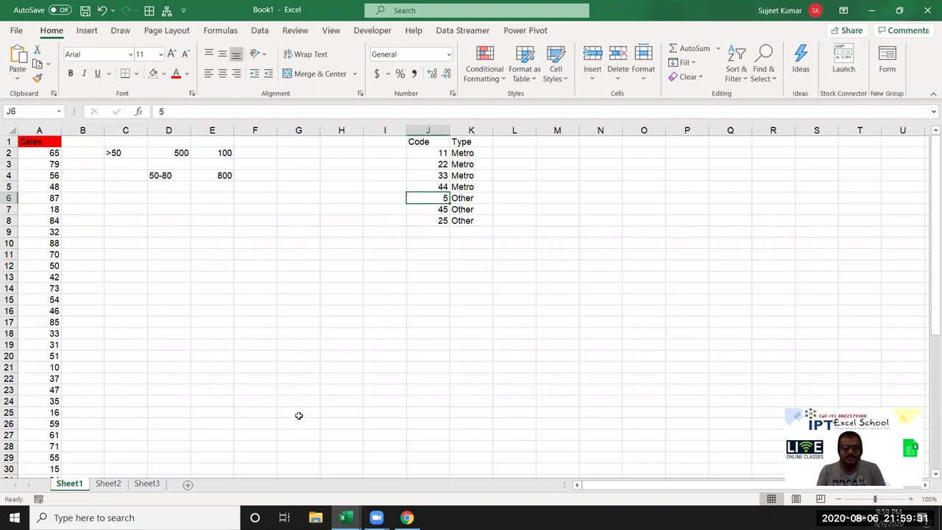
- On Sheet2, enter =RANDBETWEEN(10,90) in cell A1
{"action": "left_click", "coordinate": [108, 485]}
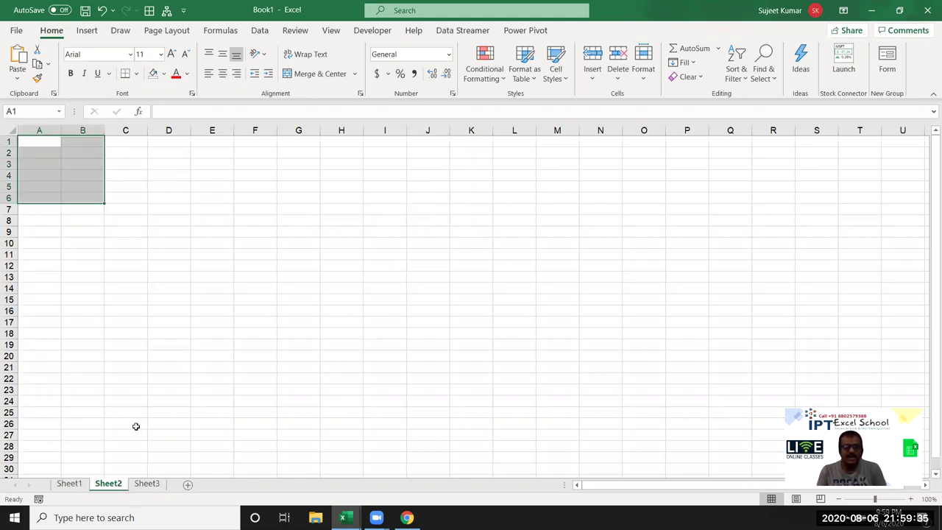
{"action": "left_click", "coordinate": [45, 143]}
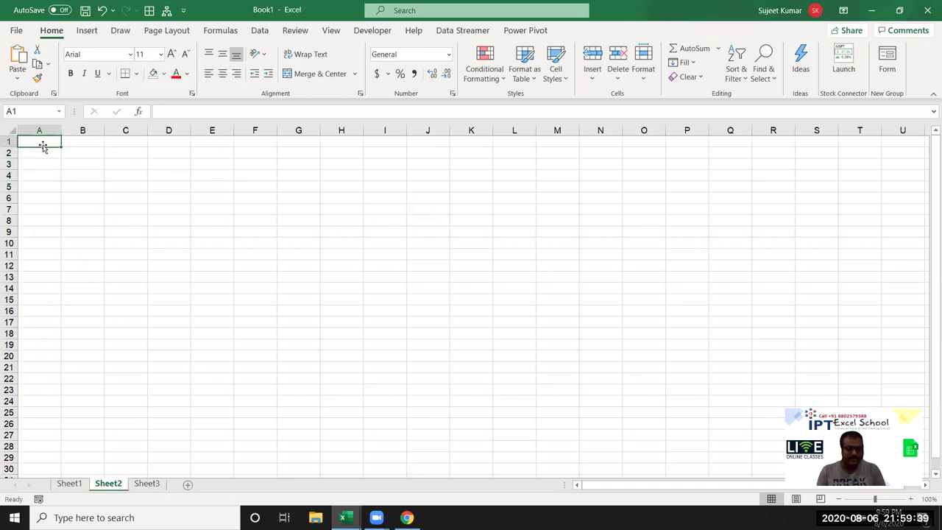
{"action": "type", "text": "="}
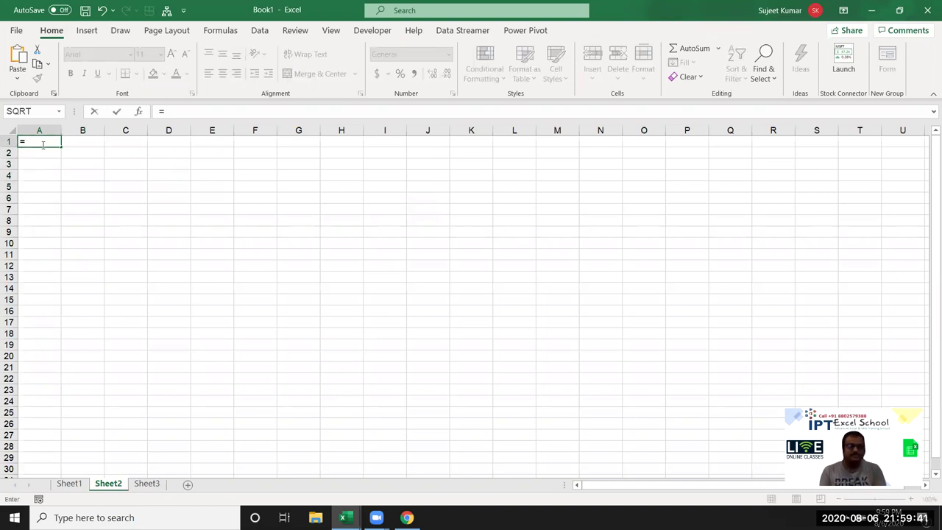
{"action": "type", "text": "ra"}
{"action": "key", "text": "Down"}
{"action": "key", "text": "Down"}
{"action": "key", "text": "Down"}
{"action": "key", "text": "Tab"}
{"action": "type", "text": "10,20"}
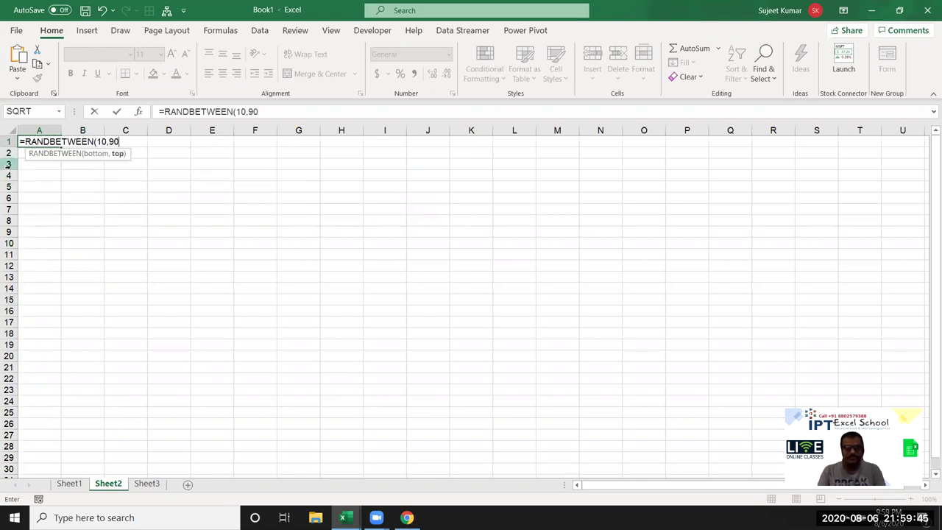
{"action": "key", "text": "Return"}
- Copy the A1:A47 random numbers and paste them back as fixed values
{"action": "left_click_drag", "start_coordinate": [42, 141], "coordinate": [54, 506]}
{"action": "key", "text": "ctrl+c"}
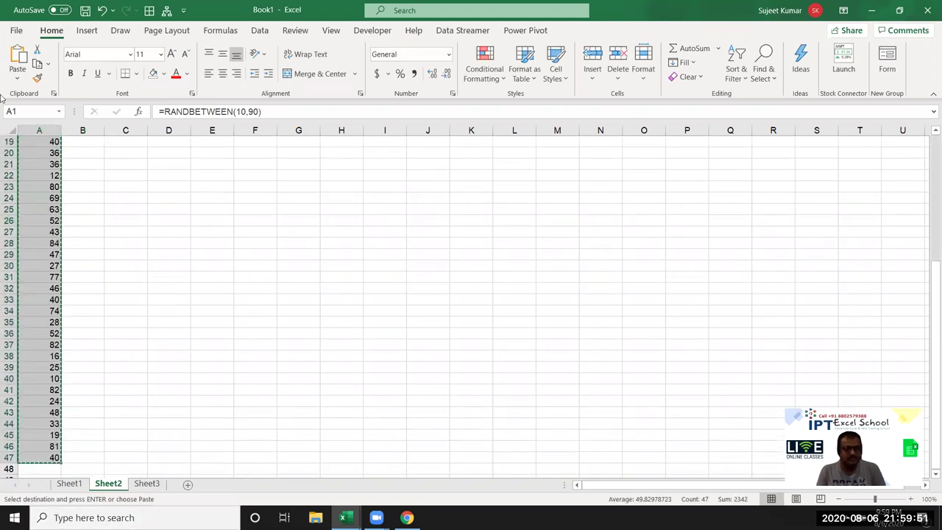
{"action": "left_click", "coordinate": [16, 79]}
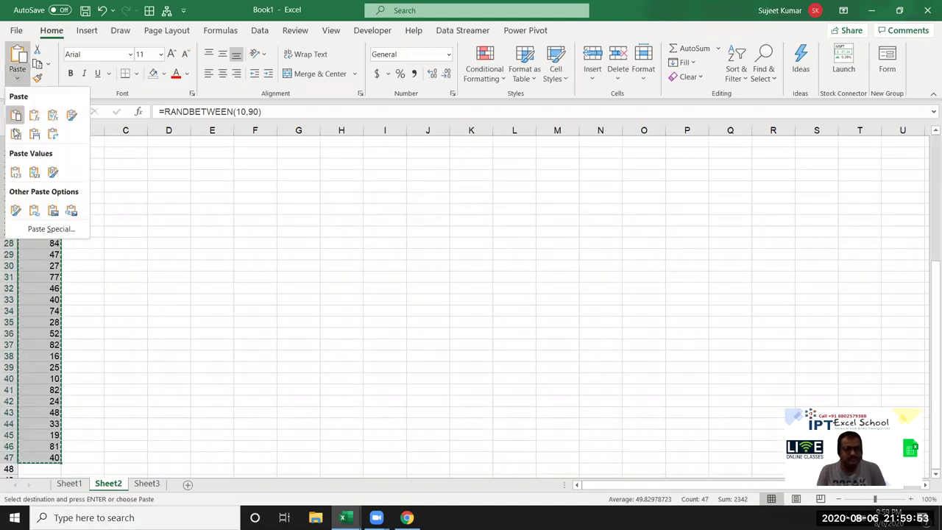
{"action": "left_click", "coordinate": [16, 169]}
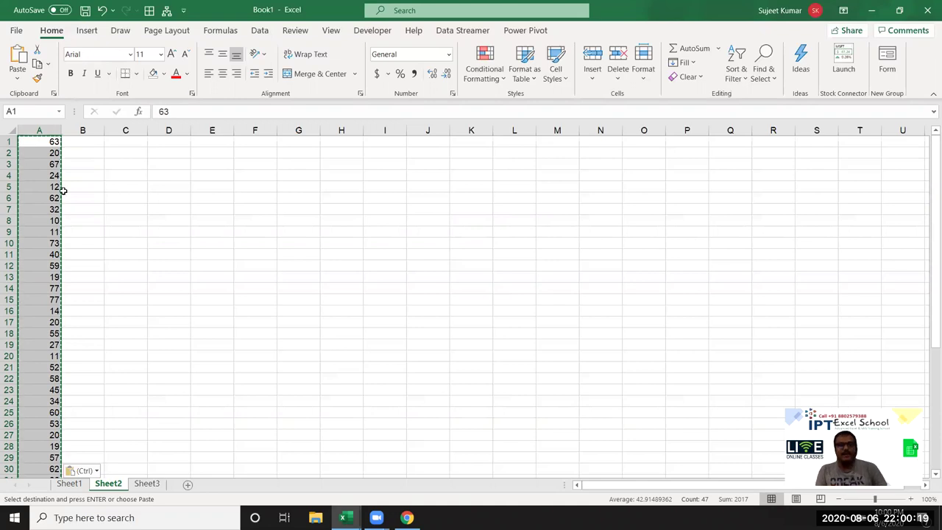
{"action": "key", "text": "Escape"}
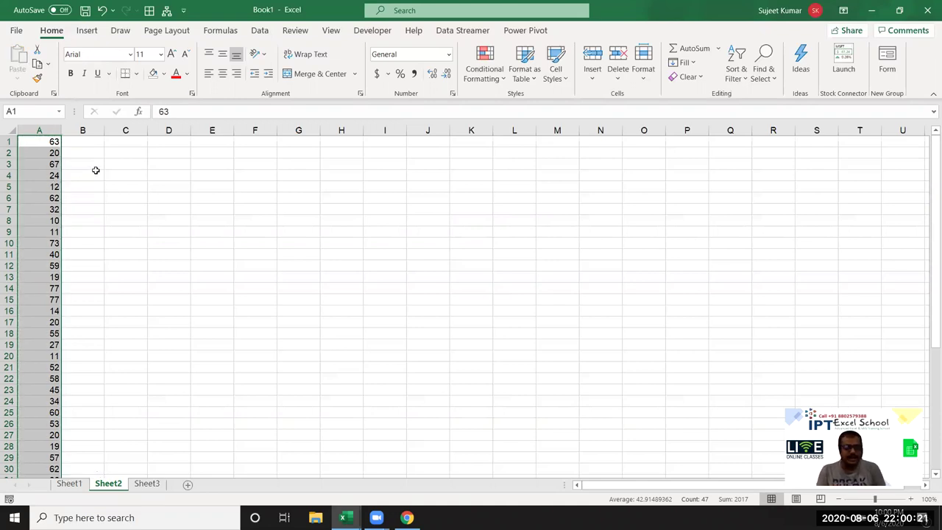
- Check the fixed numbers by selecting A1, A3 and B3 and scrolling the list
{"action": "left_click", "coordinate": [53, 144]}
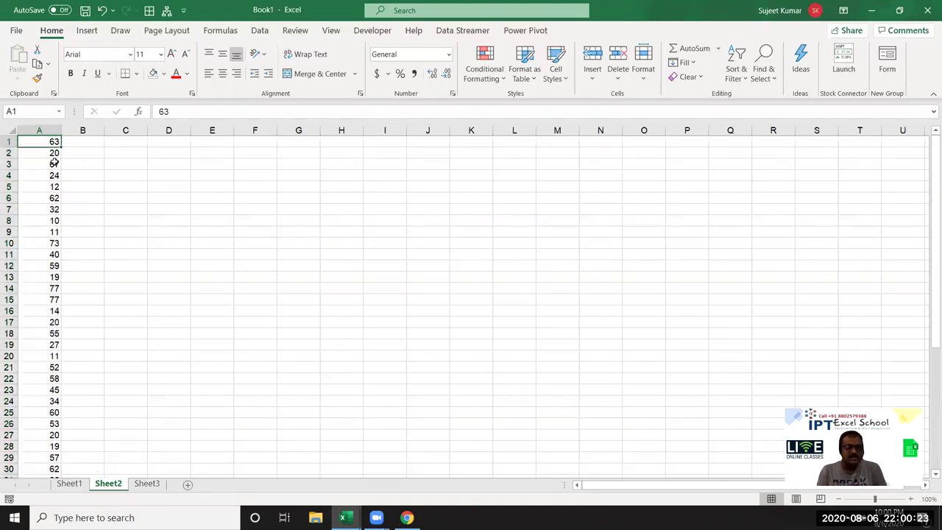
{"action": "left_click", "coordinate": [55, 164]}
{"action": "left_click", "coordinate": [82, 165]}
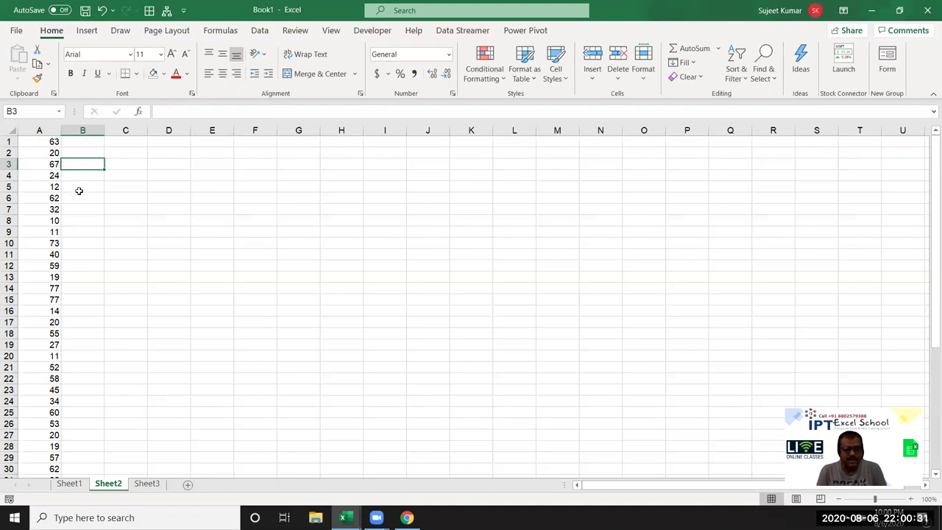
{"action": "scroll", "coordinate": [80, 194], "scroll_direction": "down", "scroll_amount": 3}
{"action": "scroll", "coordinate": [84, 212], "scroll_direction": "down", "scroll_amount": 4}
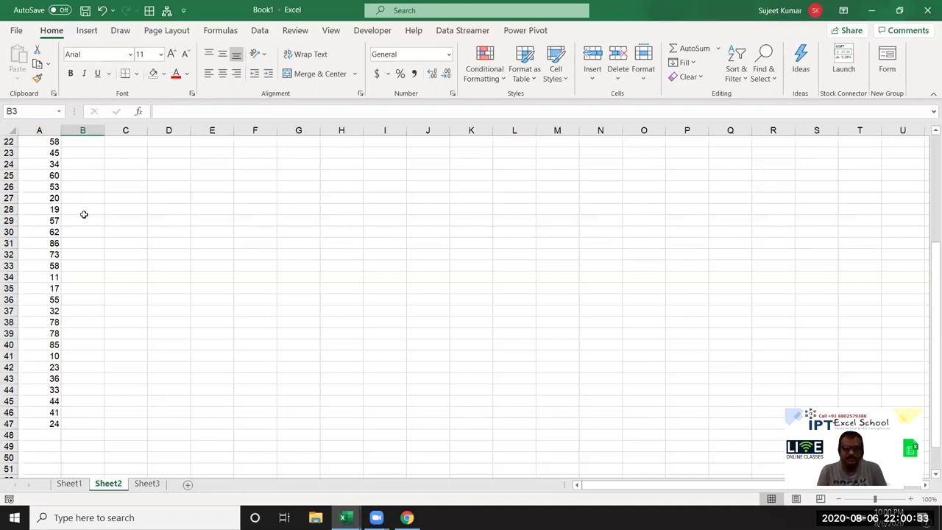
{"action": "scroll", "coordinate": [86, 217], "scroll_direction": "up", "scroll_amount": 5}
{"action": "scroll", "coordinate": [86, 216], "scroll_direction": "up", "scroll_amount": 2}
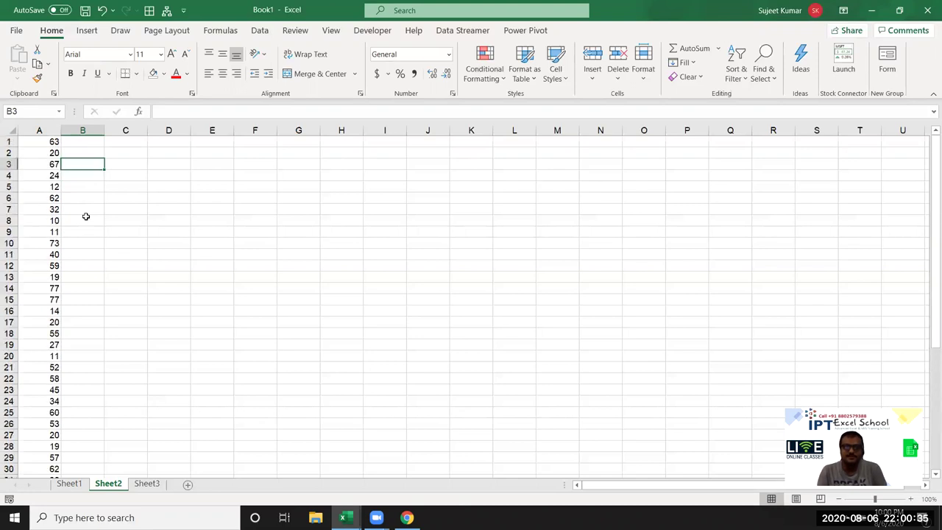
- Back in the VBA editor, create a new Sub if_4() with blank lines inside
{"action": "key", "text": "alt+Tab"}
{"action": "key", "text": "alt+Tab"}
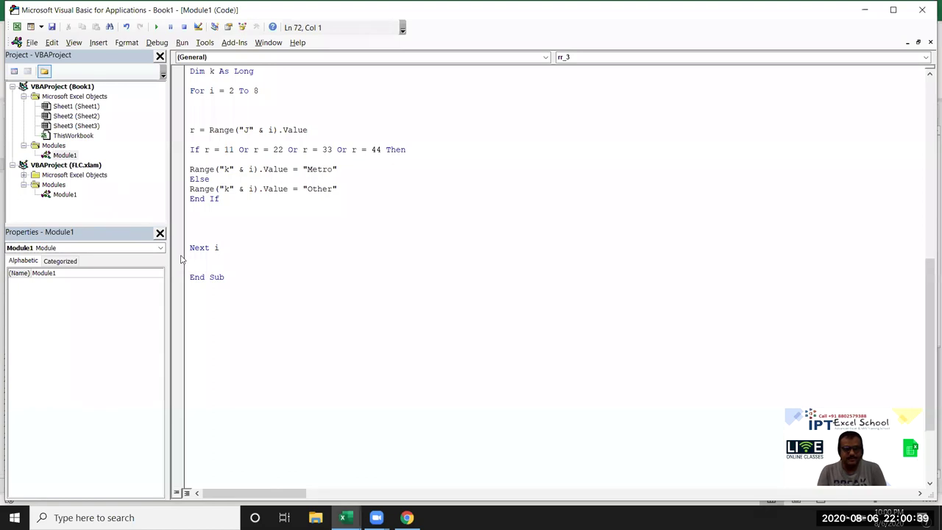
{"action": "type", "text": "sub if"}
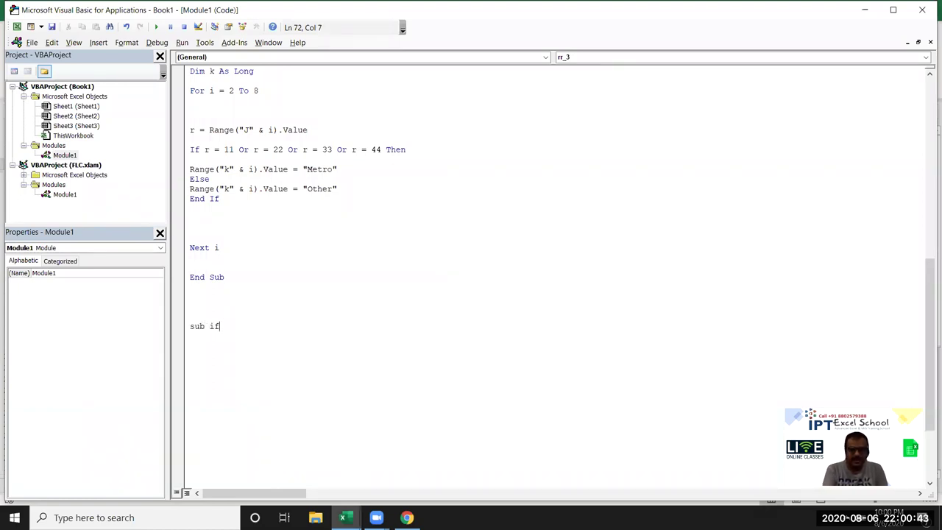
{"action": "type", "text": "_4("}
{"action": "key", "text": "Return"}
{"action": "scroll", "coordinate": [227, 277], "scroll_direction": "down", "scroll_amount": 5}
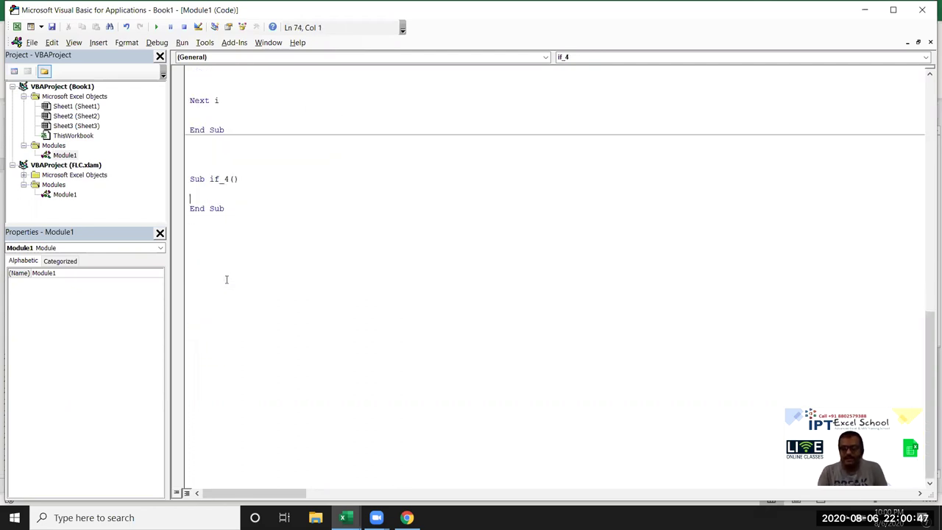
{"action": "key", "text": "Return"}
{"action": "key", "text": "Return"}
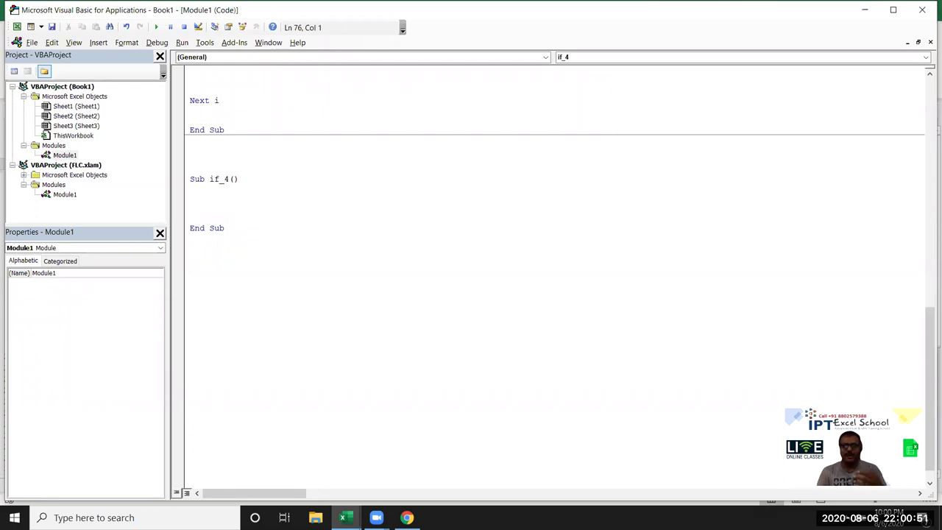
{"action": "left_click", "coordinate": [189, 198]}
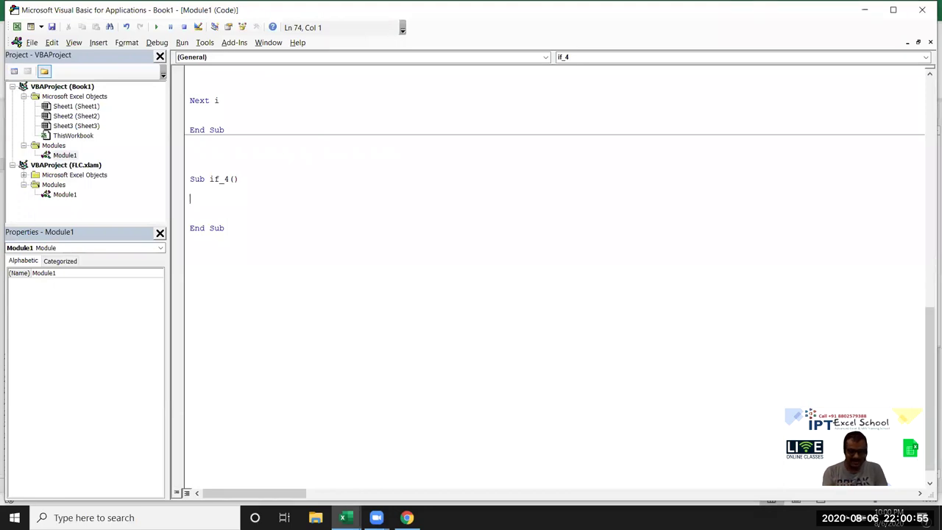
- Declare Dim r As Long in if_4 and begin the For i = 1 To line
{"action": "type", "text": "dim"}
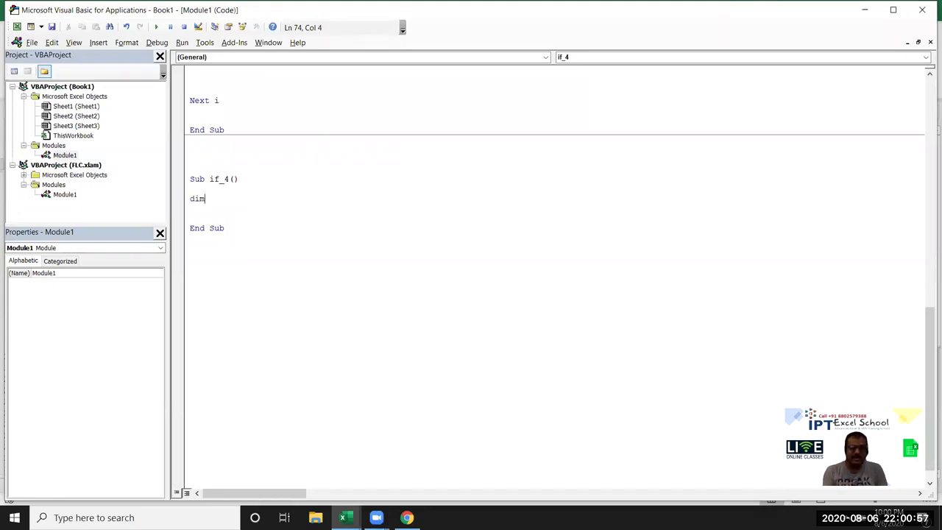
{"action": "type", "text": " r as lo"}
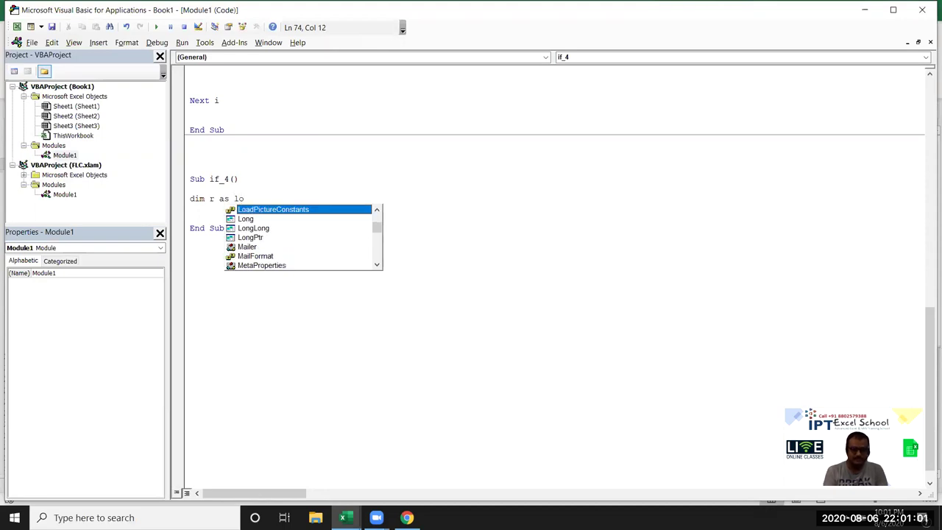
{"action": "type", "text": "ng"}
{"action": "key", "text": "Tab"}
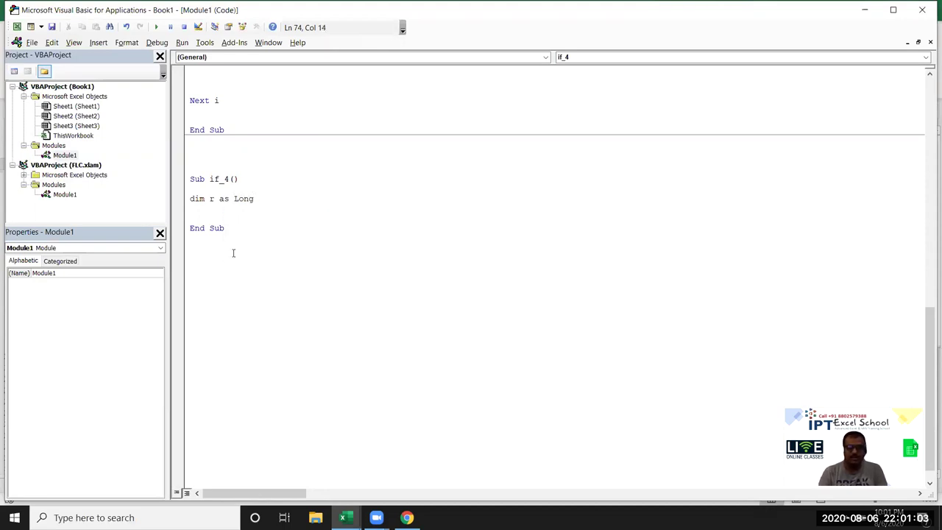
{"action": "key", "text": "Return"}
{"action": "key", "text": "Return"}
{"action": "type", "text": "for i = 1 yo"}
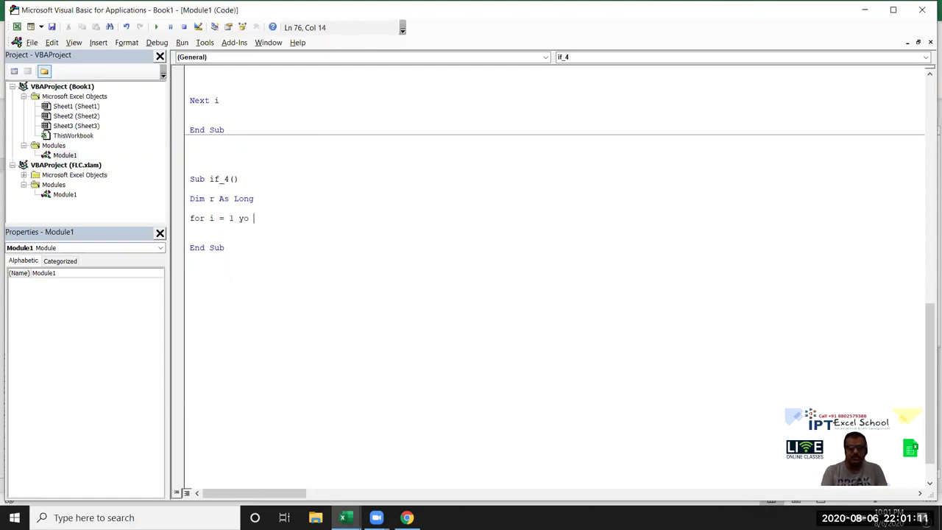
{"action": "key", "text": "BackSpace"}
{"action": "key", "text": "BackSpace"}
{"action": "key", "text": "BackSpace"}
- Check in Excel that the column A data ends at row 47
{"action": "type", "text": "to"}
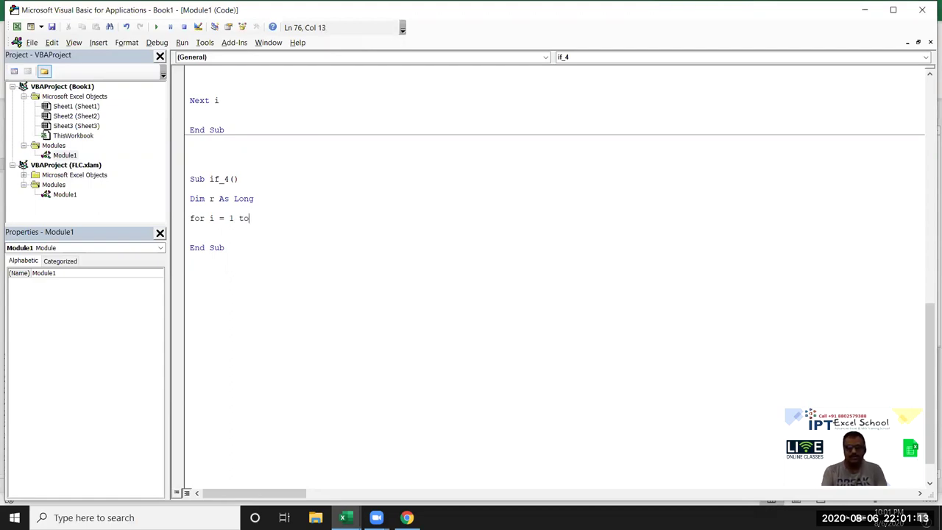
{"action": "key", "text": "alt+Tab"}
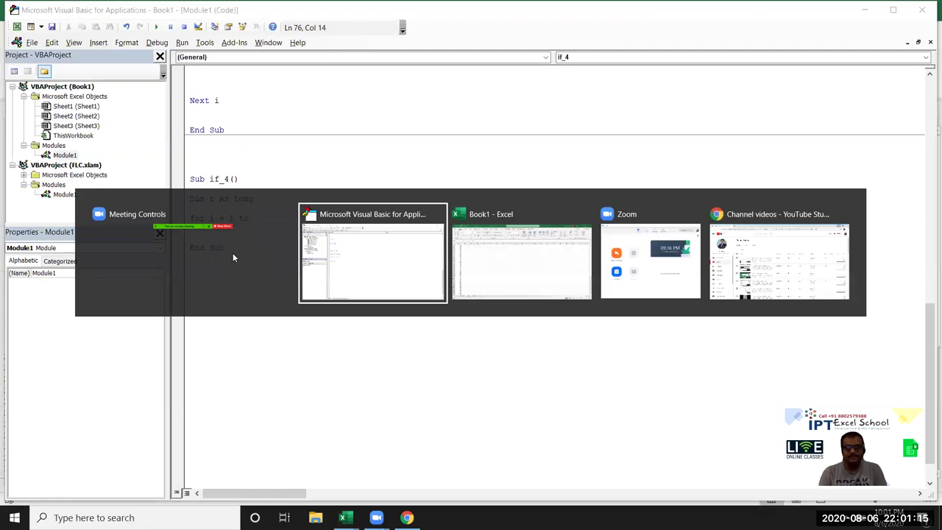
{"action": "key", "text": "alt+Tab"}
{"action": "key", "text": "ctrl+Down"}
{"action": "key", "text": "Left"}
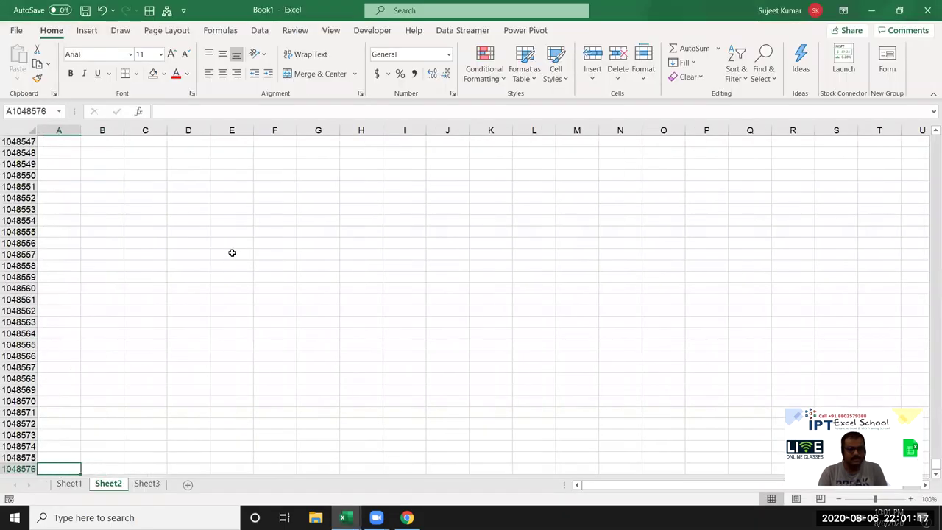
{"action": "key", "text": "ctrl+Up"}
{"action": "key", "text": "ctrl+Up"}
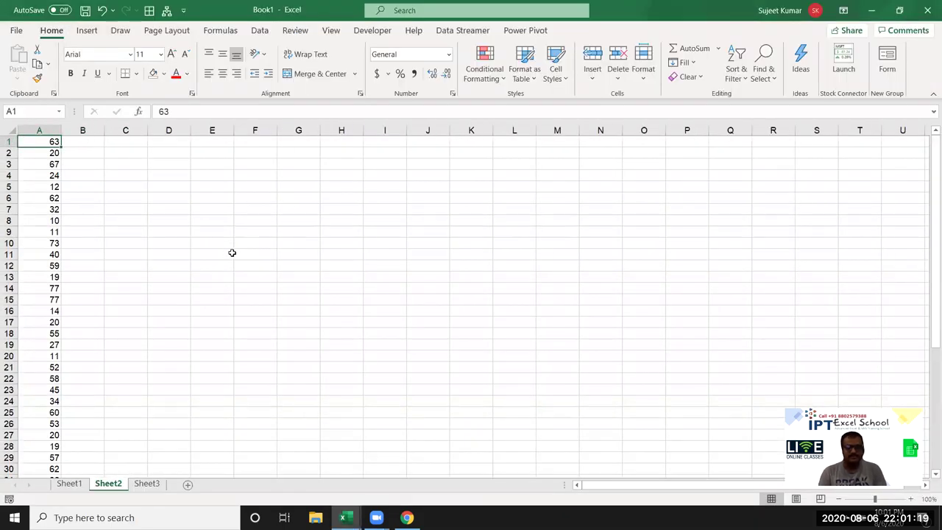
{"action": "key", "text": "alt+Tab"}
{"action": "key", "text": "alt+Tab"}
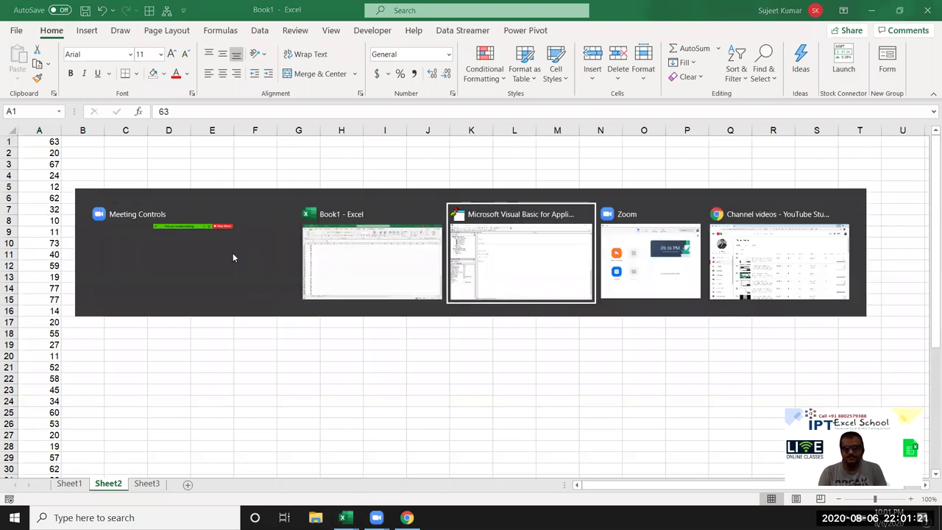
- Complete For i = 1 To 47 and add r = r + 3 inside the loop
{"action": "type", "text": "47"}
{"action": "key", "text": "Return"}
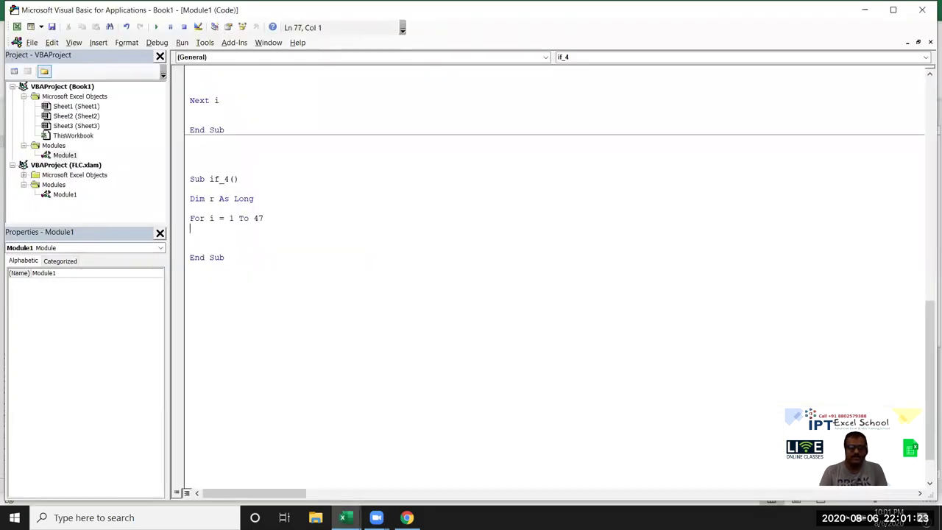
{"action": "key", "text": "Return"}
{"action": "key", "text": "Up"}
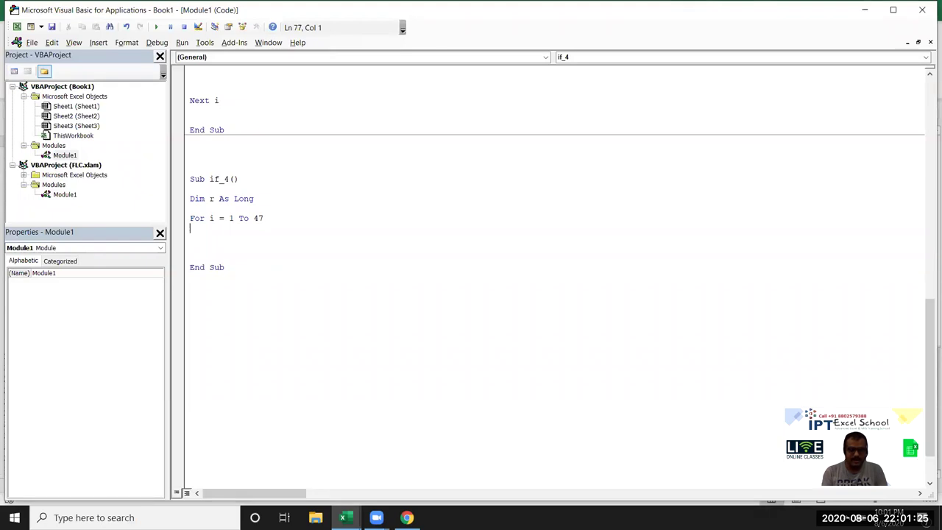
{"action": "type", "text": "r = r + "}
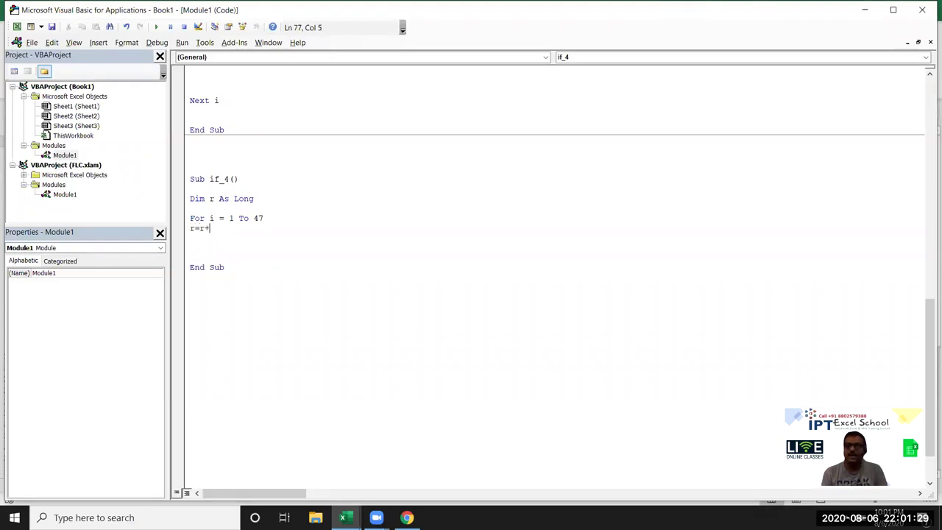
{"action": "type", "text": "3"}
{"action": "key", "text": "Return"}
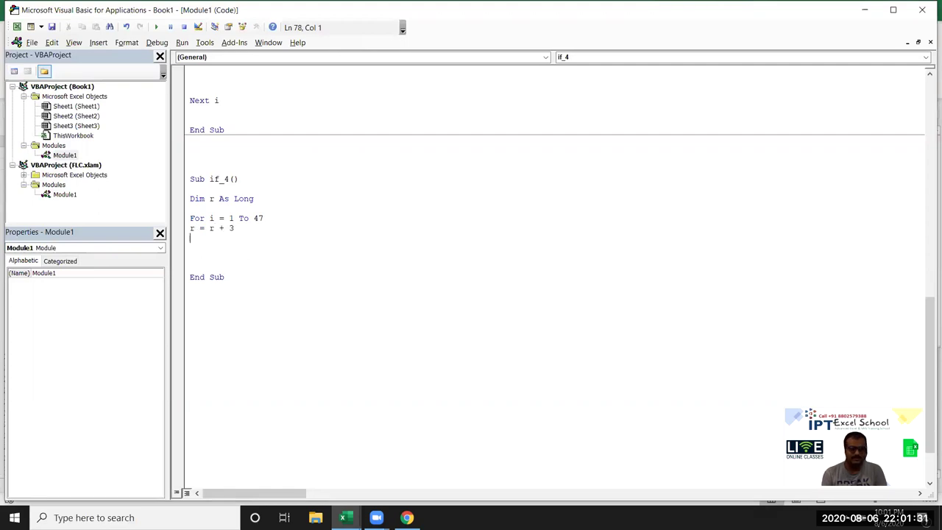
{"action": "key", "text": "Return"}
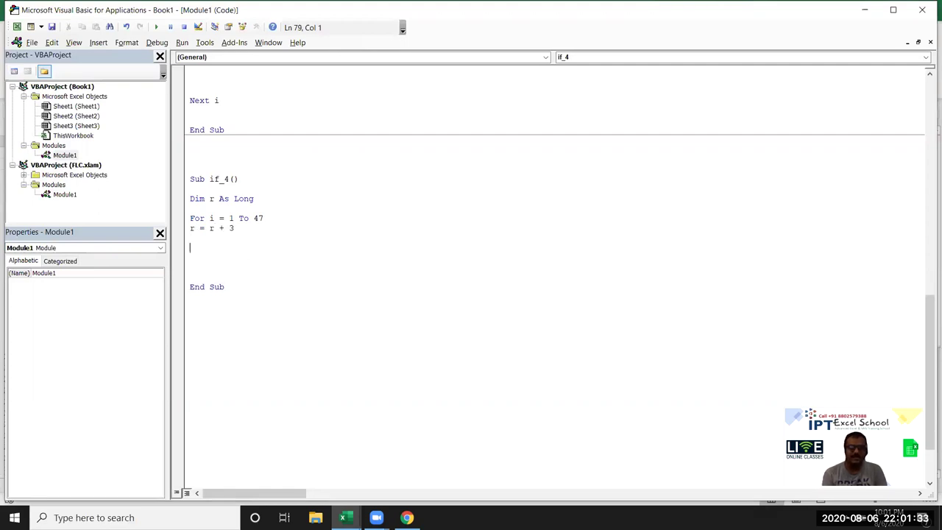
- Add Range("B" & r).Value = "OK" and close the loop with Next i, fixing the typo
{"action": "type", "text": "range(\""}
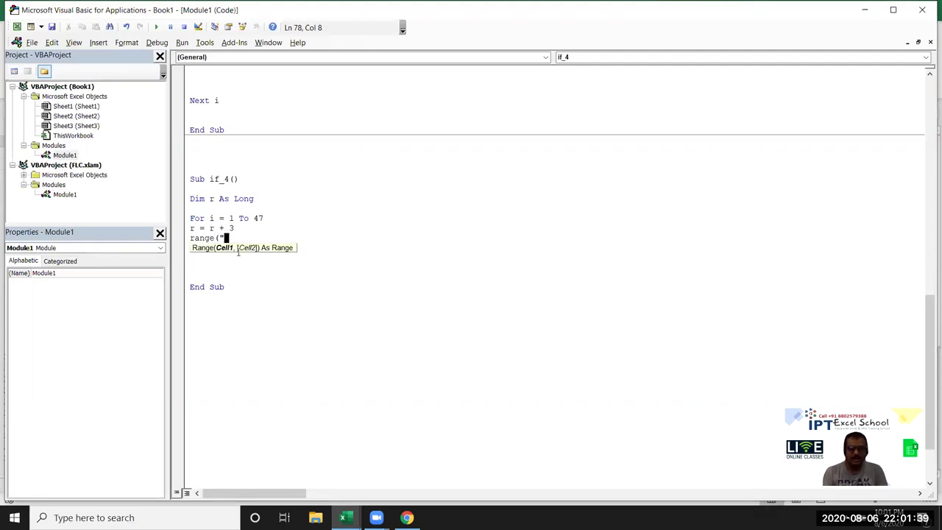
{"action": "type", "text": "B\" &"}
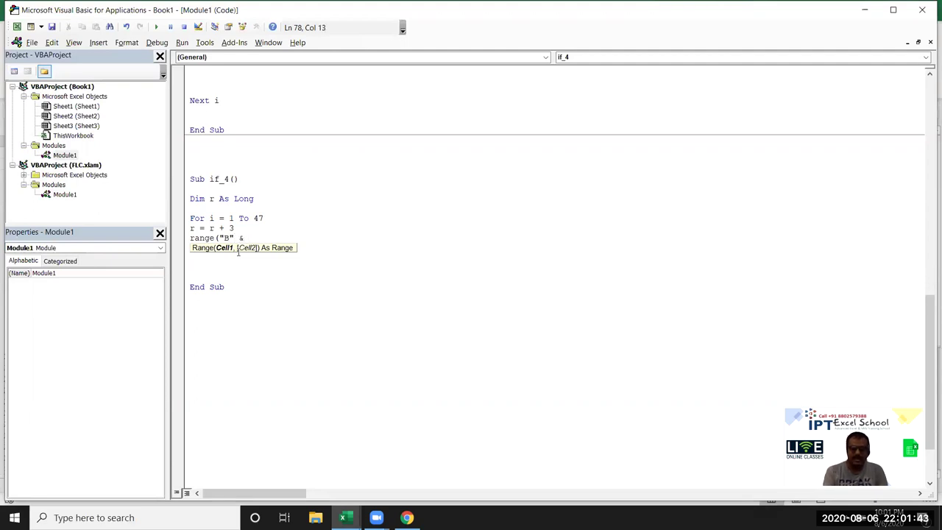
{"action": "type", "text": " r)"}
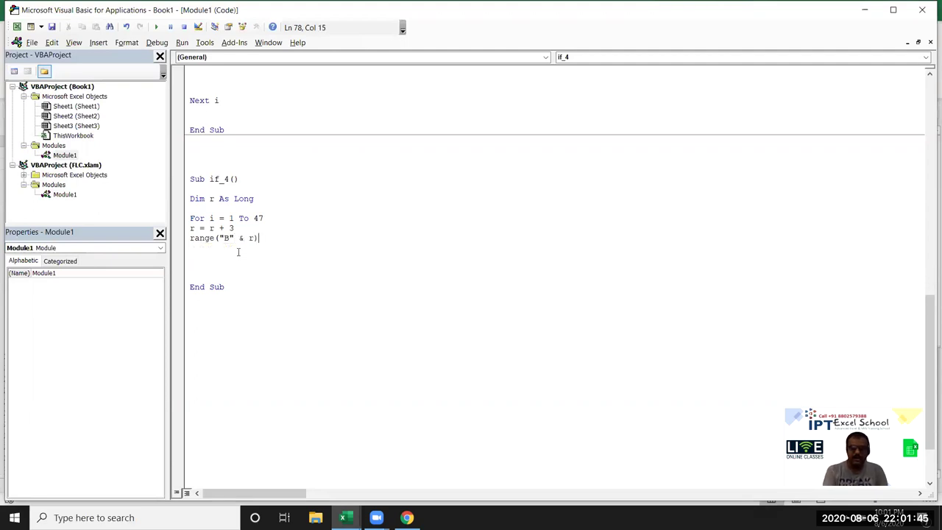
{"action": "type", "text": ".v"}
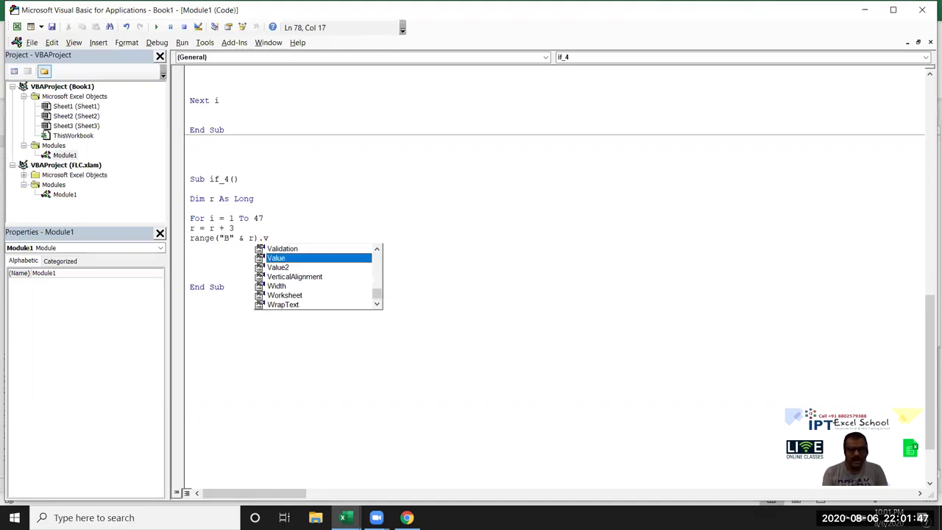
{"action": "key", "text": "Tab"}
{"action": "type", "text": "= \"OK\""}
{"action": "key", "text": "Return"}
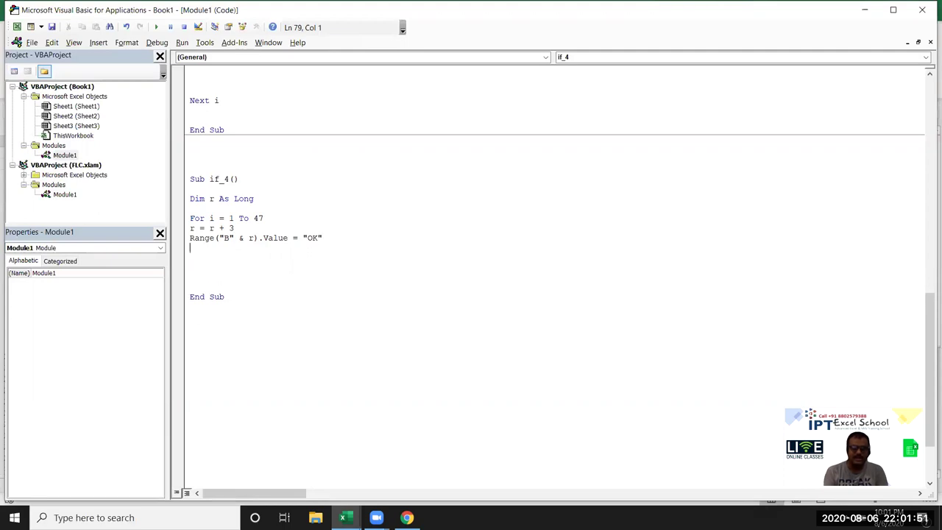
{"action": "type", "text": "next "}
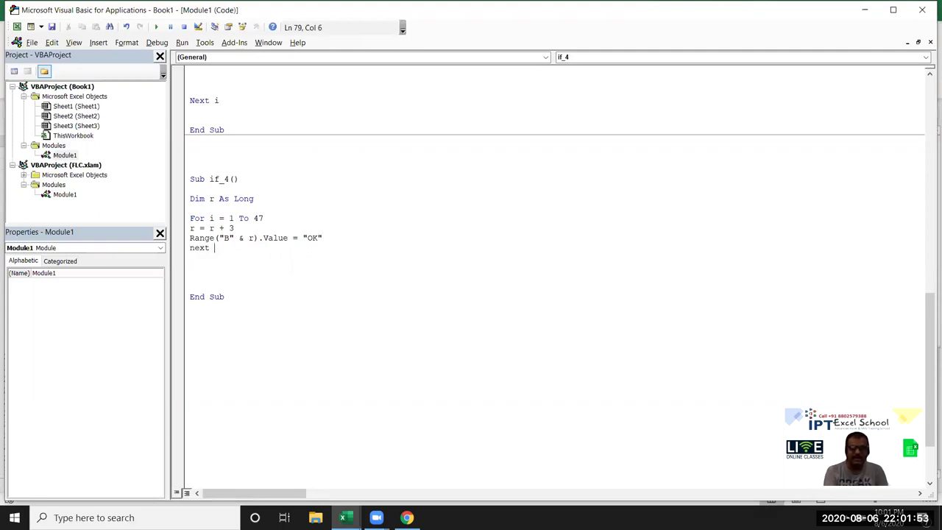
{"action": "type", "text": "if"}
{"action": "left_click", "coordinate": [237, 284]}
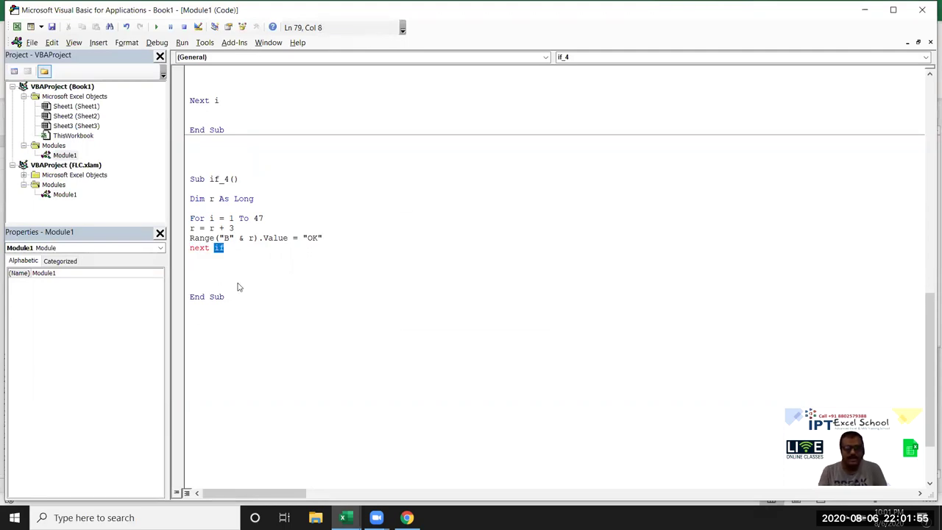
{"action": "key", "text": "Return"}
{"action": "key", "text": "BackSpace"}
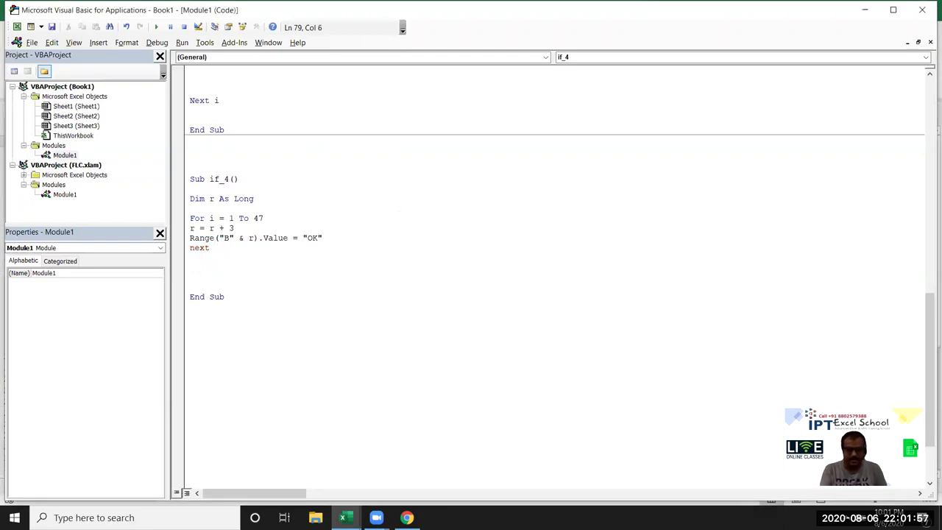
{"action": "type", "text": "i"}
{"action": "key", "text": "Return"}
{"action": "key", "text": "BackSpace"}
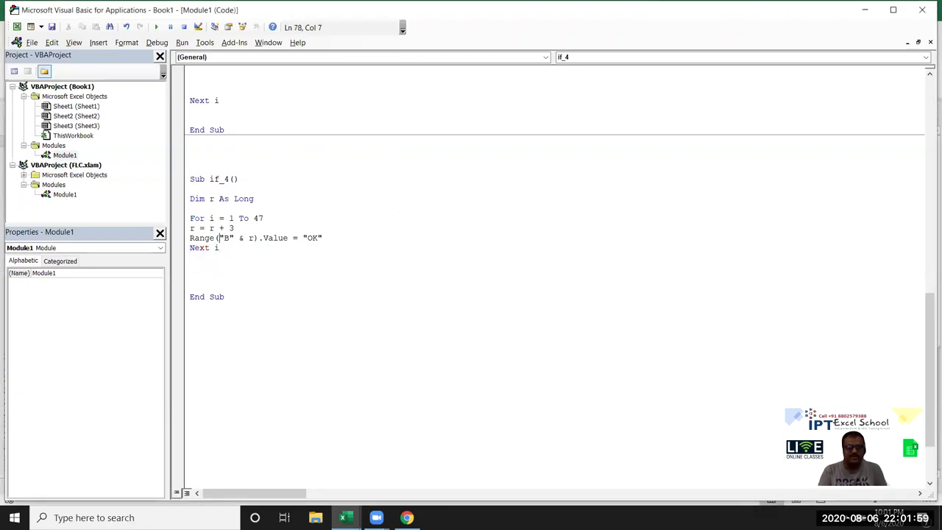
- Step if_4 through its first pass: r = r + 3, writing OK, and Next i
{"action": "key", "text": "F8"}
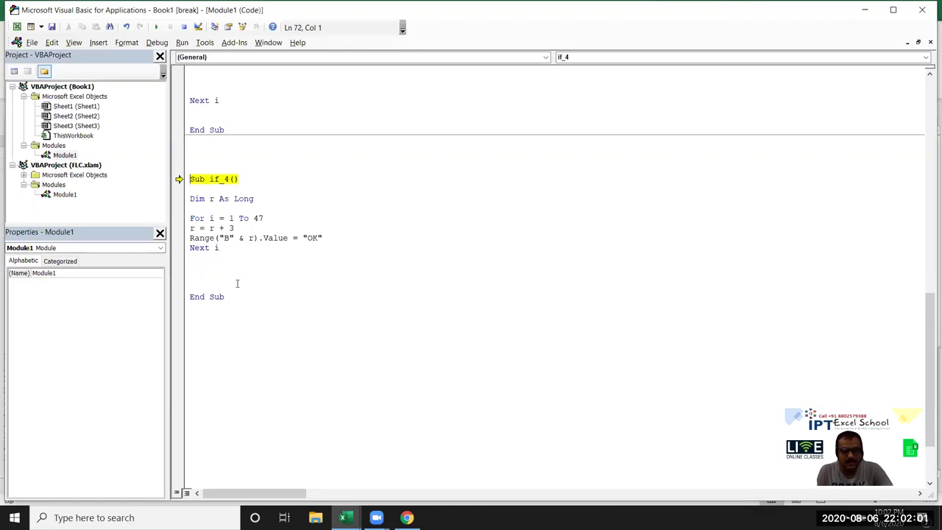
{"action": "key", "text": "F8"}
{"action": "mouse_move", "coordinate": [218, 248]}
{"action": "key", "text": "F8"}
{"action": "mouse_move", "coordinate": [211, 219]}
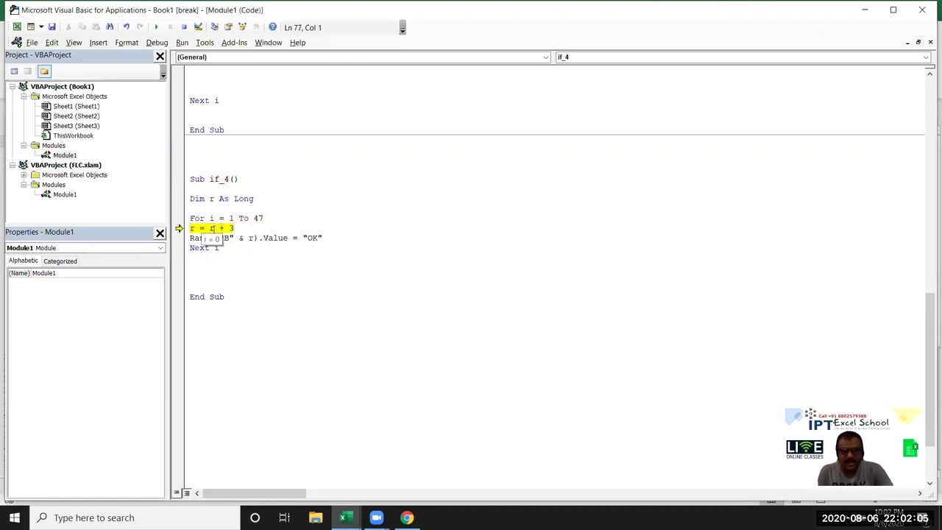
{"action": "key", "text": "F8"}
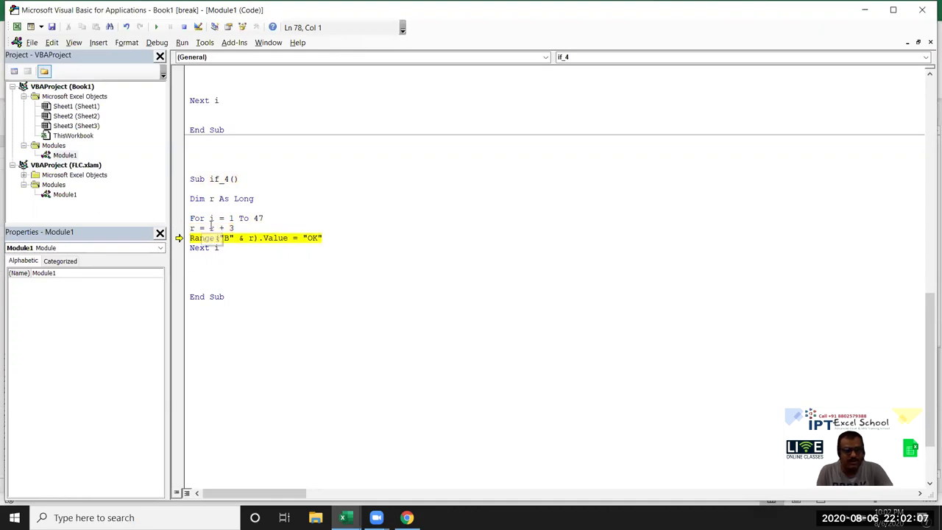
{"action": "mouse_move", "coordinate": [251, 237]}
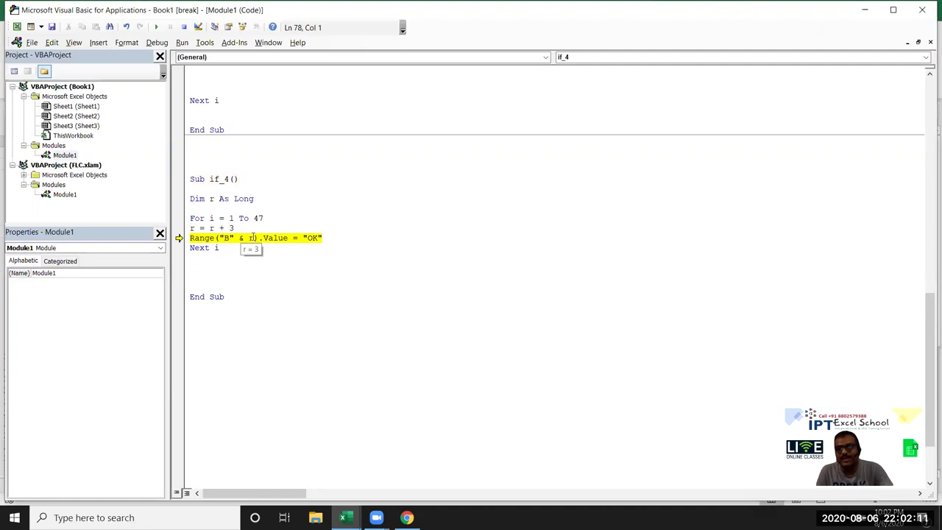
{"action": "key", "text": "F8"}
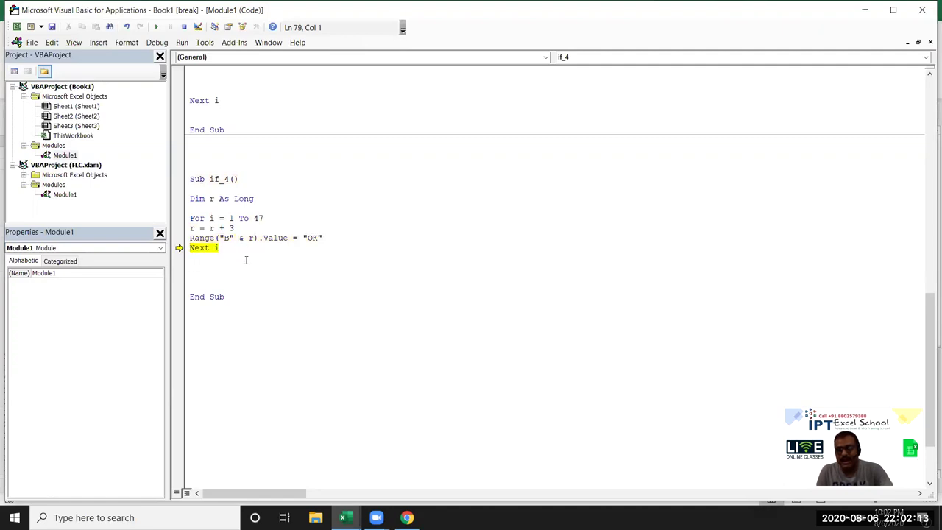
{"action": "key", "text": "F8"}
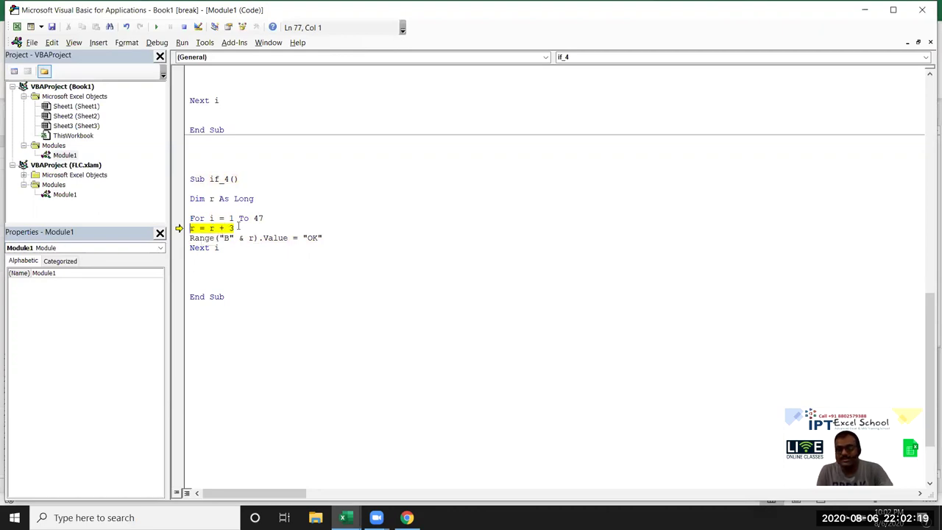
- Step through a few more loop passes, then reset to stop the macro
{"action": "key", "text": "F8"}
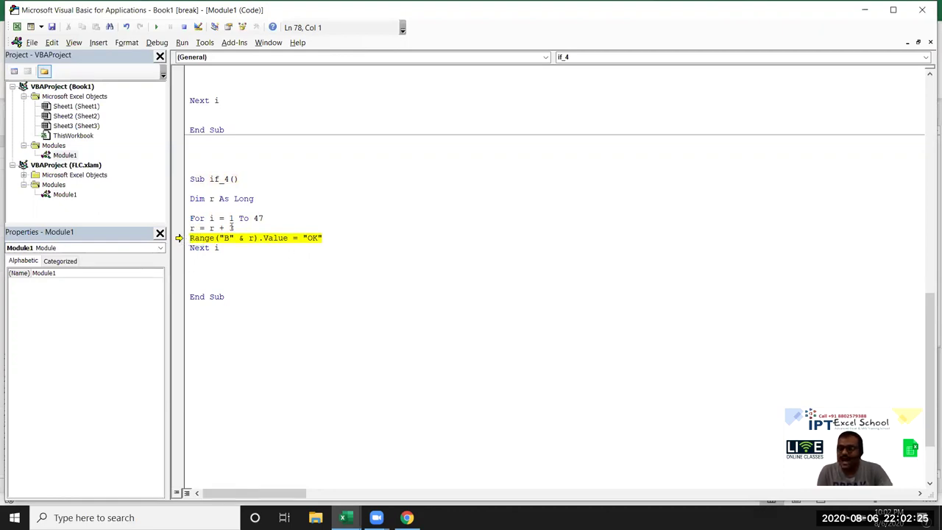
{"action": "key", "text": "F8"}
{"action": "key", "text": "F8"}
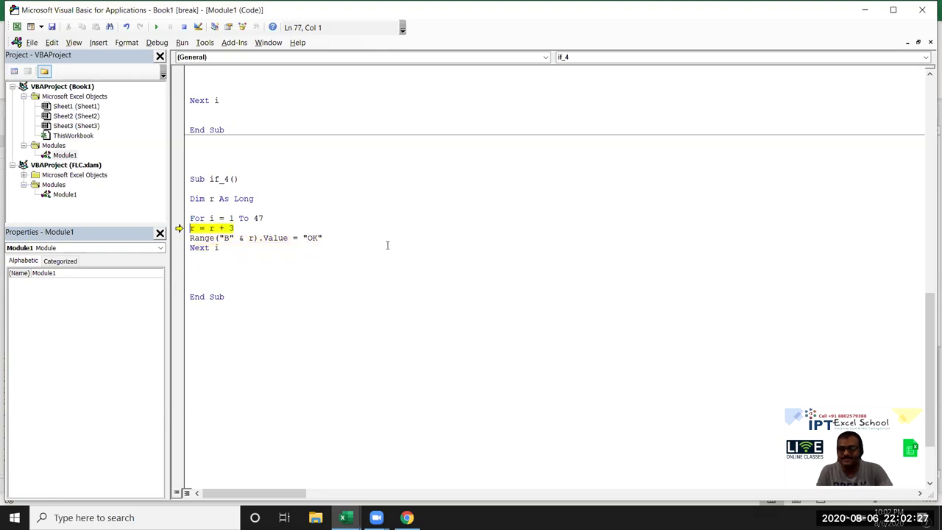
{"action": "key", "text": "F8"}
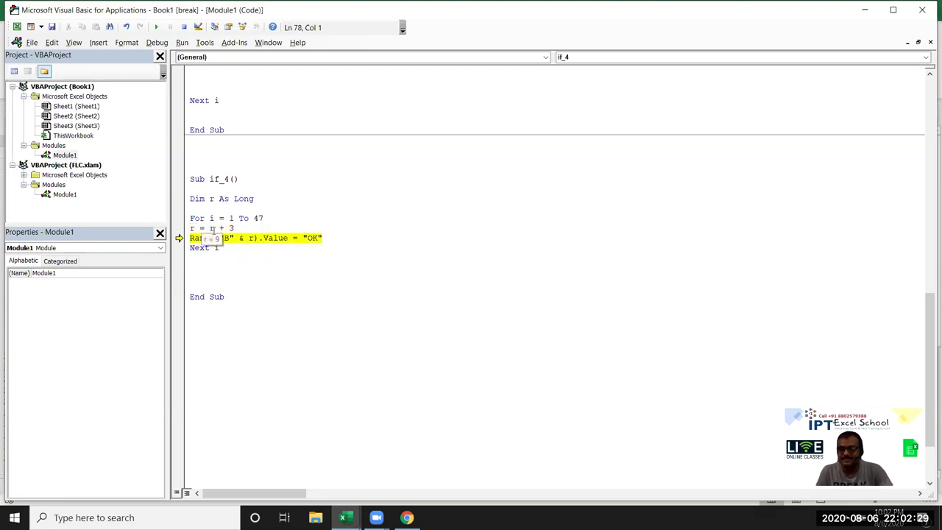
{"action": "key", "text": "F8"}
{"action": "key", "text": "F8"}
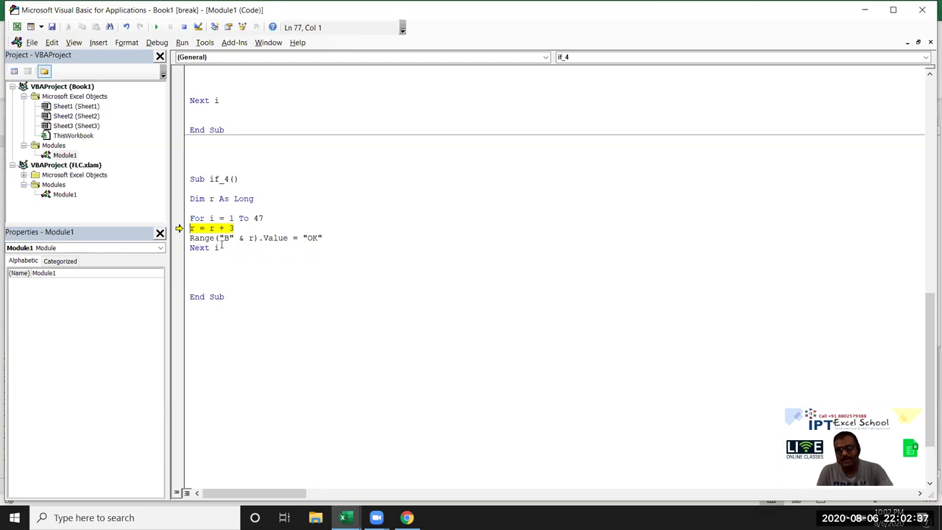
{"action": "key", "text": "F8"}
{"action": "key", "text": "F8"}
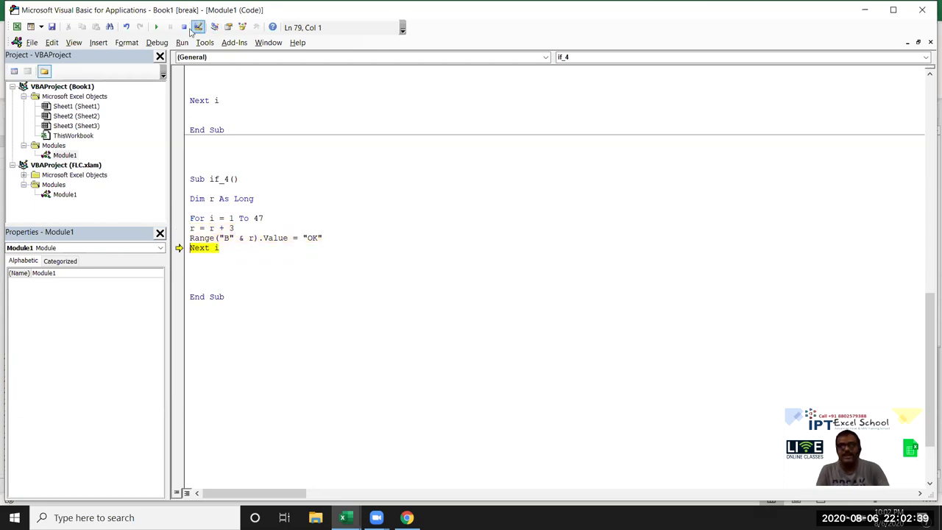
{"action": "left_click", "coordinate": [184, 26]}
{"action": "key", "text": "alt+F11"}
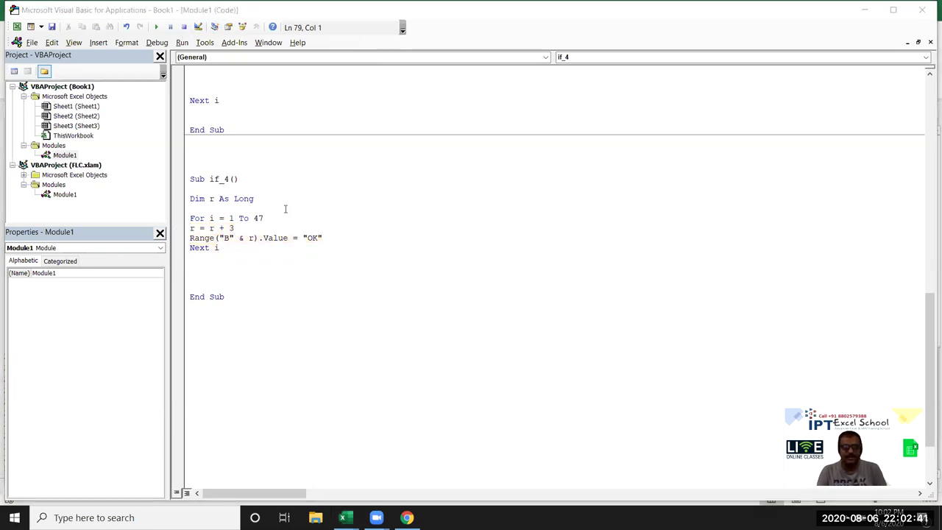
- Select B3, B6, B9 and B12 on Sheet2 to confirm each holds OK, then return to the code
{"action": "key", "text": "alt+Tab"}
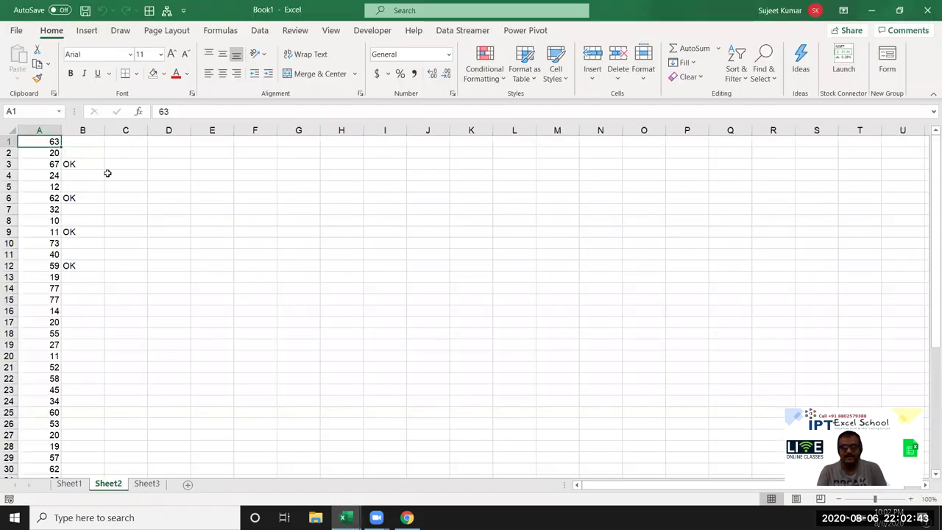
{"action": "left_click", "coordinate": [89, 164]}
{"action": "left_click", "coordinate": [80, 199]}
{"action": "left_click", "coordinate": [86, 231]}
{"action": "left_click", "coordinate": [83, 264]}
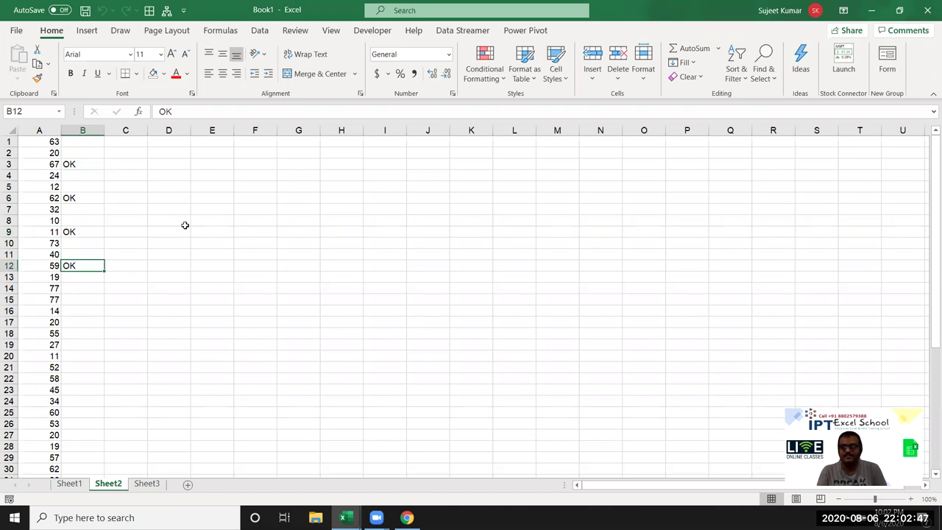
{"action": "key", "text": "alt+Tab"}
{"action": "key", "text": "alt+Tab"}
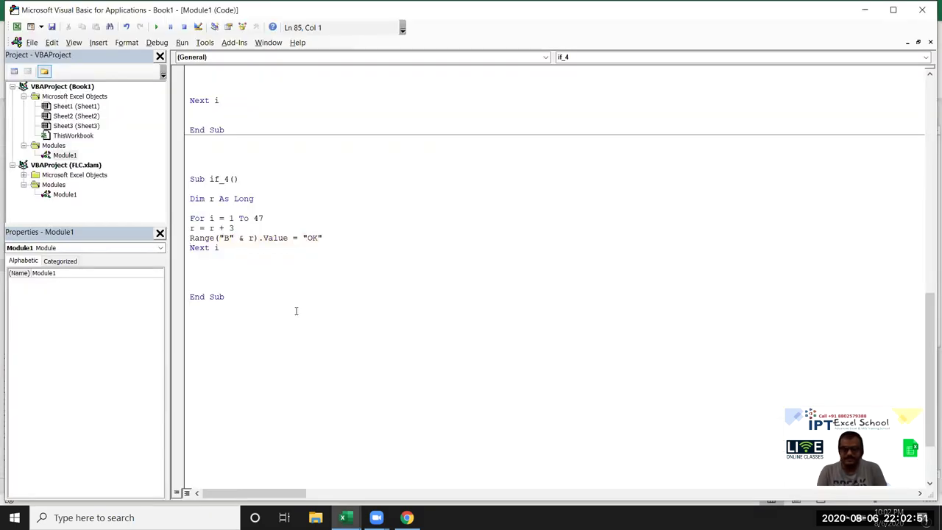
- Delete the r = r + 3 and Range("B" & r) lines, leaving a blank line in the loop
{"action": "scroll", "coordinate": [296, 310], "scroll_direction": "up", "scroll_amount": 4}
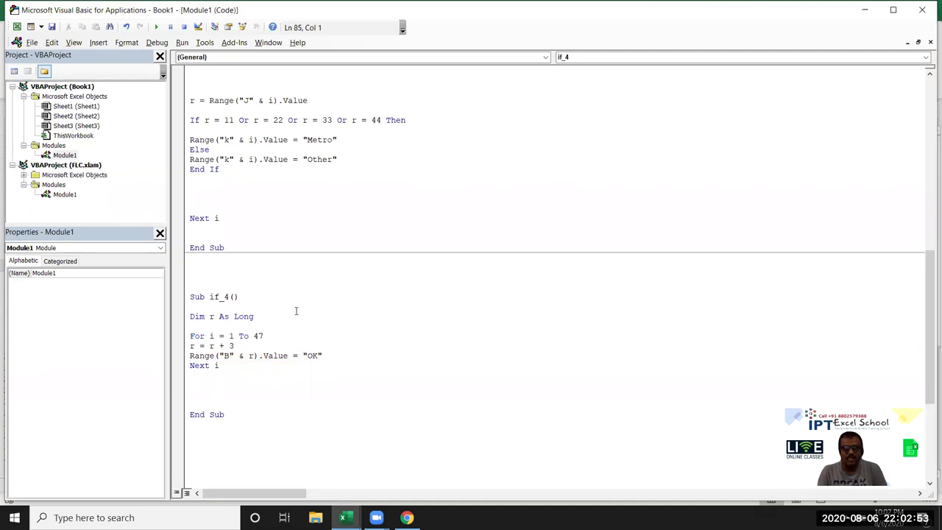
{"action": "left_click_drag", "start_coordinate": [190, 345], "coordinate": [225, 366]}
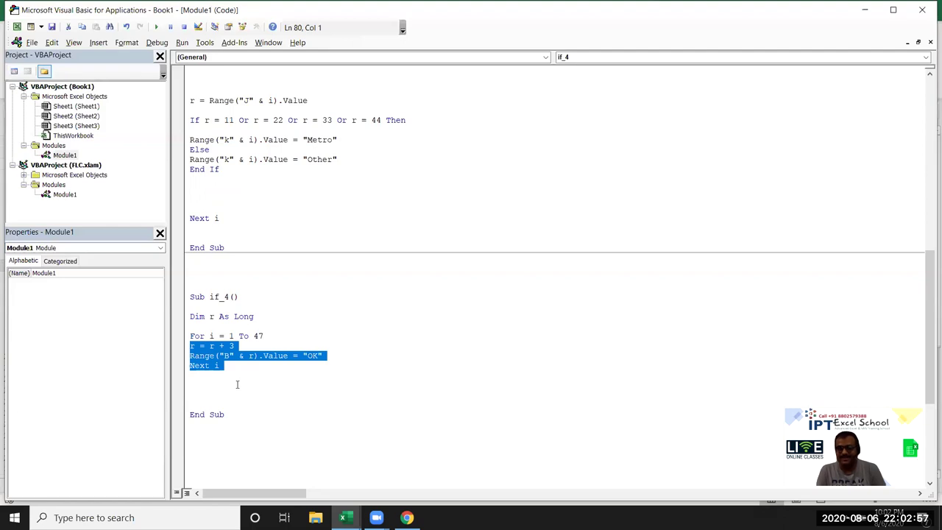
{"action": "left_click", "coordinate": [194, 346]}
{"action": "double_click", "coordinate": [192, 345]}
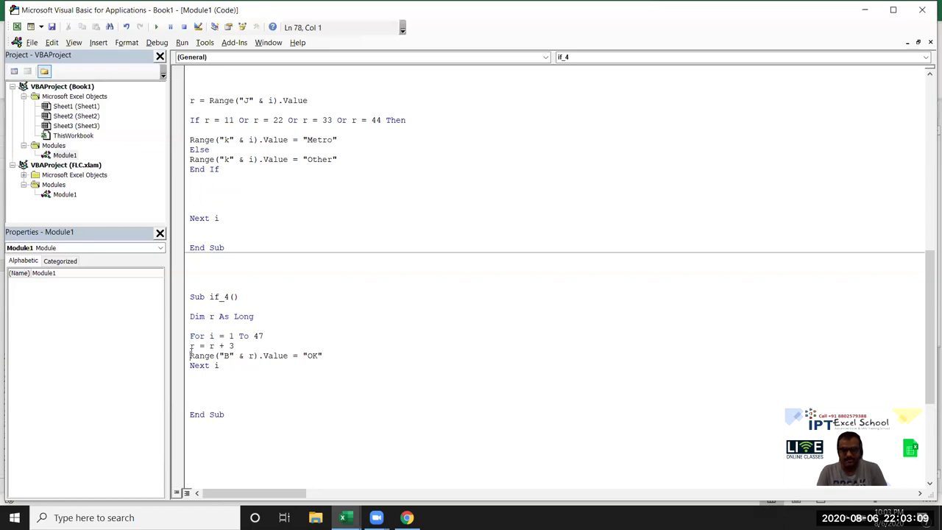
{"action": "left_click_drag", "start_coordinate": [190, 345], "coordinate": [324, 355]}
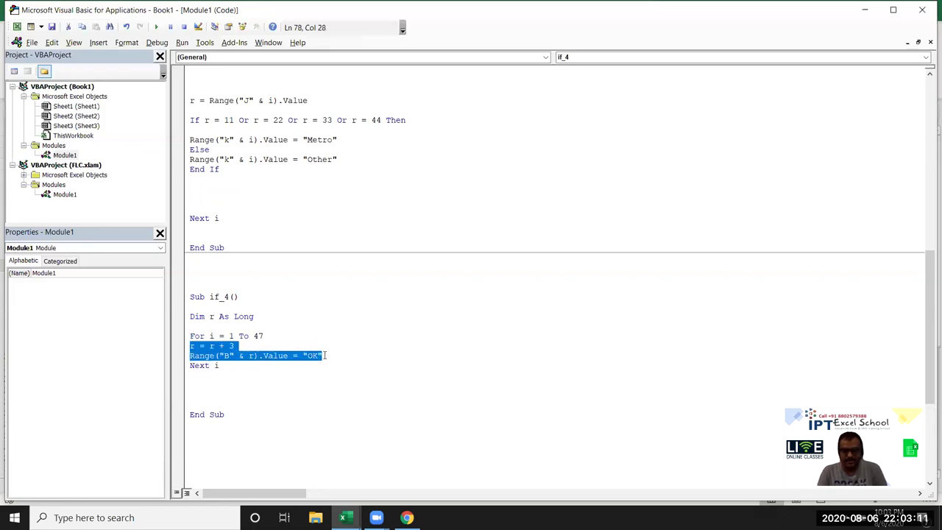
{"action": "key", "text": "Delete"}
{"action": "key", "text": "Return"}
{"action": "key", "text": "Return"}
- Write Range("B" & i).Value = "OK" inside an If i Mod 3 = 0 Then … End If block
{"action": "key", "text": "Up"}
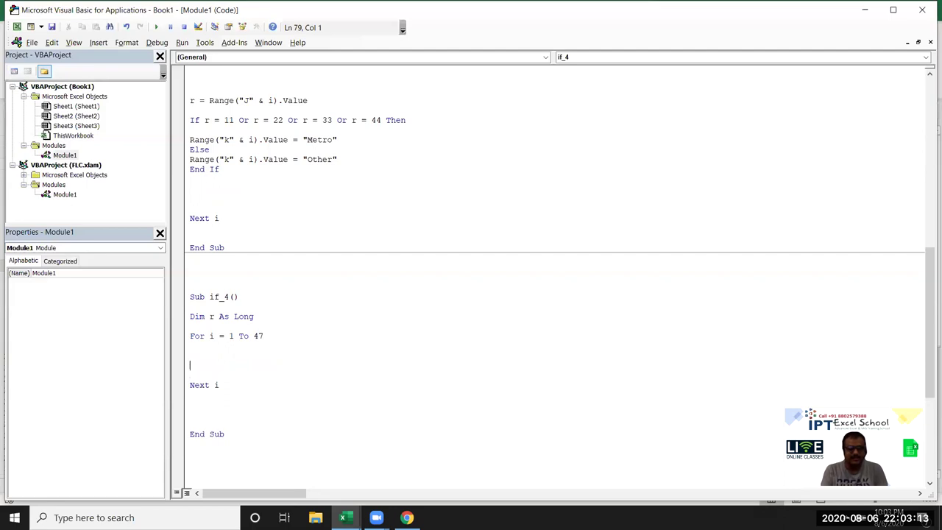
{"action": "type", "text": "if "}
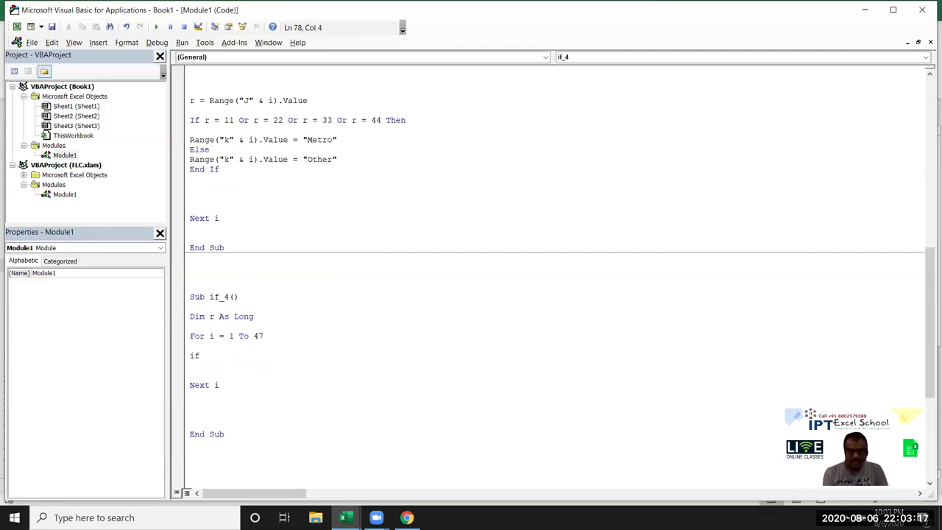
{"action": "type", "text": "i mod "}
{"action": "type", "text": "3 =0then"}
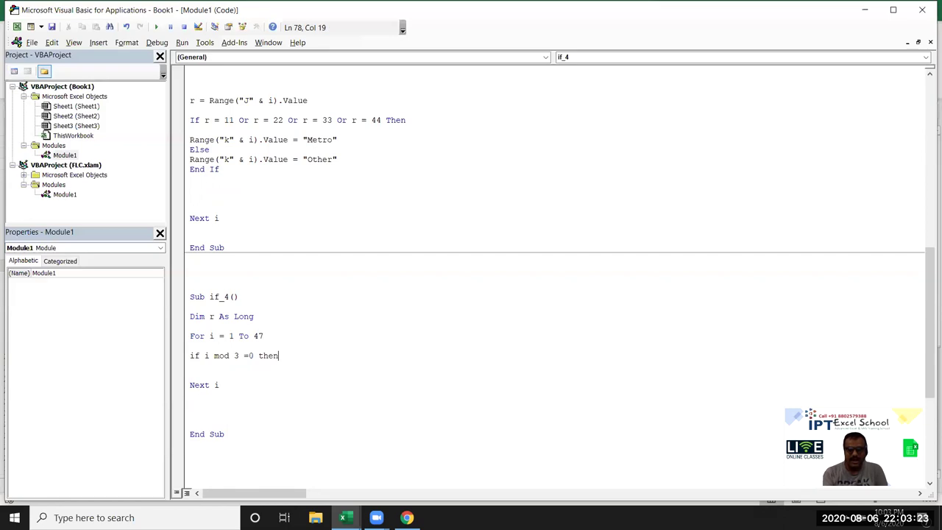
{"action": "key", "text": "Return"}
{"action": "type", "text": "range("}
{"action": "type", "text": "B\""}
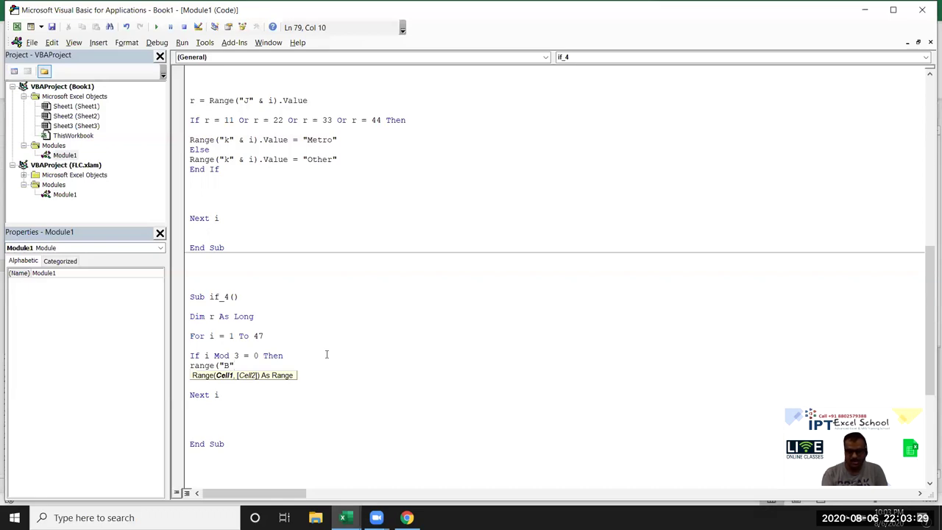
{"action": "type", "text": " & i"}
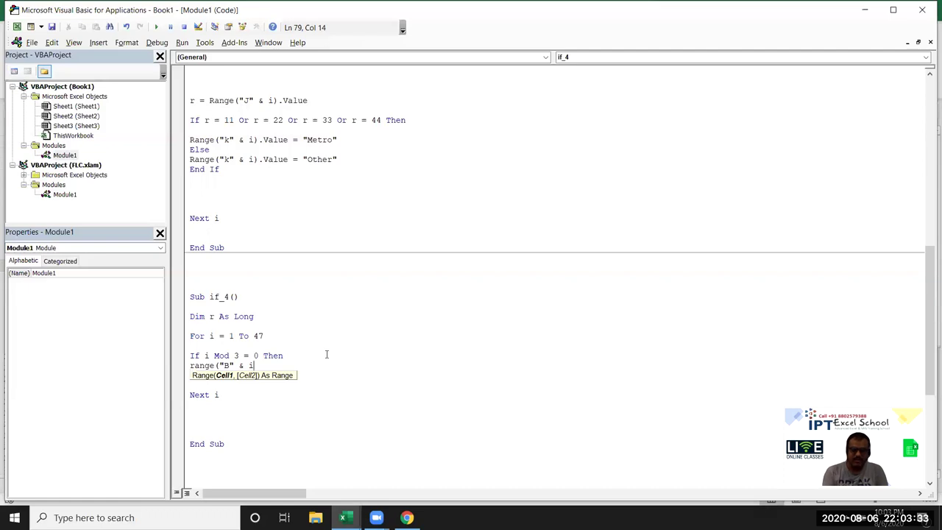
{"action": "type", "text": ").va"}
{"action": "key", "text": "Tab"}
{"action": "type", "text": "=\"OL"}
{"action": "key", "text": "BackSpace"}
{"action": "type", "text": "K\""}
{"action": "key", "text": "Return"}
{"action": "type", "text": "e"}
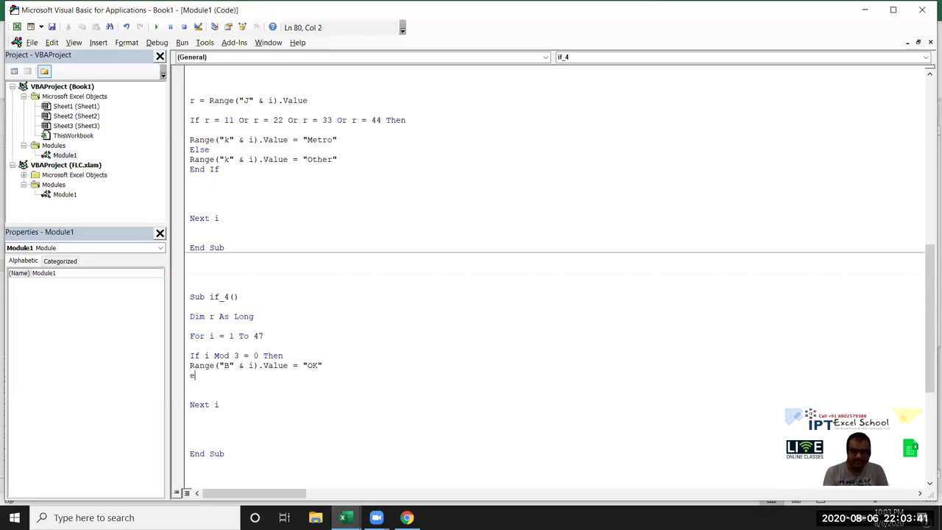
{"action": "type", "text": "d"}
{"action": "type", "text": "nd if"}
{"action": "key", "text": "Return"}
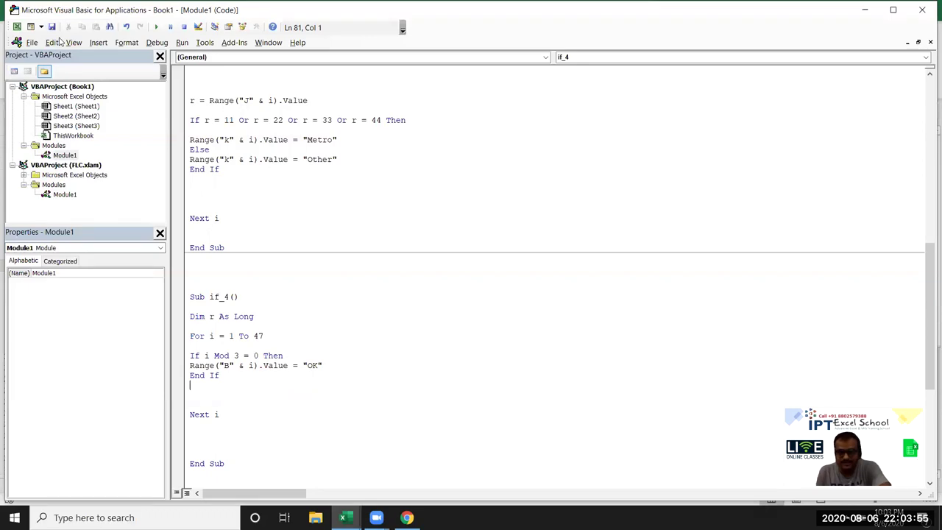
{"action": "key", "text": "ctrl+2"}
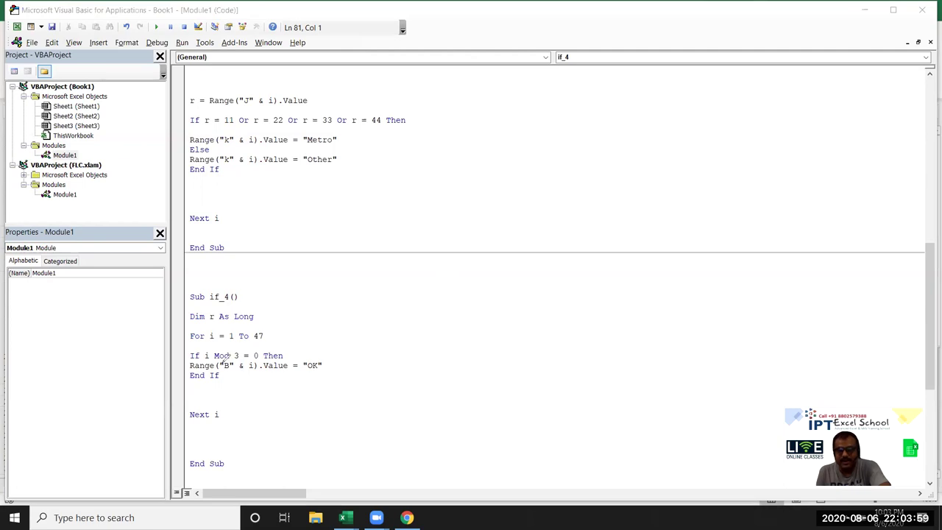
{"action": "left_click_drag", "start_coordinate": [530, 174], "coordinate": [597, 239]}
{"action": "left_click_drag", "start_coordinate": [573, 303], "coordinate": [584, 290]}
{"action": "left_click_drag", "start_coordinate": [693, 130], "coordinate": [805, 234]}
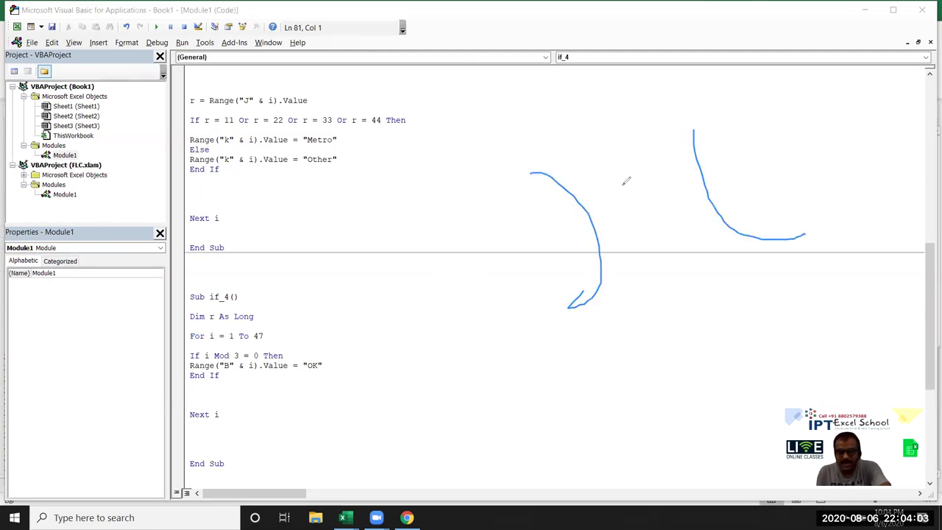
{"action": "mouse_move", "coordinate": [619, 180]}
{"action": "left_mouse_down"}
{"action": "mouse_move", "coordinate": [658, 234]}
{"action": "mouse_move", "coordinate": [686, 208]}
{"action": "left_mouse_up"}
{"action": "mouse_move", "coordinate": [543, 221]}
{"action": "left_mouse_down"}
{"action": "mouse_move", "coordinate": [568, 245]}
{"action": "mouse_move", "coordinate": [552, 256]}
{"action": "left_mouse_up"}
{"action": "mouse_move", "coordinate": [714, 168]}
{"action": "left_mouse_down"}
{"action": "mouse_move", "coordinate": [736, 187]}
{"action": "mouse_move", "coordinate": [769, 174]}
{"action": "left_mouse_up"}
{"action": "mouse_move", "coordinate": [664, 235]}
{"action": "left_mouse_down"}
{"action": "mouse_move", "coordinate": [684, 280]}
{"action": "mouse_move", "coordinate": [672, 267]}
{"action": "left_mouse_up"}
{"action": "left_click_drag", "start_coordinate": [640, 303], "coordinate": [784, 251]}
{"action": "left_click_drag", "start_coordinate": [718, 291], "coordinate": [732, 328]}
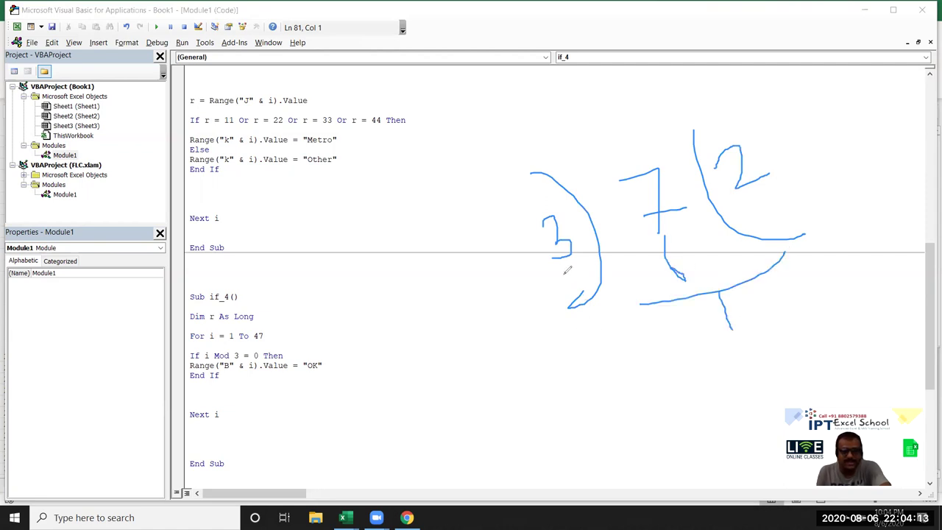
{"action": "left_click", "coordinate": [772, 163]}
{"action": "left_click", "coordinate": [748, 289]}
{"action": "left_click_drag", "start_coordinate": [747, 288], "coordinate": [772, 315]}
{"action": "mouse_move", "coordinate": [765, 166]}
{"action": "left_mouse_down"}
{"action": "mouse_move", "coordinate": [784, 165]}
{"action": "mouse_move", "coordinate": [774, 173]}
{"action": "left_mouse_up"}
{"action": "left_click_drag", "start_coordinate": [718, 287], "coordinate": [727, 284]}
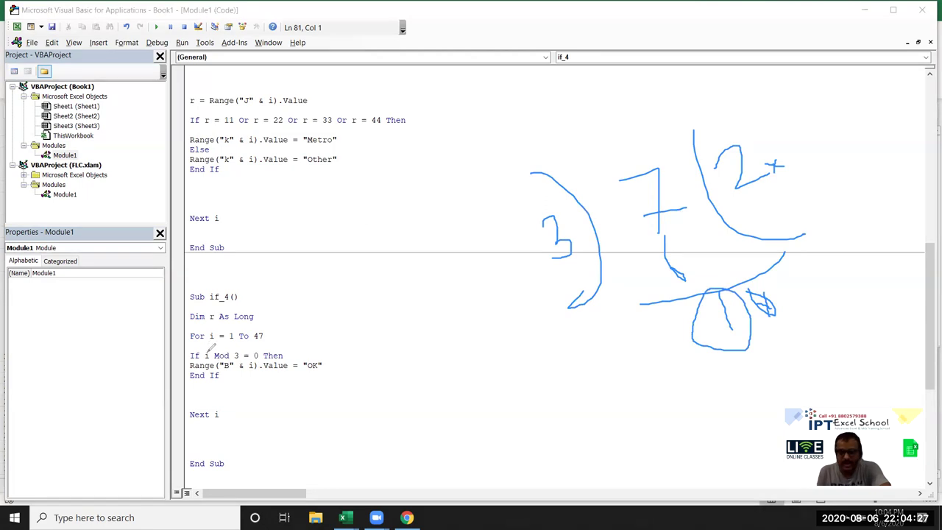
{"action": "mouse_move", "coordinate": [206, 351]}
{"action": "left_mouse_down"}
{"action": "mouse_move", "coordinate": [263, 345]}
{"action": "mouse_move", "coordinate": [267, 356]}
{"action": "mouse_move", "coordinate": [204, 356]}
{"action": "left_mouse_up"}
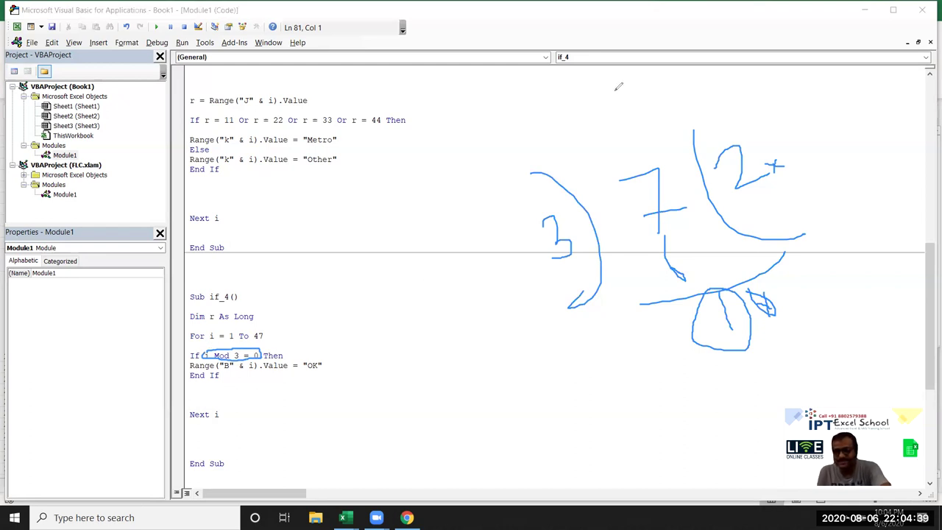
{"action": "key", "text": "e"}
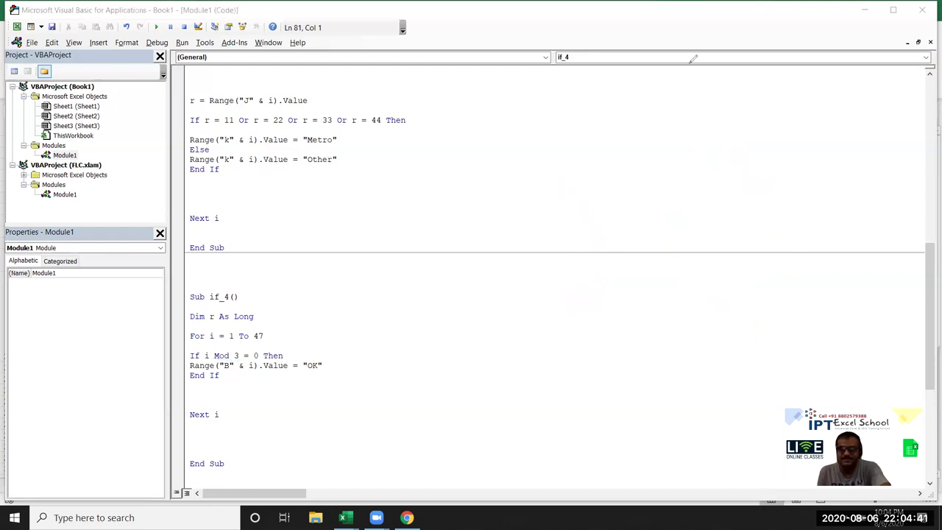
- Scroll back up through the module, then minimise all windows with Win+D
{"action": "scroll", "coordinate": [204, 419], "scroll_direction": "down", "scroll_amount": 4}
{"action": "scroll", "coordinate": [198, 397], "scroll_direction": "up", "scroll_amount": 4}
{"action": "scroll", "coordinate": [199, 400], "scroll_direction": "down", "scroll_amount": 1}
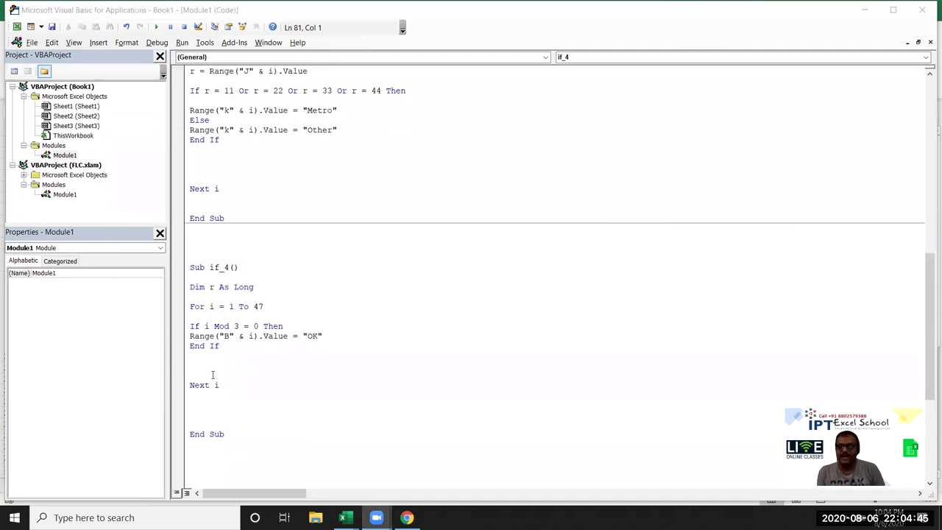
{"action": "scroll", "coordinate": [213, 375], "scroll_direction": "up", "scroll_amount": 3}
{"action": "scroll", "coordinate": [213, 375], "scroll_direction": "up", "scroll_amount": 5}
{"action": "scroll", "coordinate": [213, 375], "scroll_direction": "up", "scroll_amount": 5}
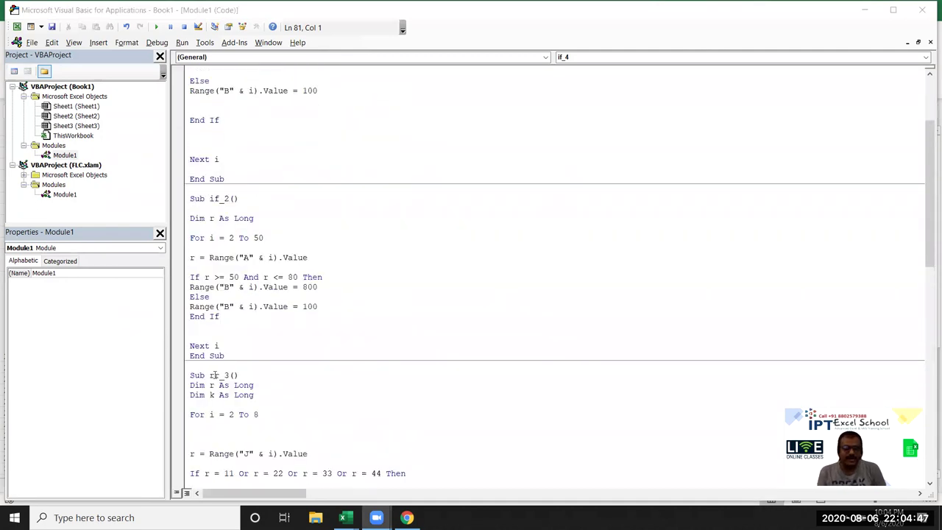
{"action": "scroll", "coordinate": [212, 375], "scroll_direction": "up", "scroll_amount": 4}
{"action": "key", "text": "super+d"}
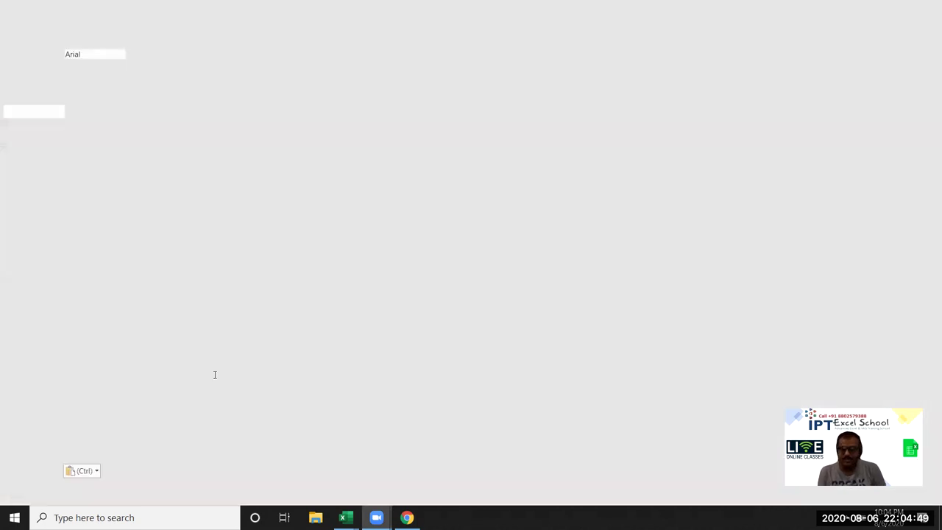